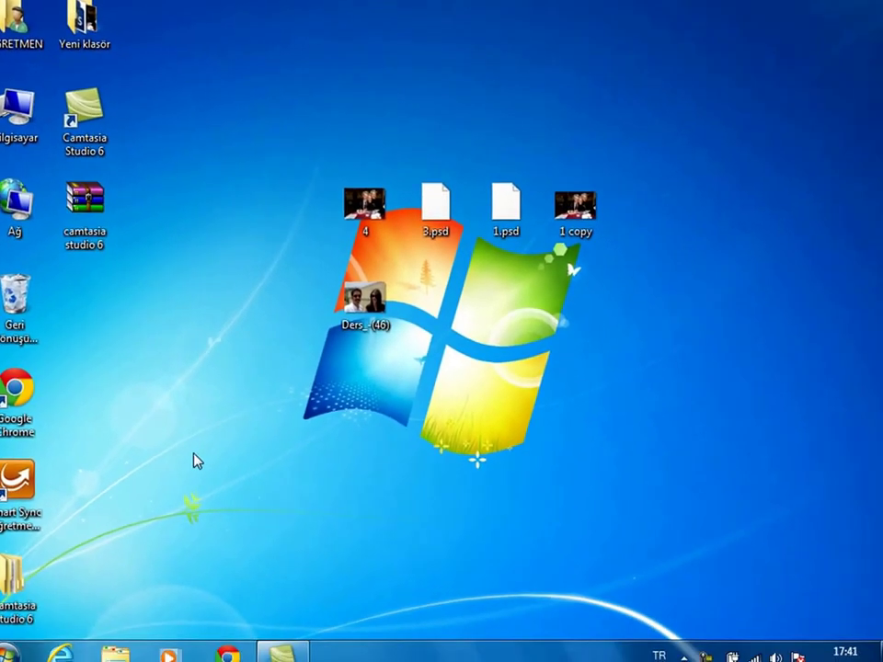
Open Computer, browse Sistem (C:), Data (D:) and the DVD RW drive (F:), then open the DVD
double_click(20, 115)
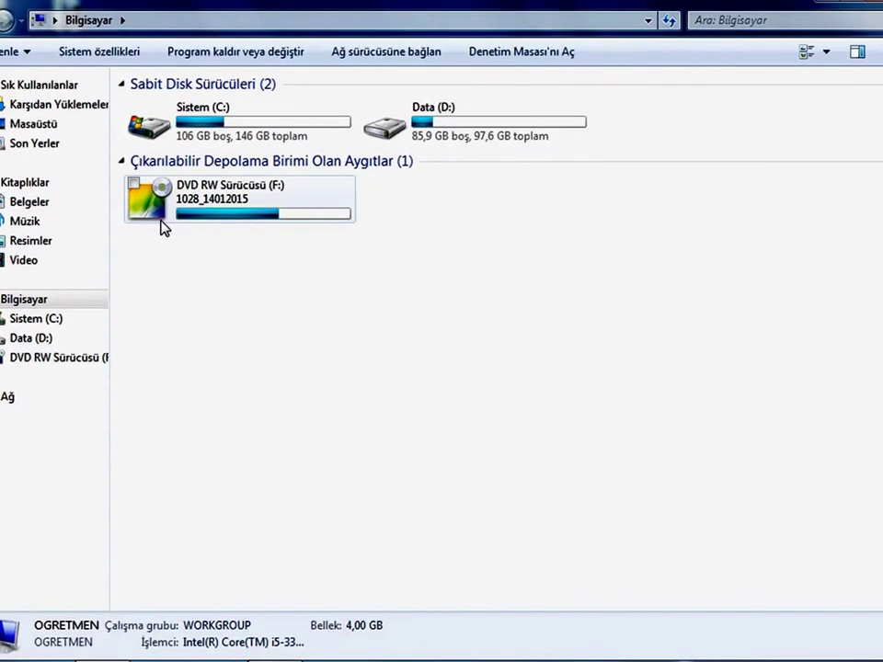
left_click(161, 216)
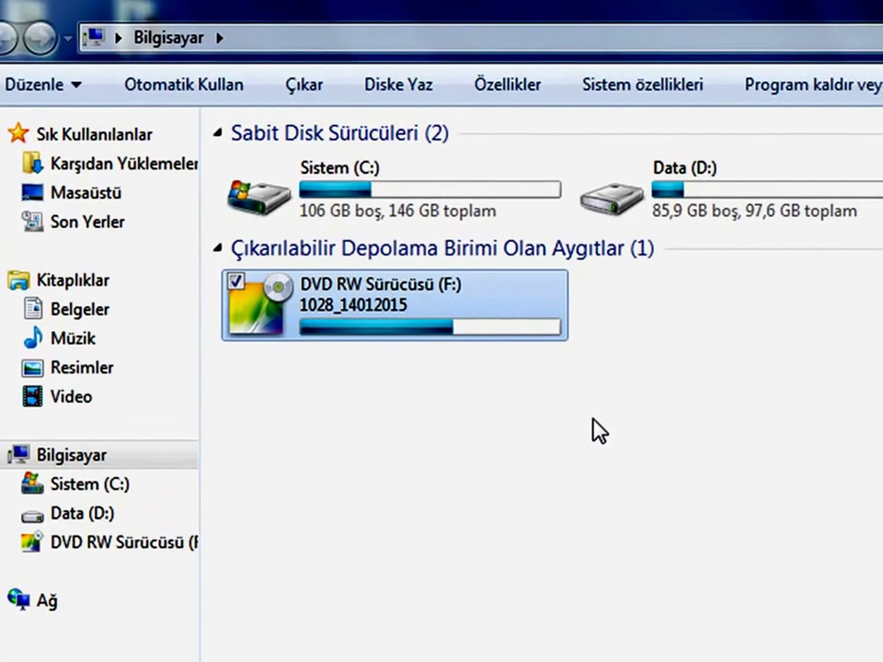
left_click(394, 187)
left_click(648, 193)
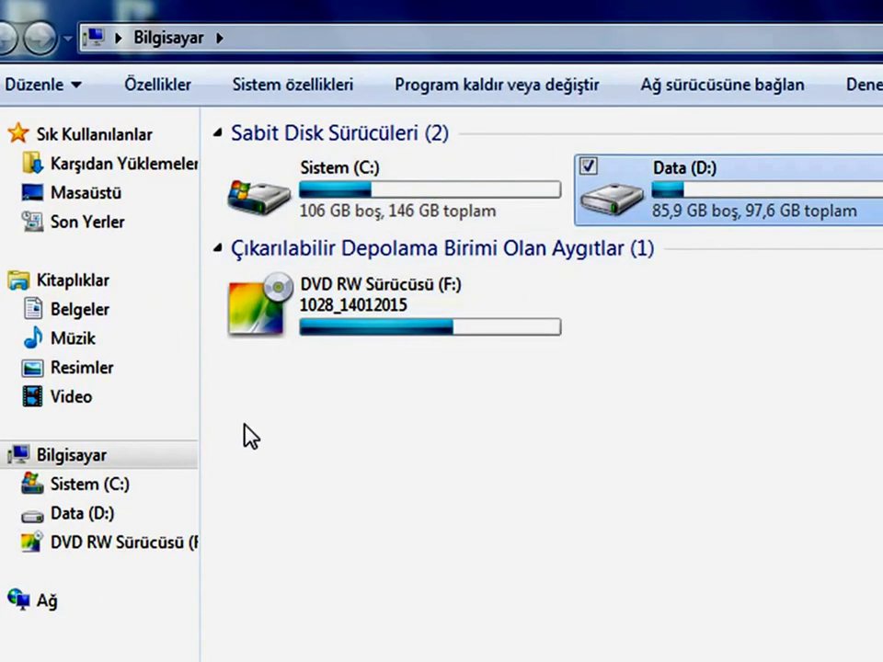
left_click(414, 331)
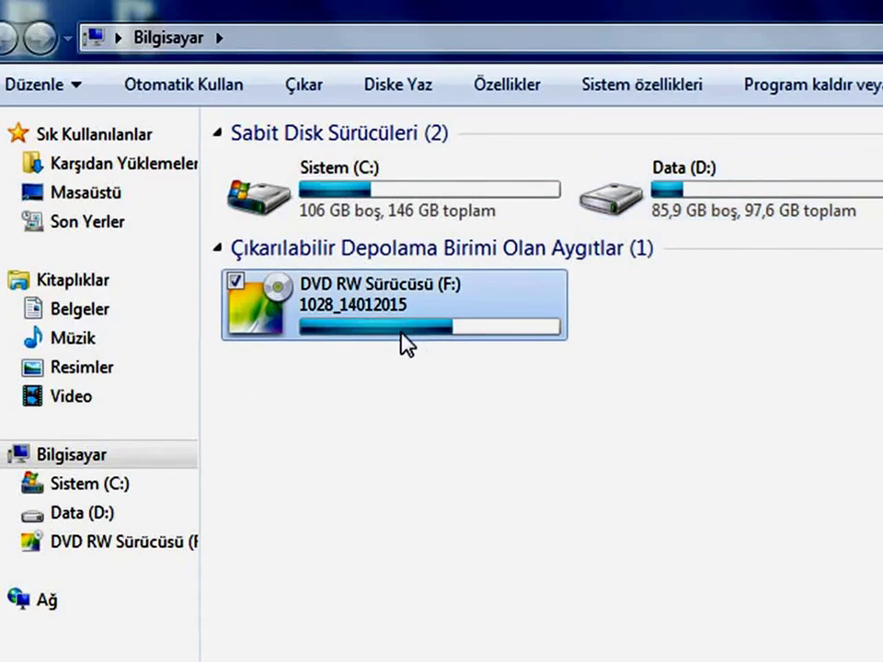
double_click(347, 327)
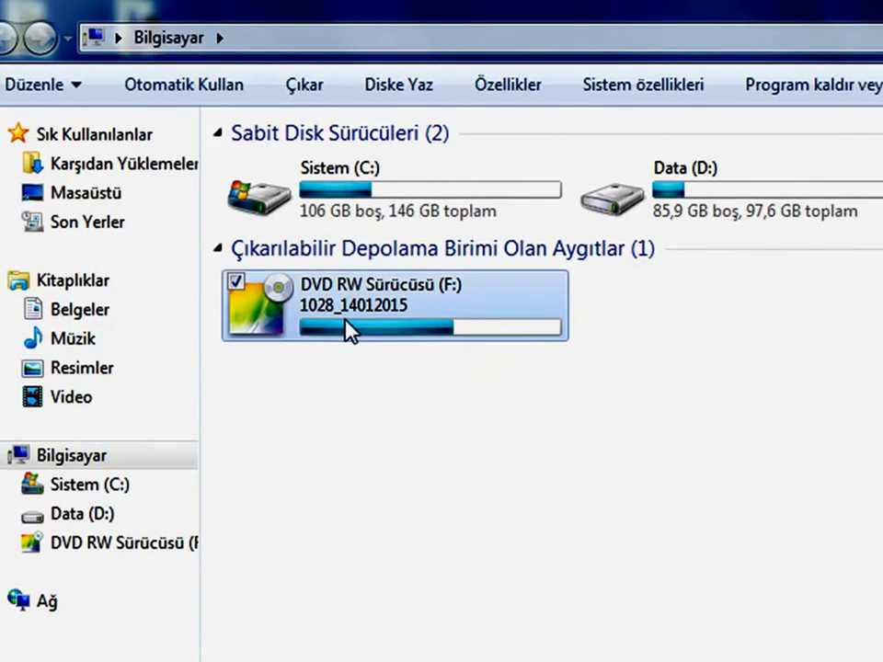
Open the F: DVD contents and run its Autoplay program as administrator
right_click(358, 322)
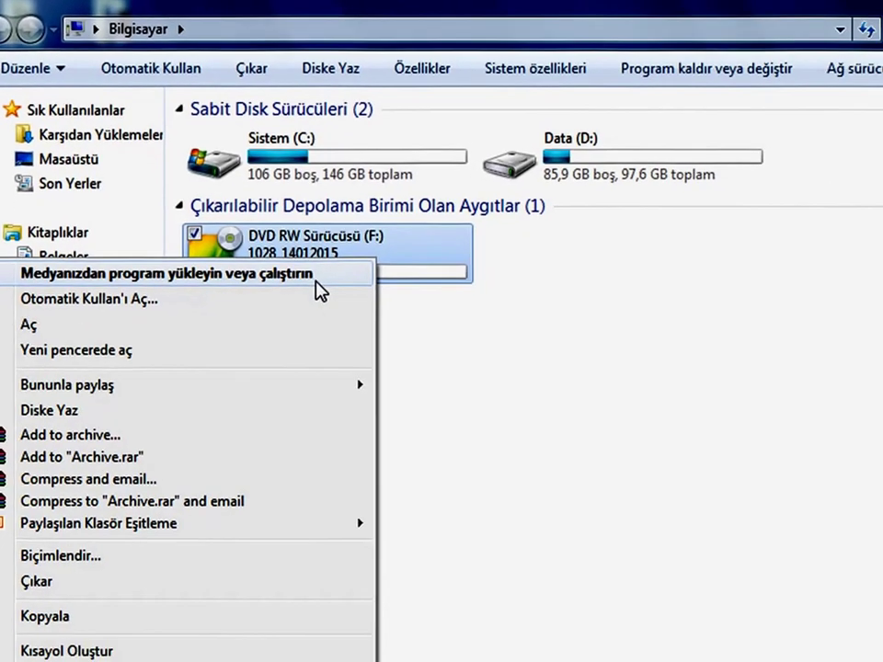
left_click(92, 328)
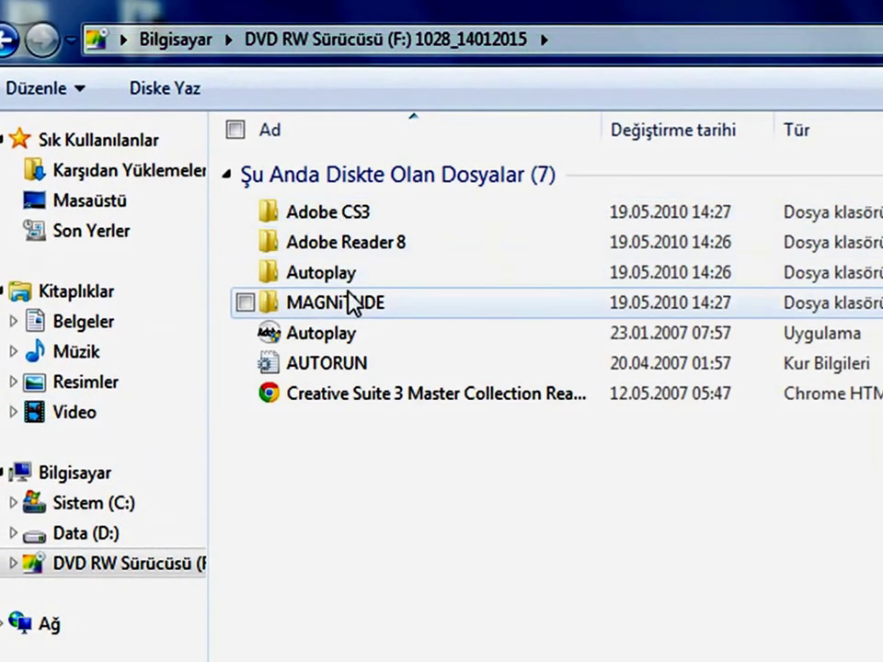
left_click(338, 336)
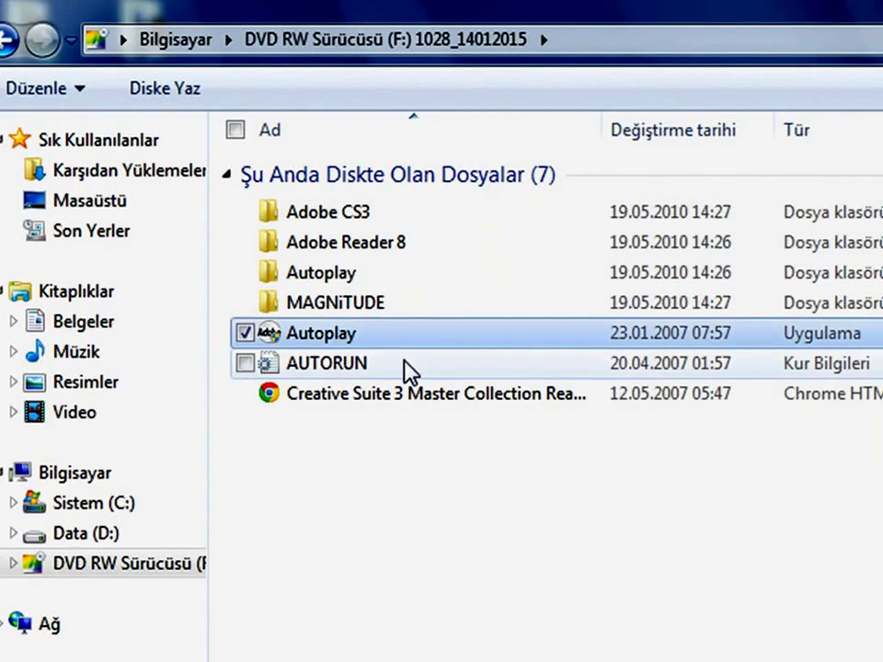
double_click(340, 340)
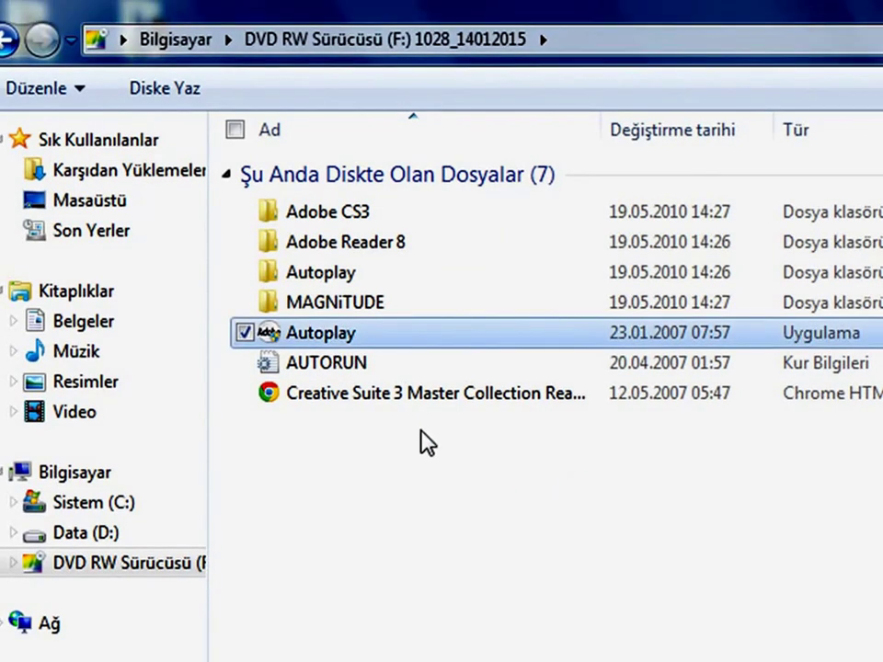
right_click(316, 335)
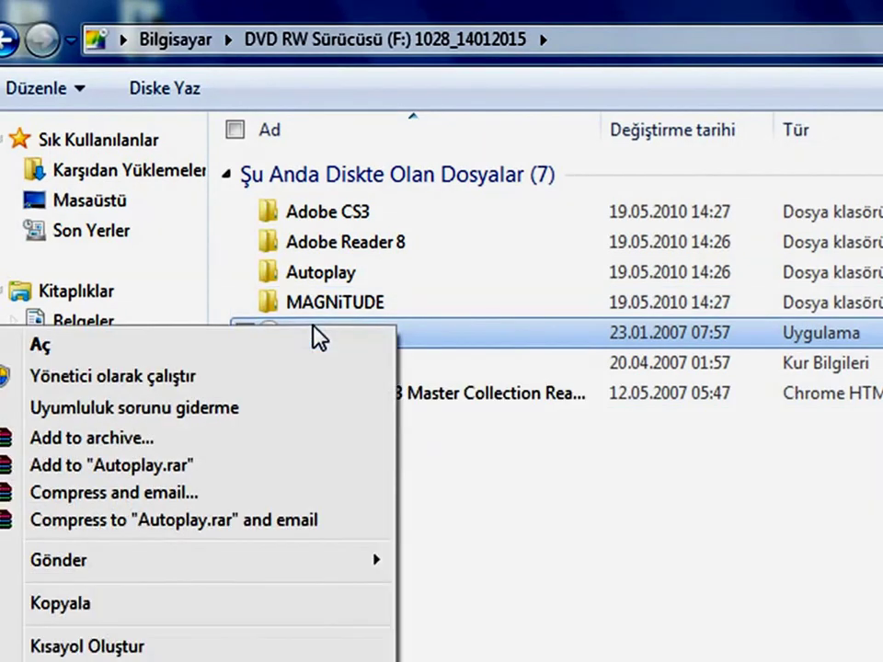
left_click(112, 386)
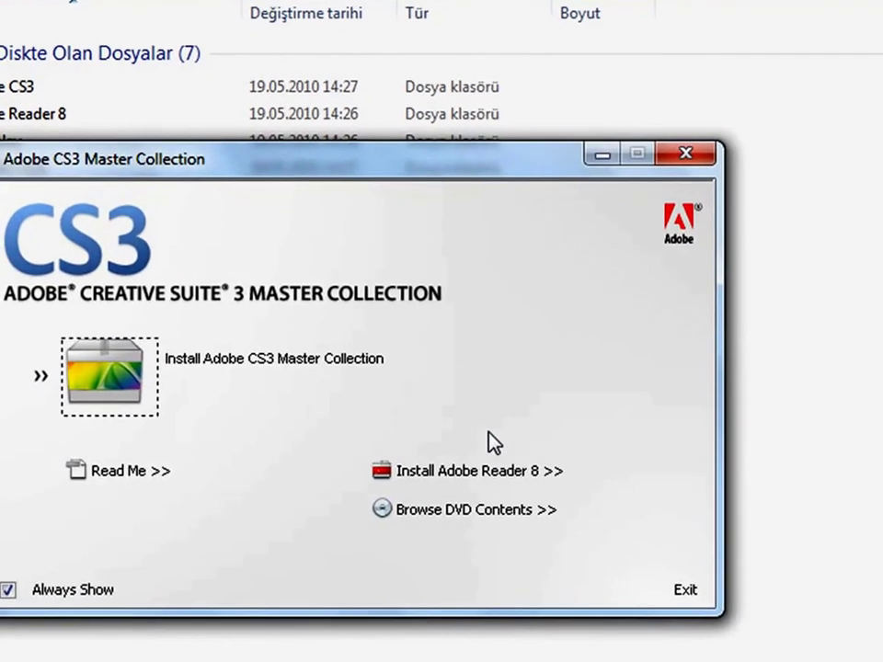
Move the CS3 launcher into view and start installing Adobe CS3 Master Collection
left_click_drag(324, 158, 502, 164)
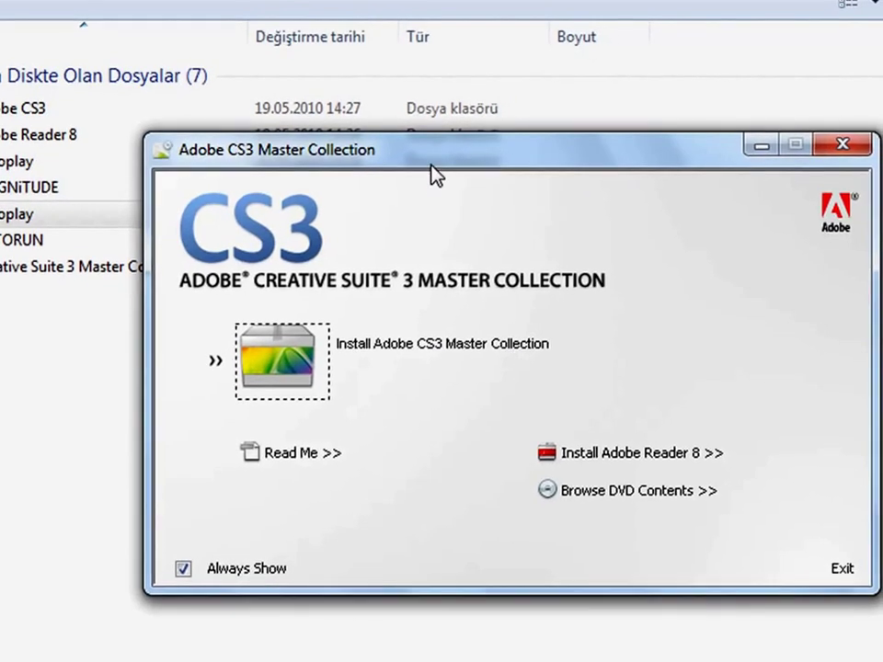
left_click_drag(437, 167, 350, 98)
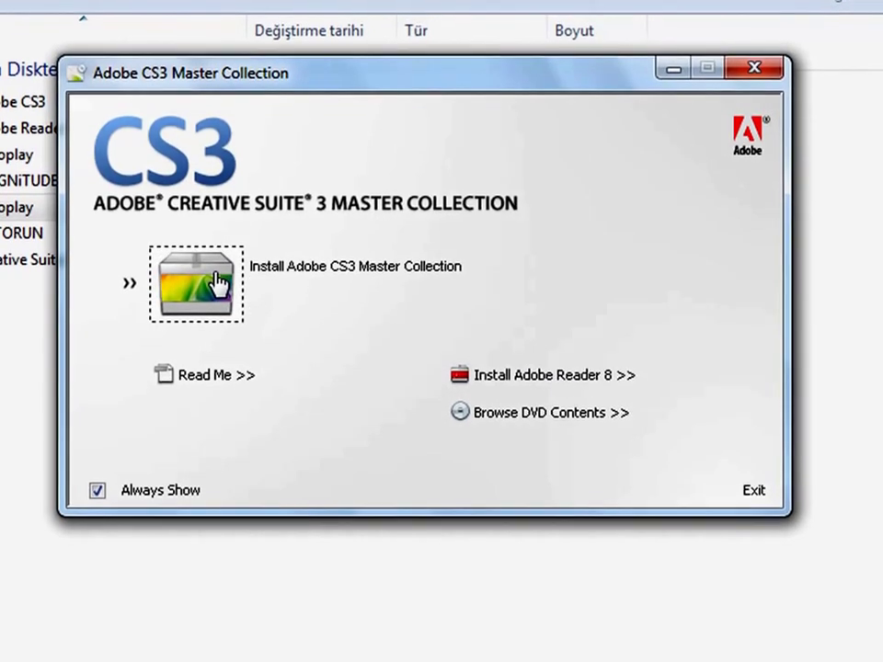
left_click(219, 278)
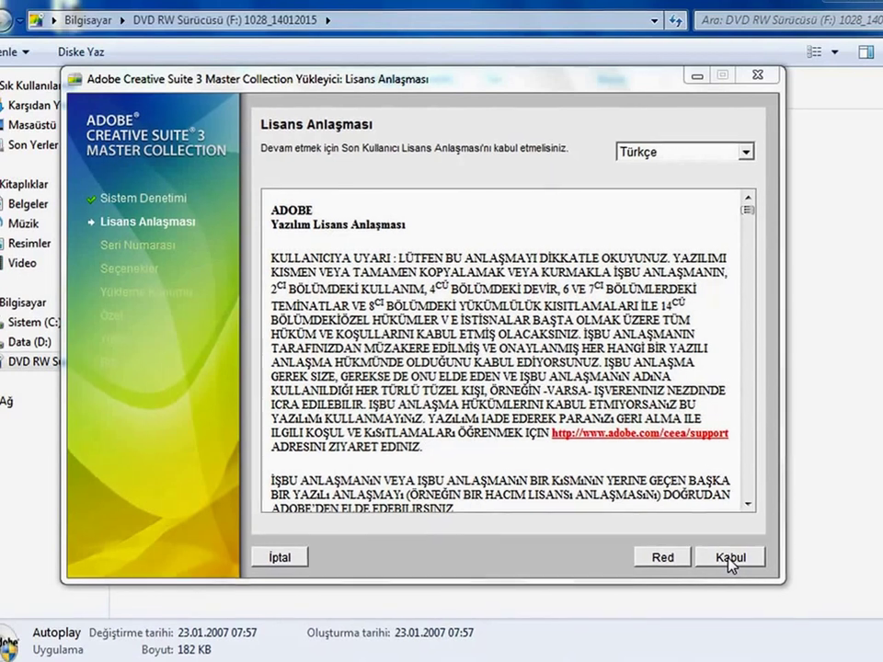
Accept the CS3 licence agreement and reposition the installer window
left_click(728, 558)
mouse_move(392, 58)
left_mouse_down()
mouse_move(399, 51)
mouse_move(395, 56)
mouse_move(517, 175)
mouse_move(524, 341)
left_mouse_up()
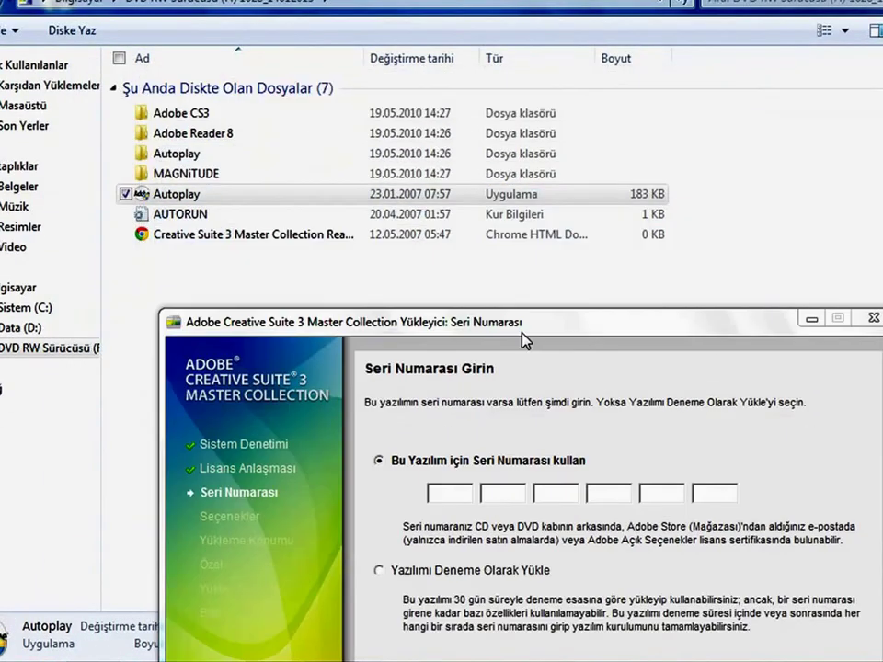
left_click_drag(525, 340, 485, 358)
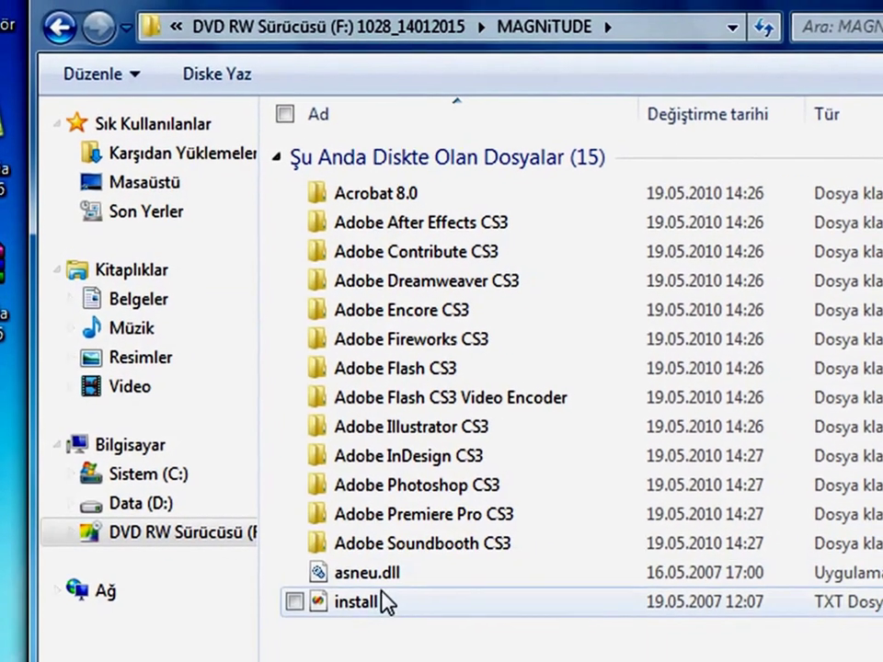
Copy asneu.dll from the DVD's MAGNiTUDE folder
left_click(387, 573)
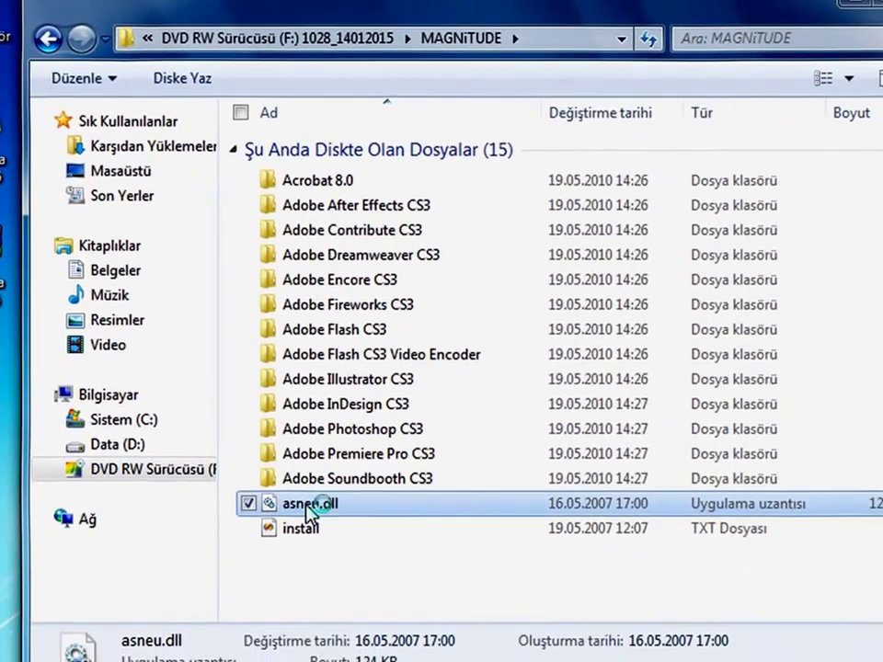
right_click(324, 538)
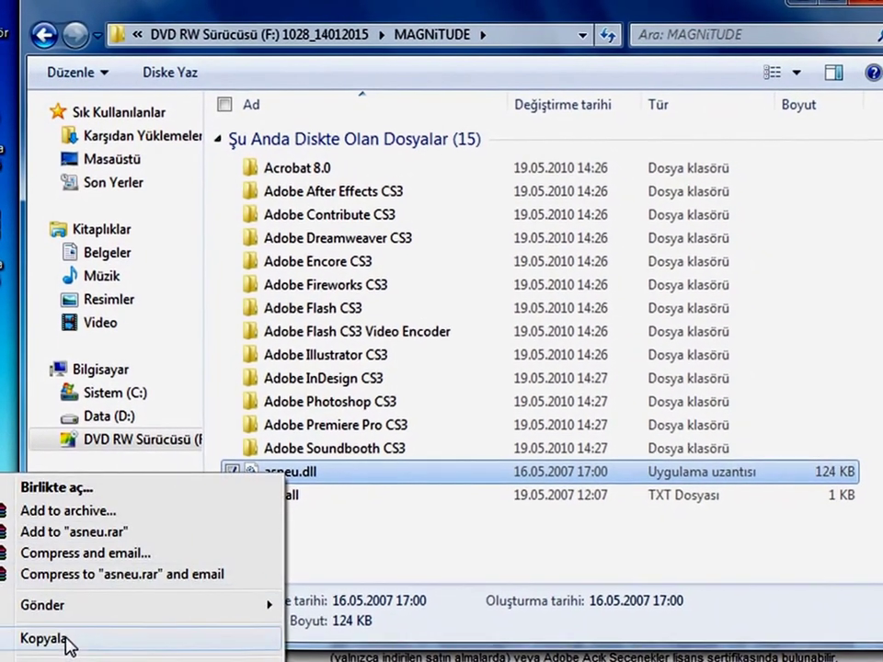
left_click(44, 638)
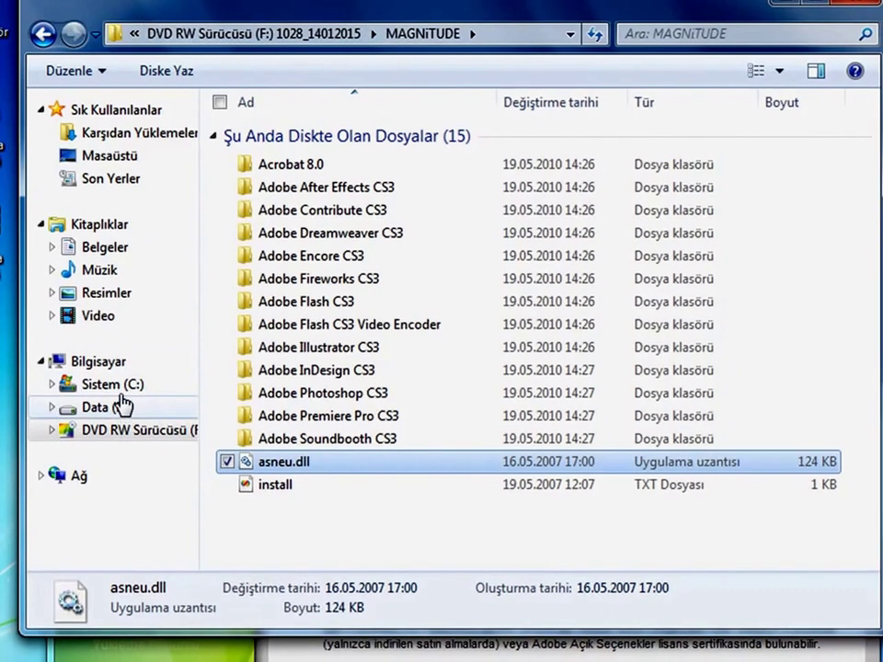
left_click(119, 390)
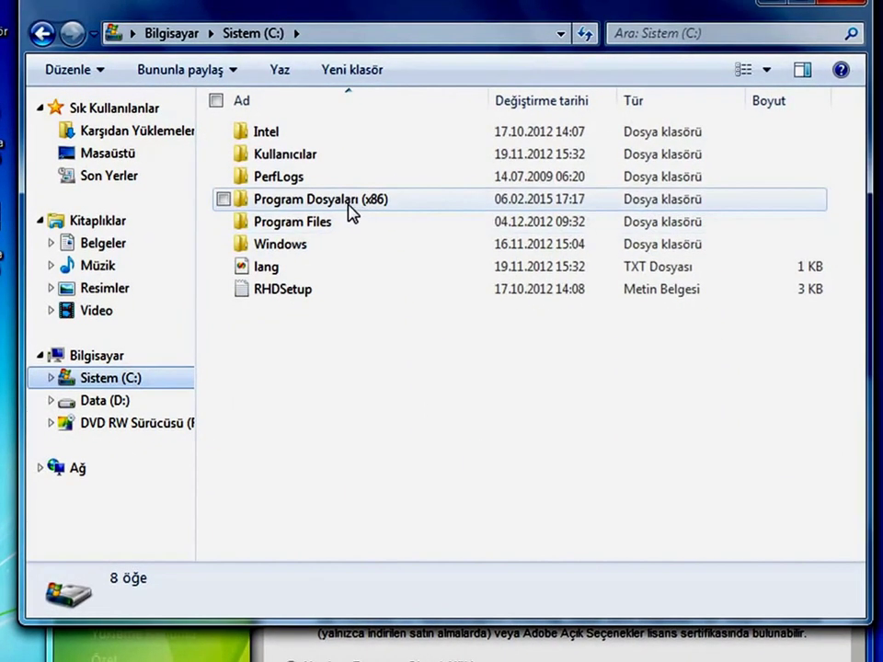
double_click(347, 202)
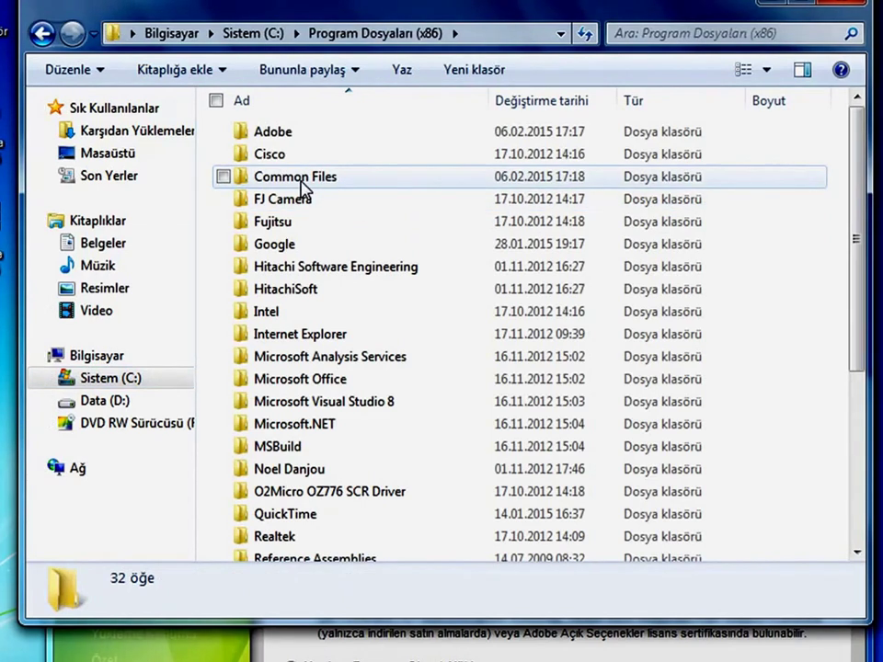
double_click(302, 179)
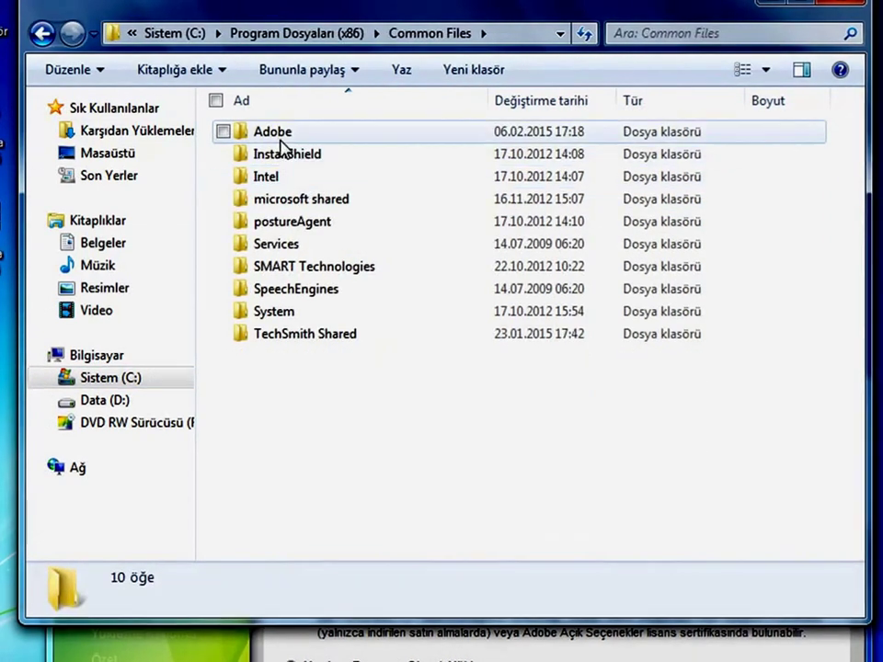
double_click(280, 135)
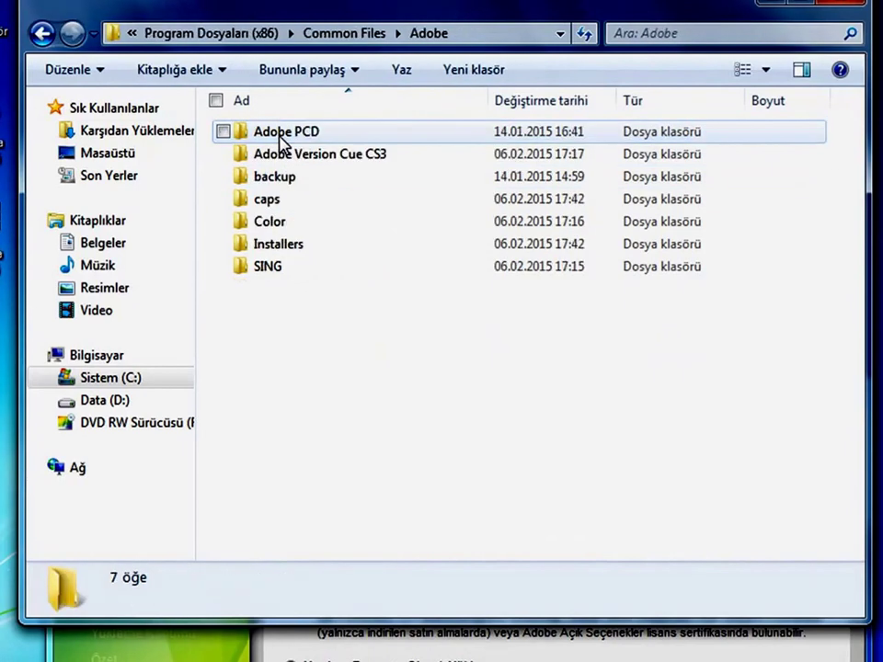
double_click(278, 244)
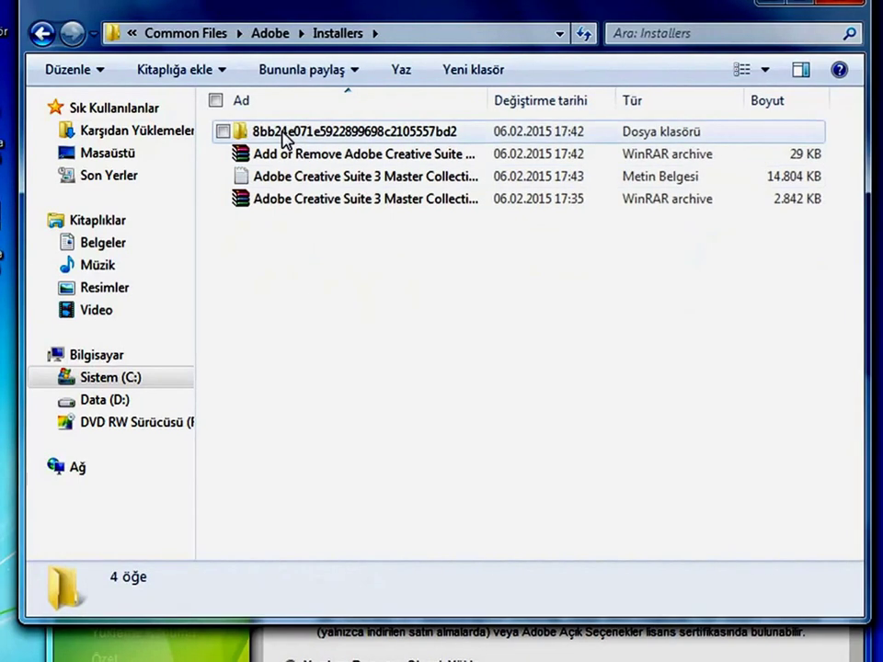
left_click(266, 138)
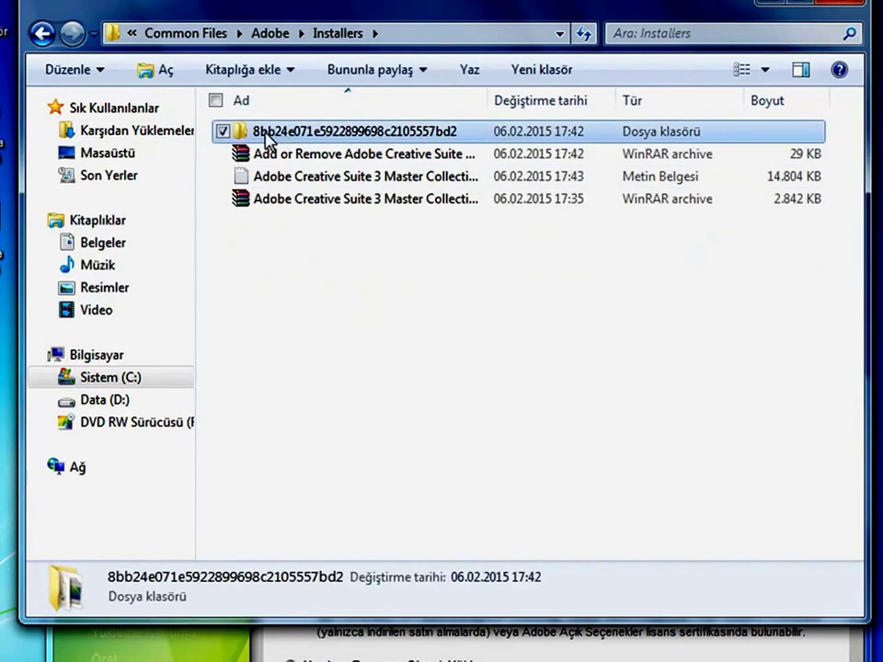
double_click(330, 133)
left_click(276, 200)
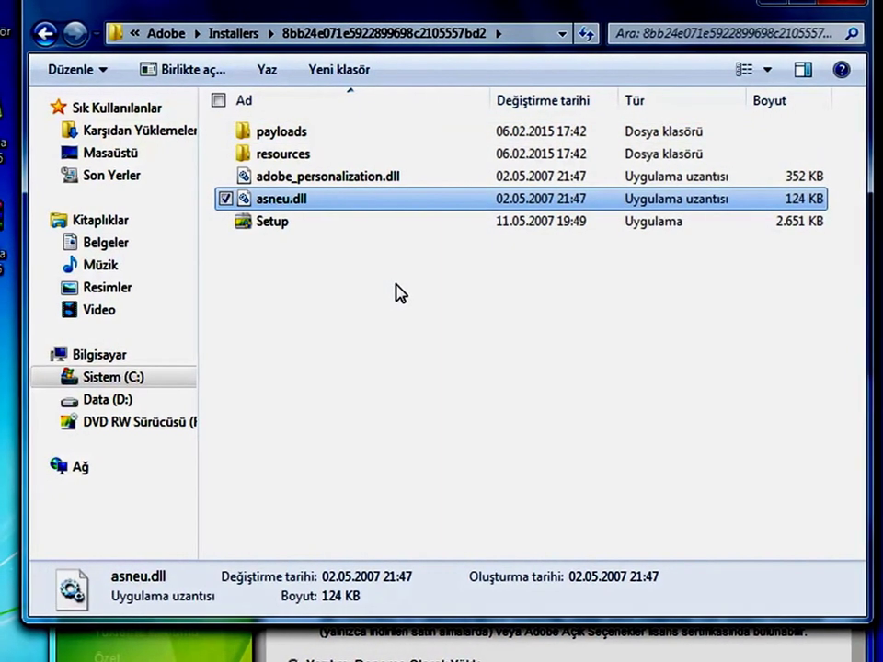
right_click(283, 392)
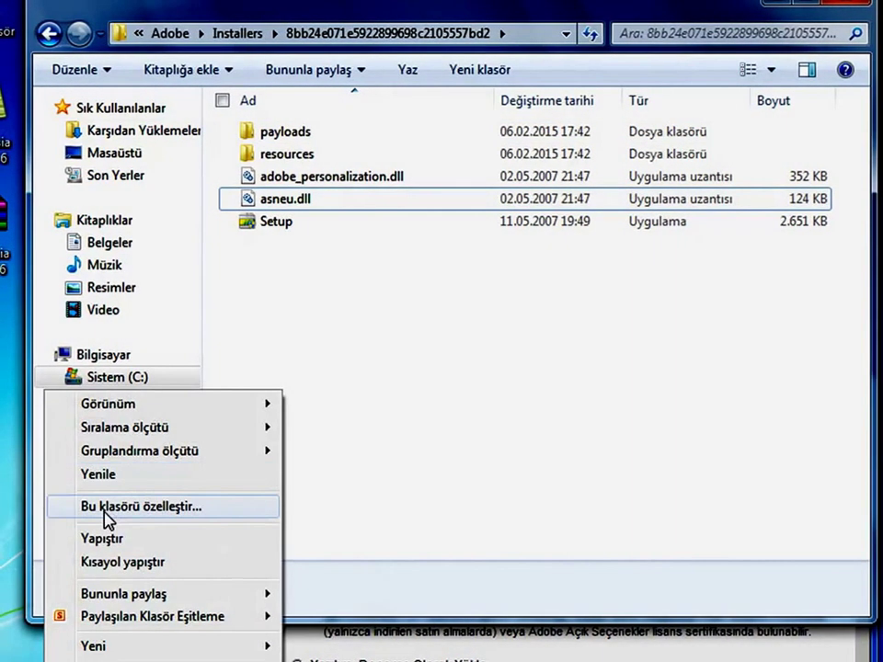
Paste asneu.dll over the existing copy, granting administrator permission, then move the installer window up
left_click(118, 541)
mouse_move(363, 118)
left_mouse_down()
mouse_move(557, 64)
mouse_move(563, 55)
left_mouse_up()
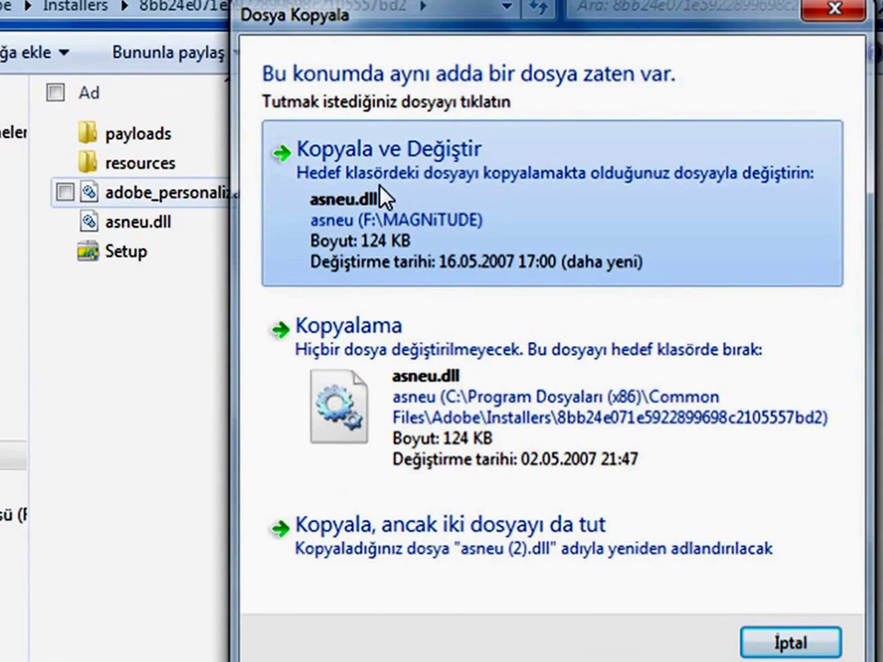
left_click(419, 188)
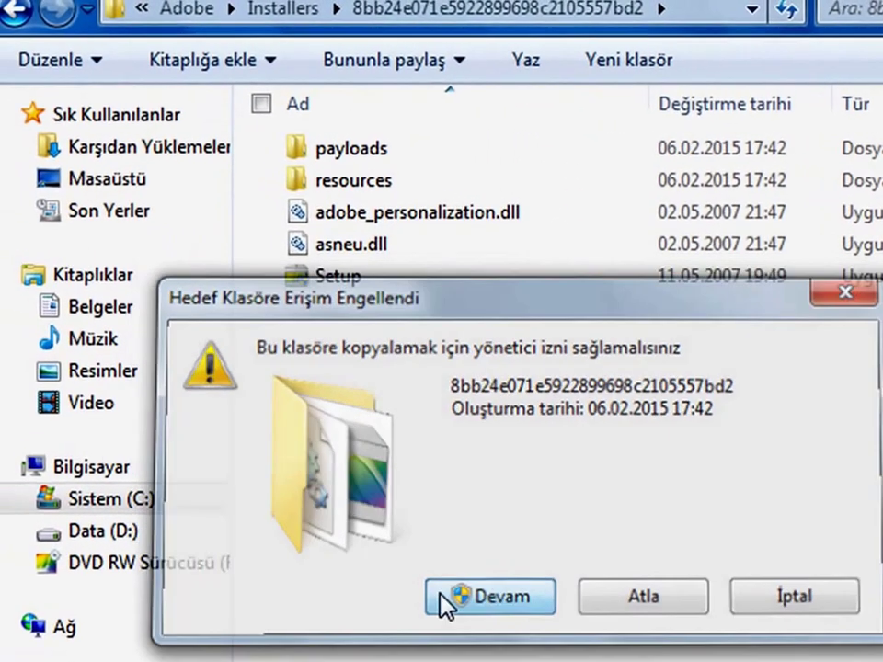
left_click(441, 594)
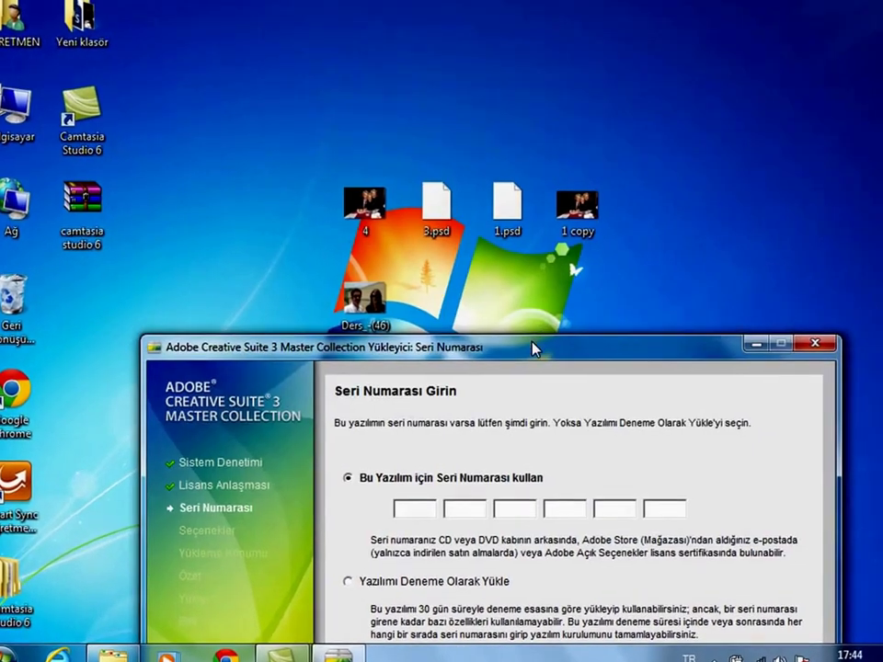
left_click_drag(532, 347, 474, 70)
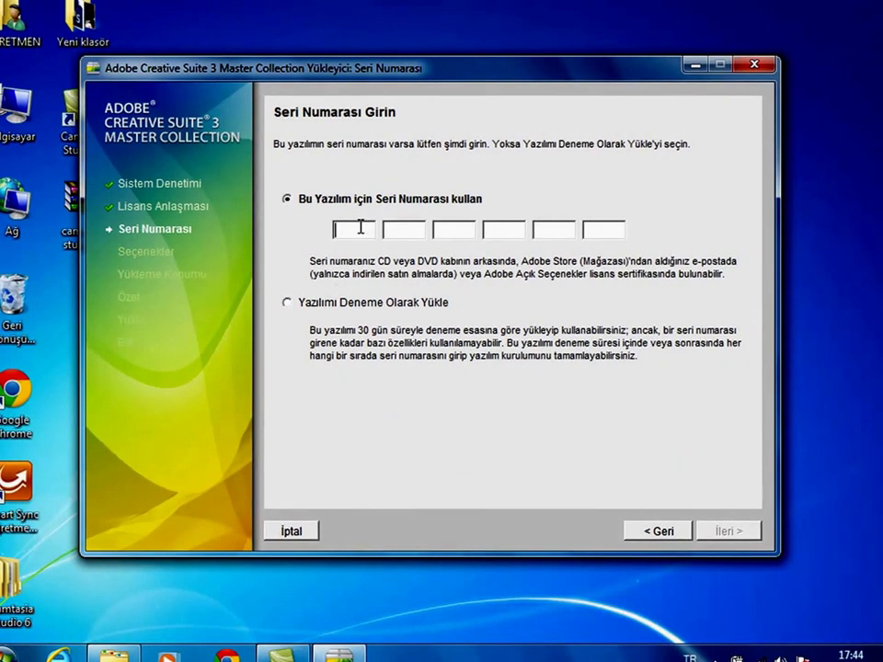
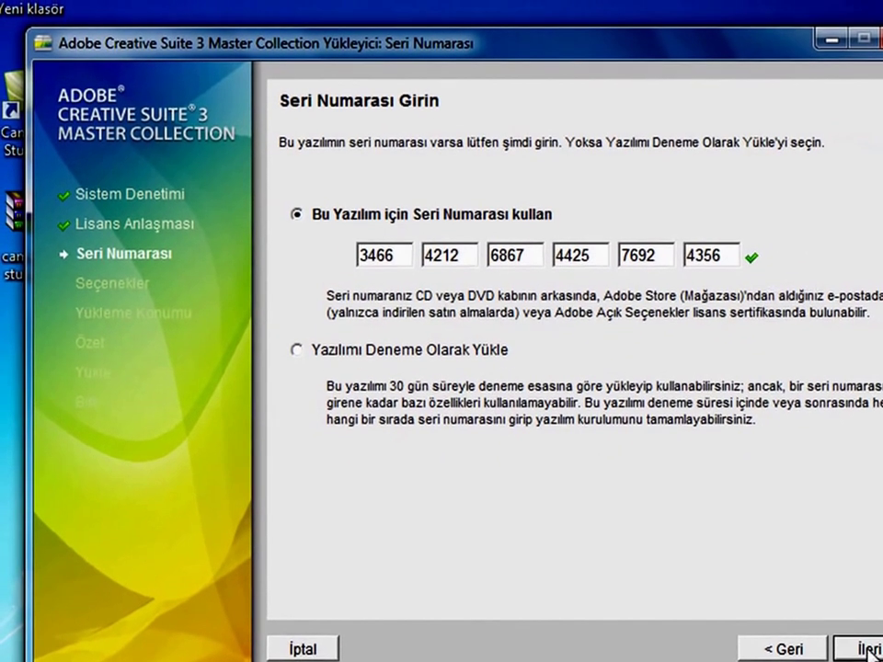
Enter the CS3 serial number and continue to Installation Options
left_click(865, 650)
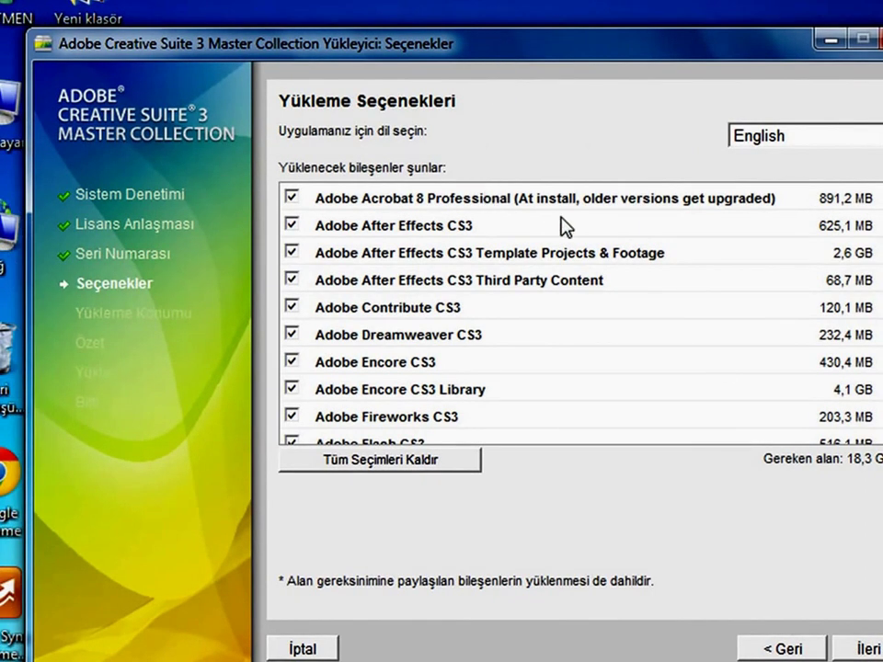
scroll(873, 395, "down", 3)
scroll(872, 396, "down", 2)
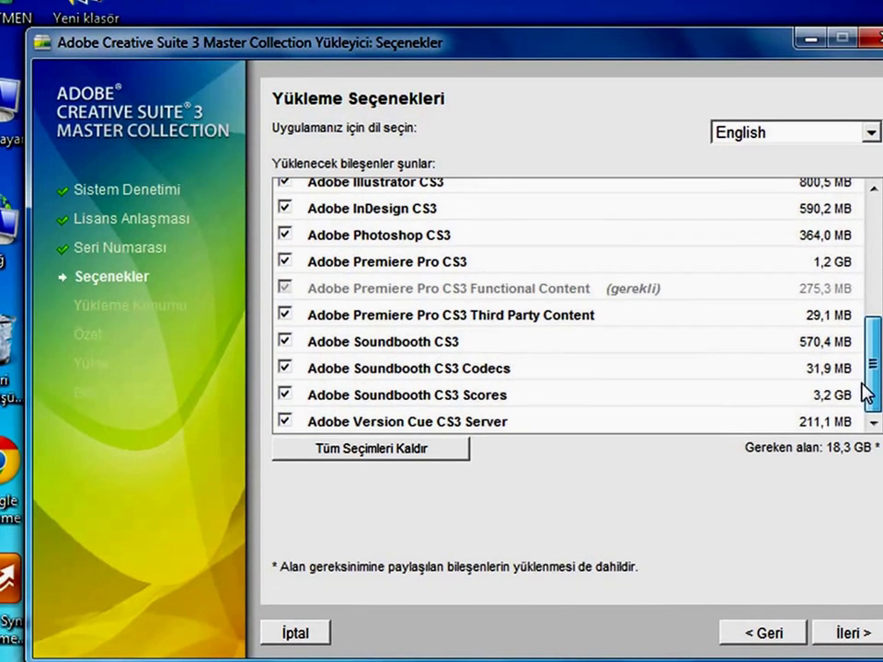
left_click_drag(865, 391, 857, 132)
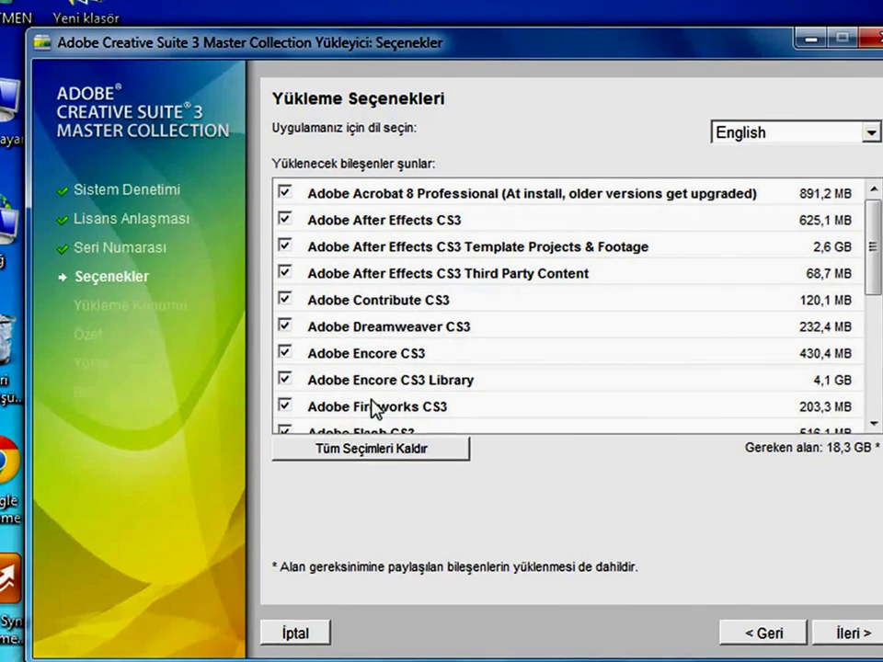
scroll(874, 336, "down", 3)
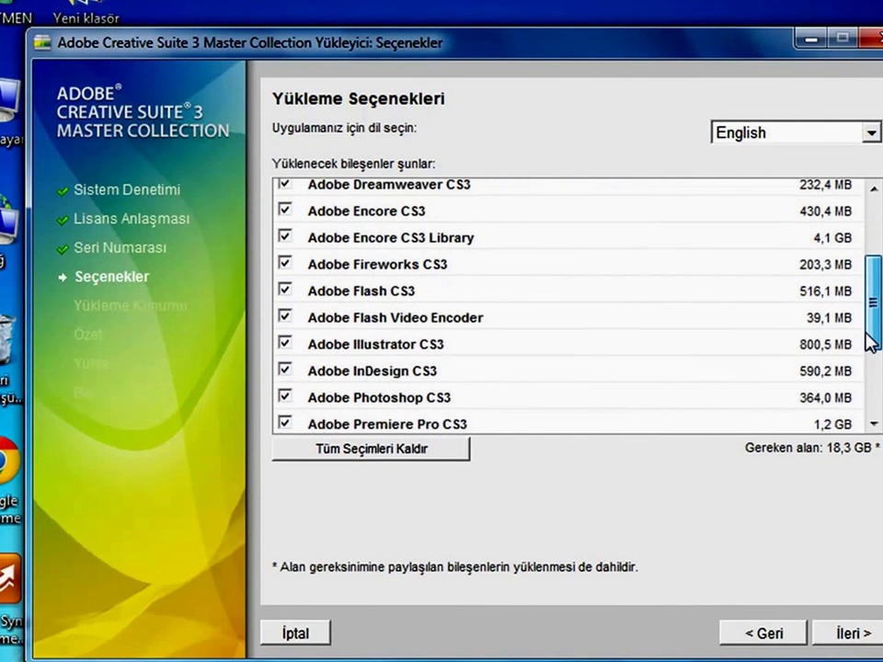
left_click_drag(870, 345, 870, 363)
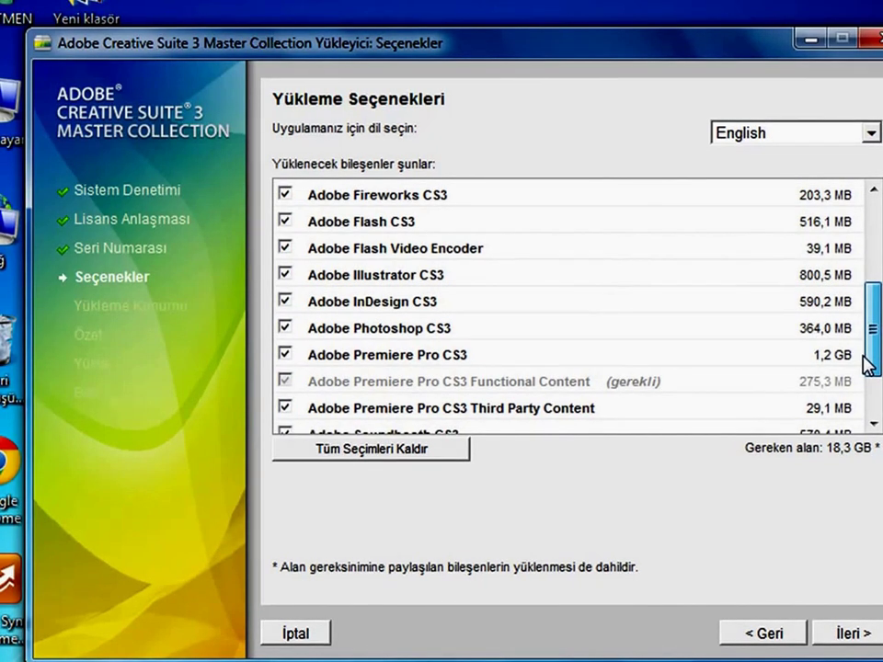
left_click_drag(870, 364, 869, 390)
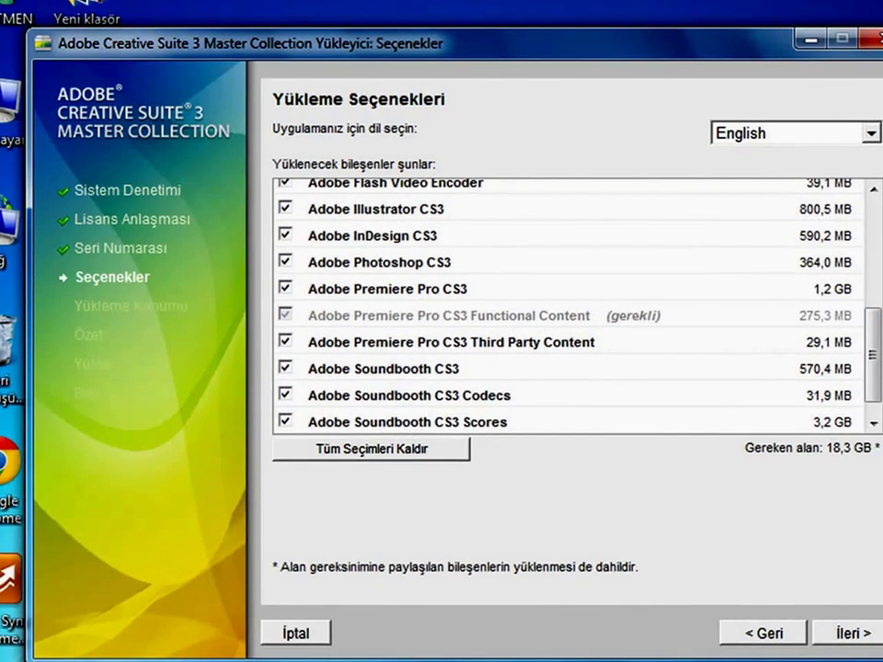
mouse_move(875, 368)
left_mouse_down()
mouse_move(875, 384)
mouse_move(875, 276)
left_mouse_up()
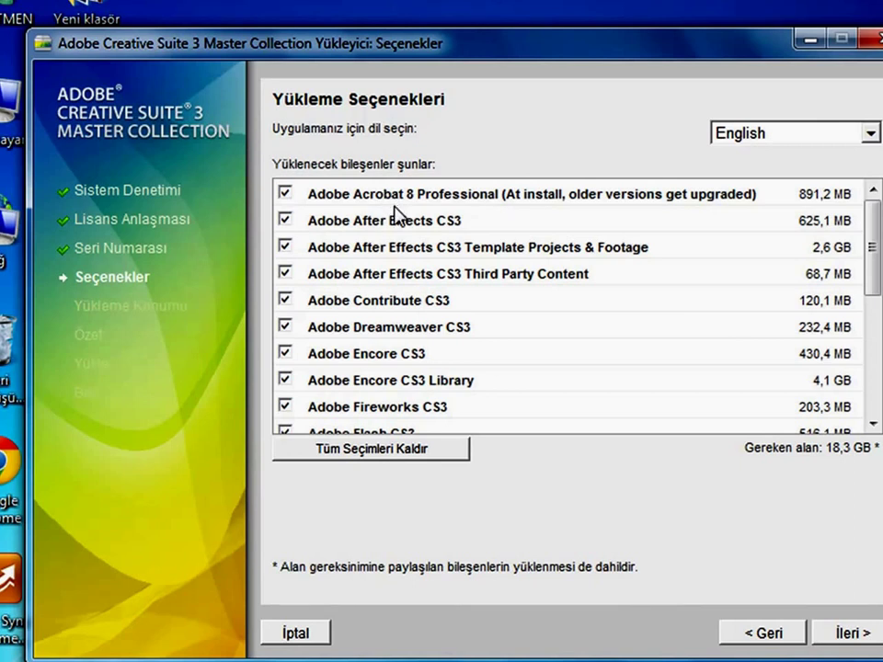
Untick After Effects CS3 with its template and third-party content, Contribute CS3, and Encore CS3 with Library
left_click(285, 220)
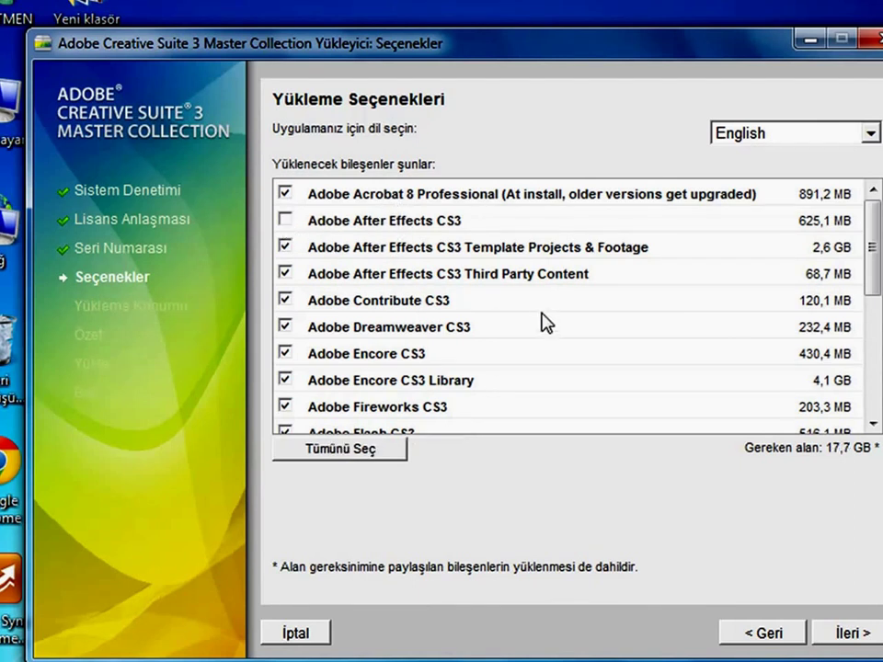
left_click(285, 248)
left_click(287, 274)
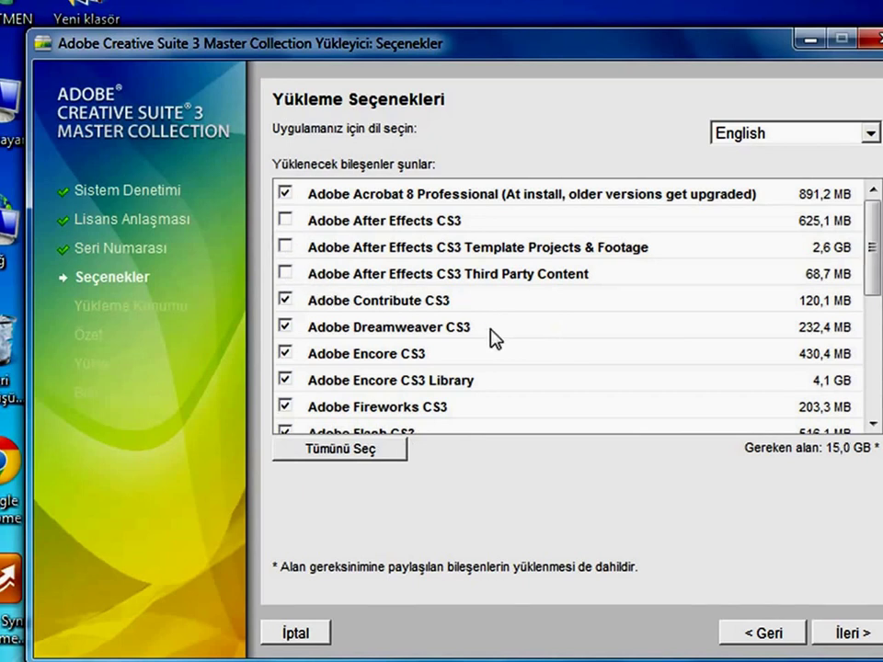
left_click(286, 302)
left_click(285, 354)
left_click(285, 380)
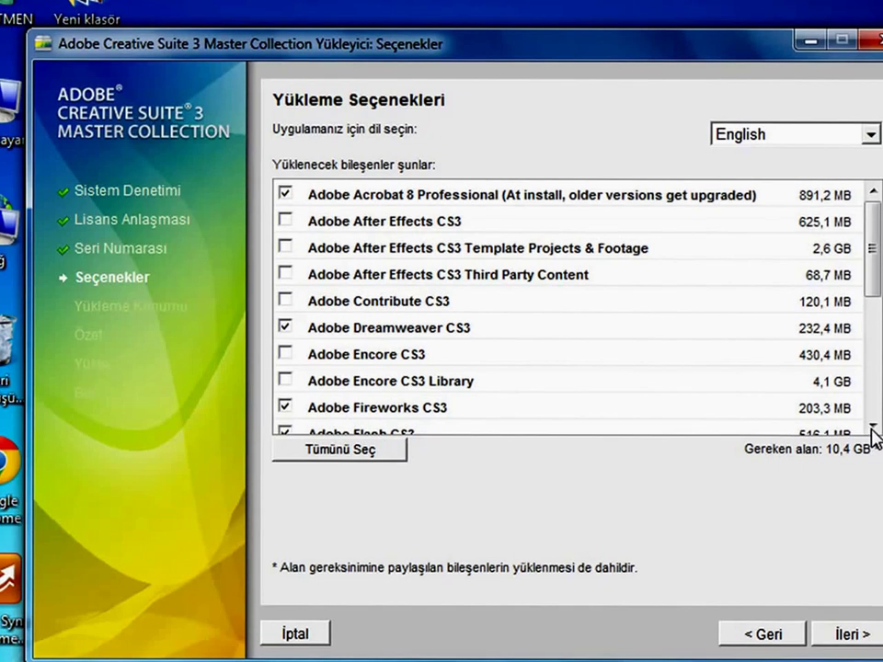
scroll(871, 433, "down", 3)
scroll(870, 432, "down", 1)
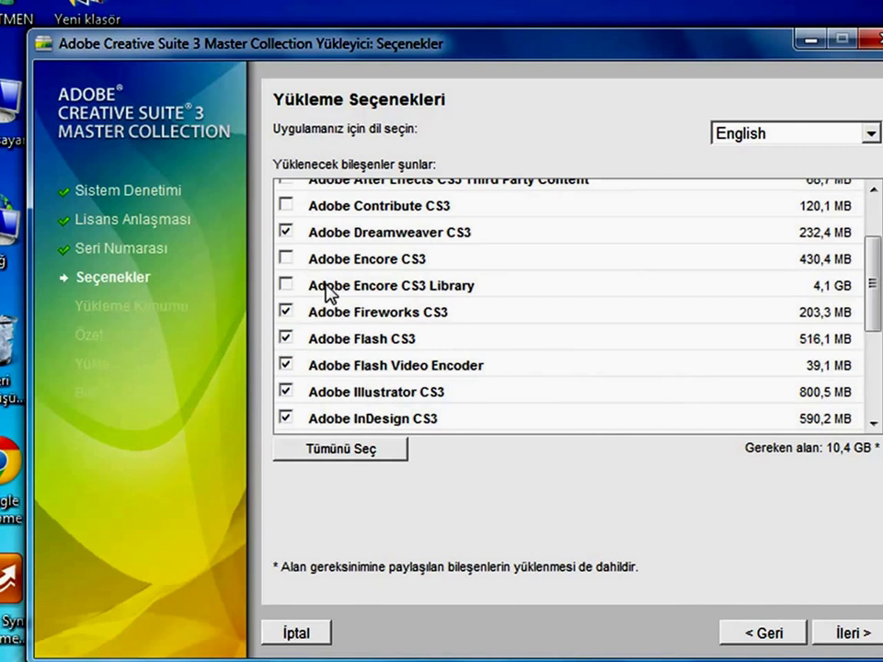
Untick Fireworks, Illustrator, InDesign, Premiere Pro with its content packs, and Soundbooth CS3, leaving 6,9 GB required
left_click(286, 312)
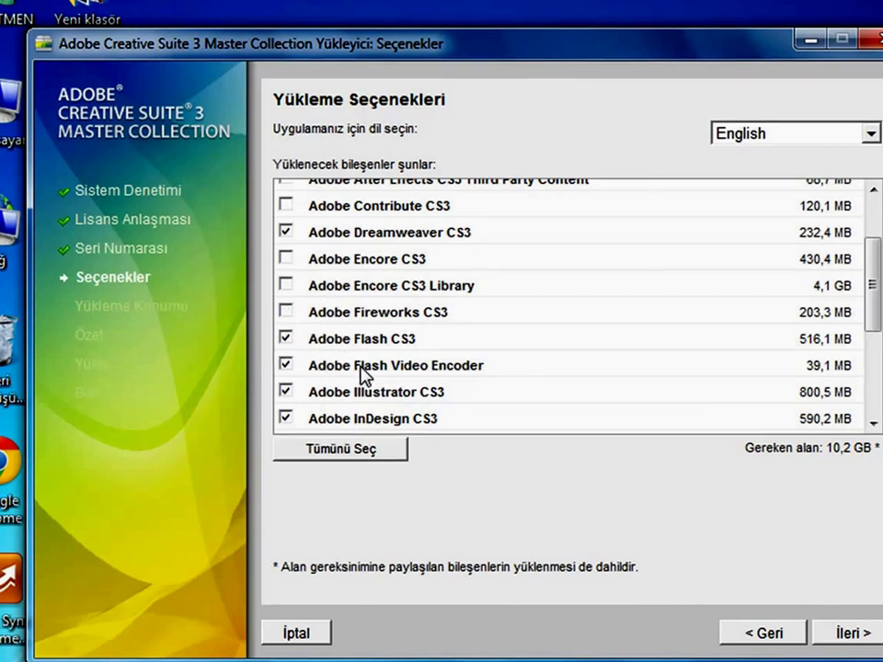
left_click(285, 393)
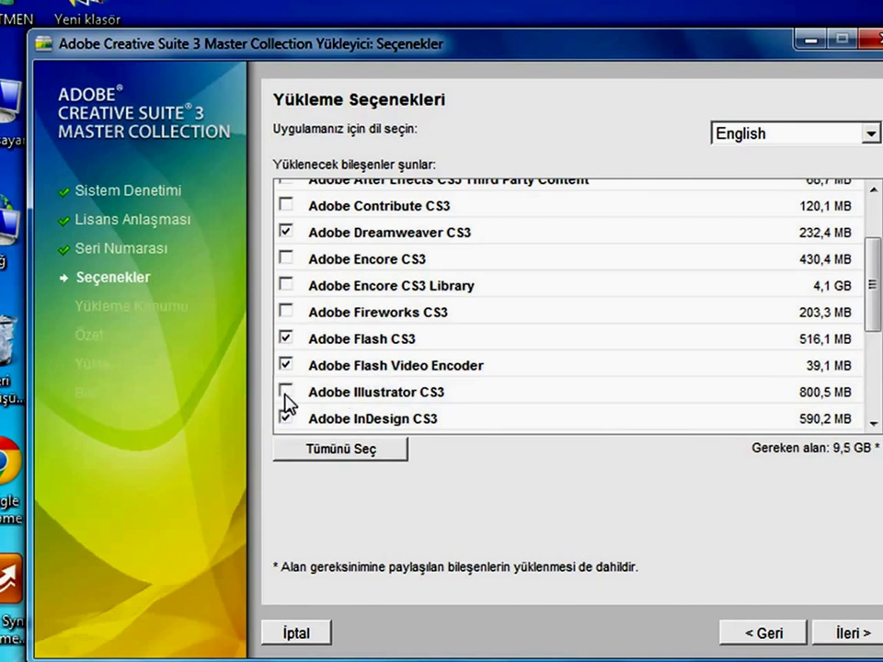
left_click(872, 420)
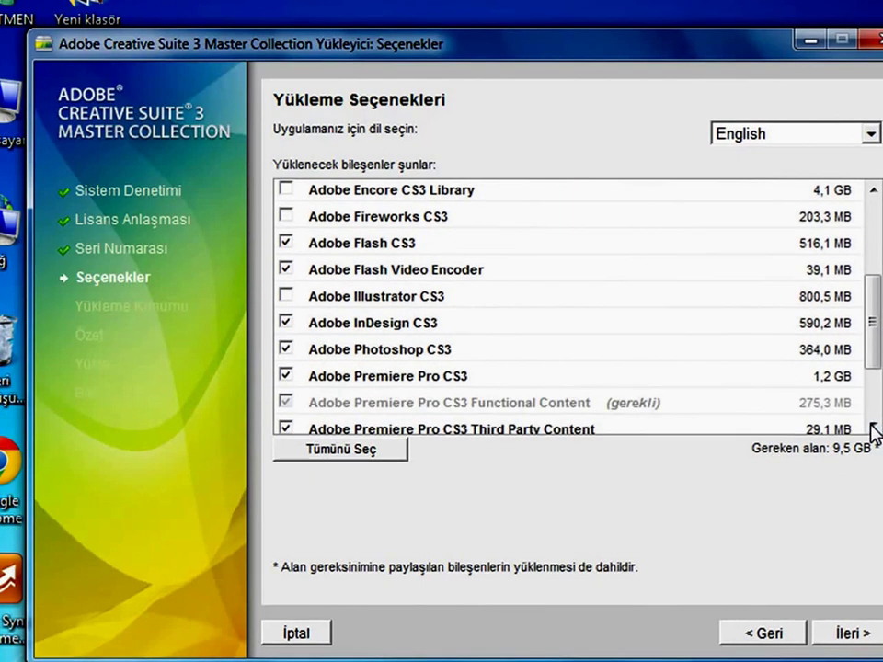
scroll(361, 356, "down", 1)
left_click(286, 292)
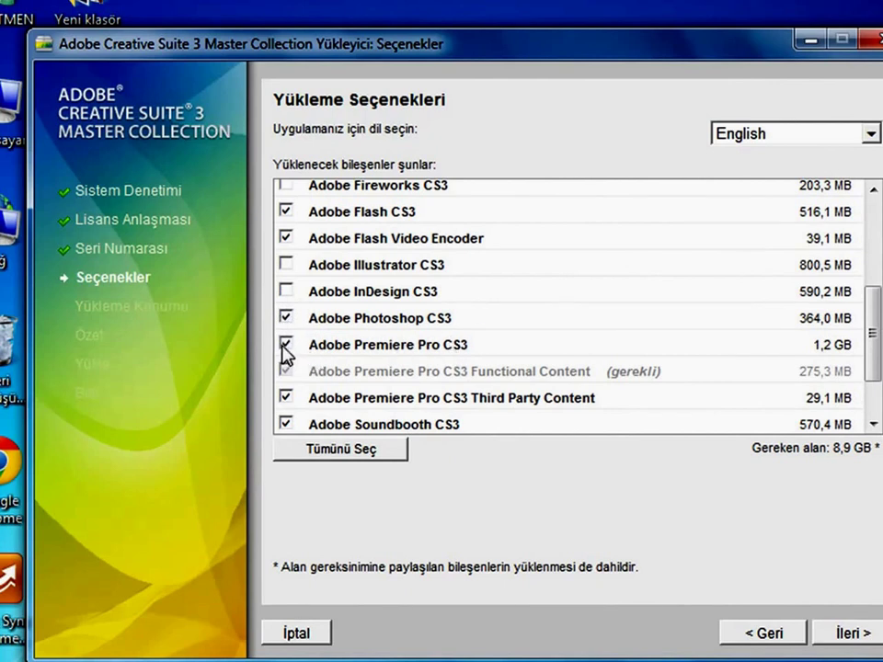
left_click(284, 346)
left_click(286, 372)
left_click(287, 397)
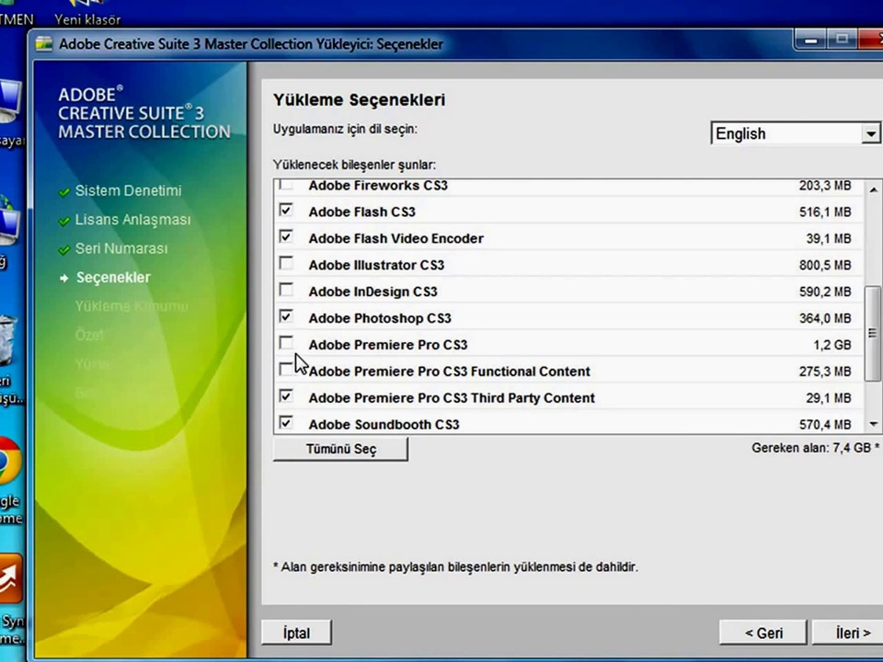
left_click(287, 397)
left_click(286, 423)
left_click(872, 424)
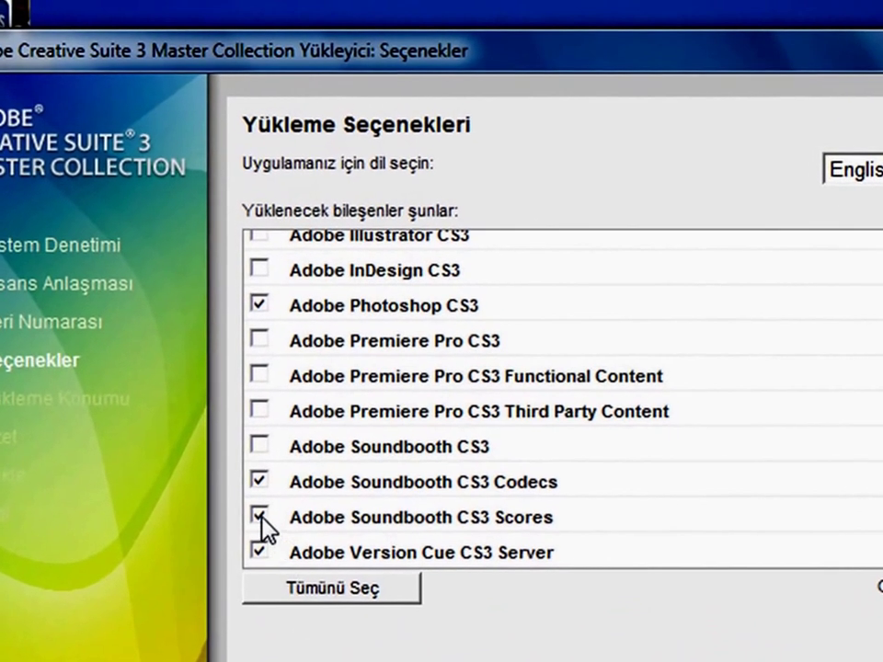
Untick Soundbooth CS3 Codecs and Scores, dropping required space to 3,6 GB, and review the list
left_click(259, 480)
left_click(260, 517)
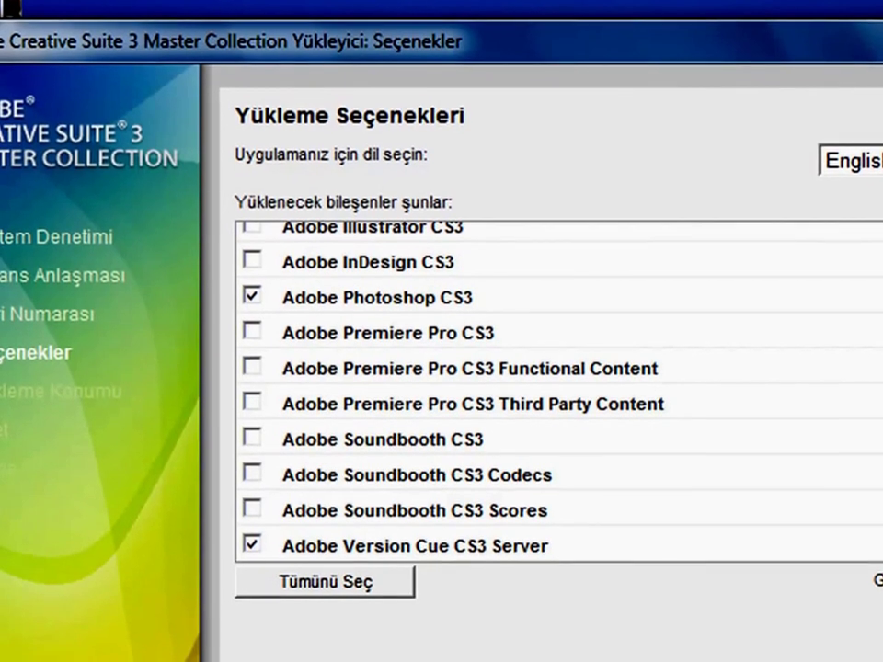
scroll(552, 387, "up", 2)
scroll(552, 387, "up", 1)
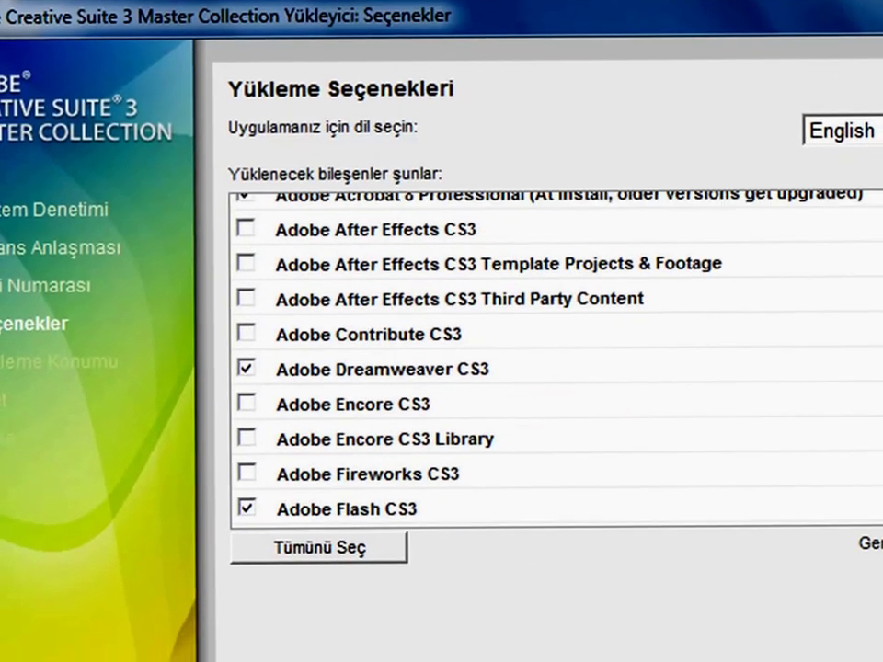
scroll(552, 368, "down", 2)
scroll(552, 368, "down", 1)
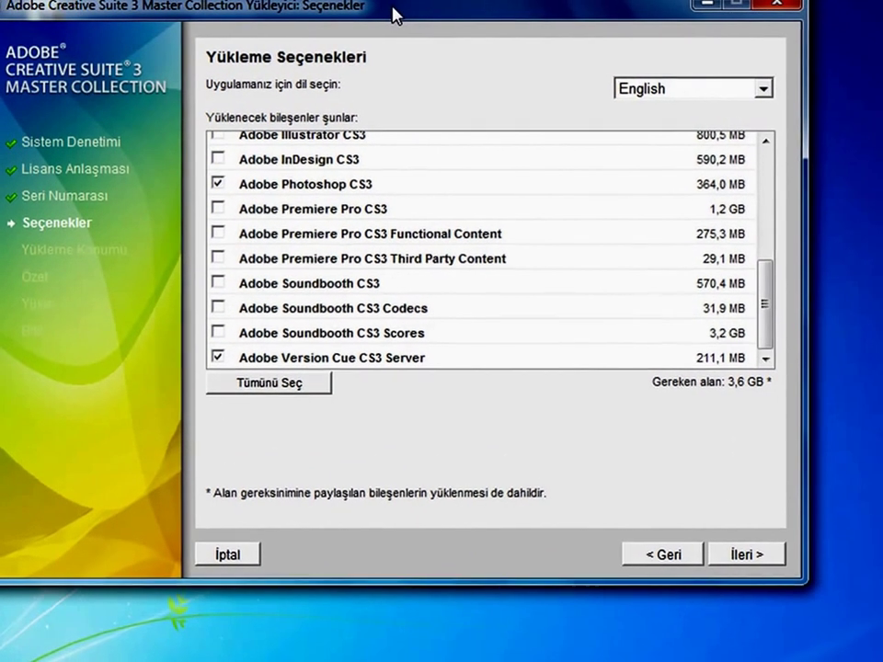
Advance to the Installation Location page targeting Sistem (C:) at Program Files (x86)\Adobe
left_click(715, 543)
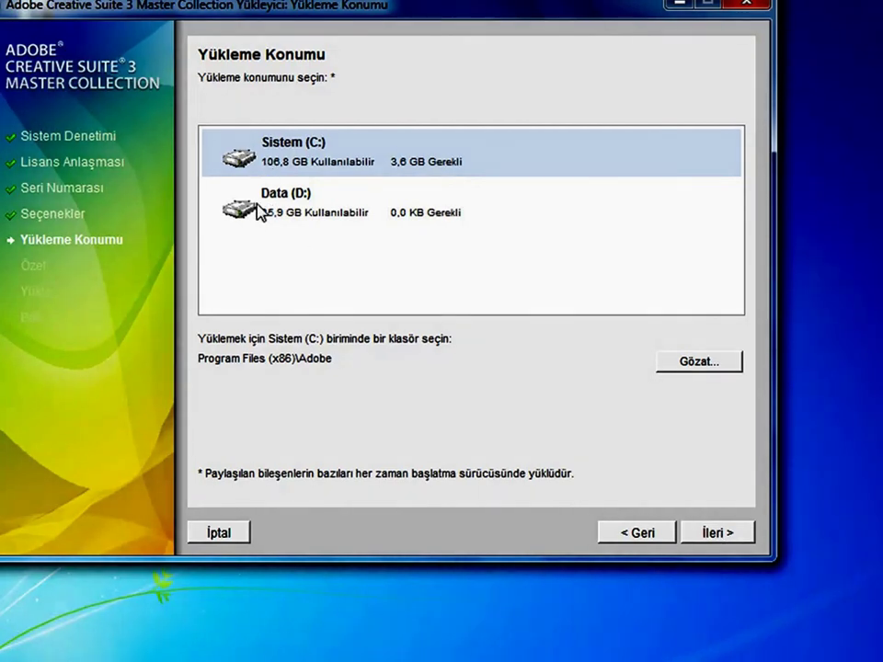
Accept C:\Program Files (x86)\Adobe as the install location and continue to the installation summary
left_click(713, 538)
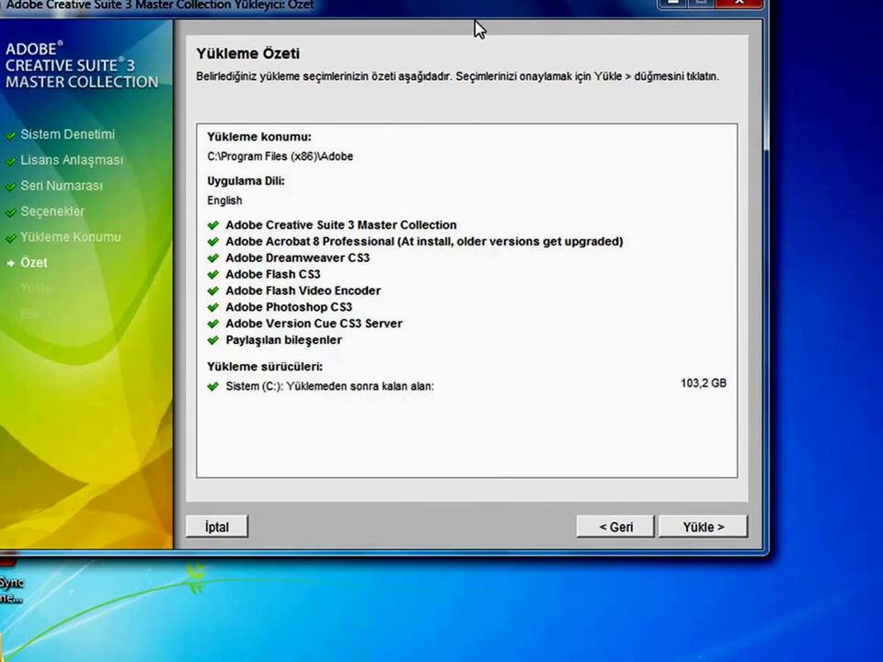
Start installing Acrobat 8, Dreamweaver, Flash, Photoshop and Version Cue from the summary page
left_click(701, 527)
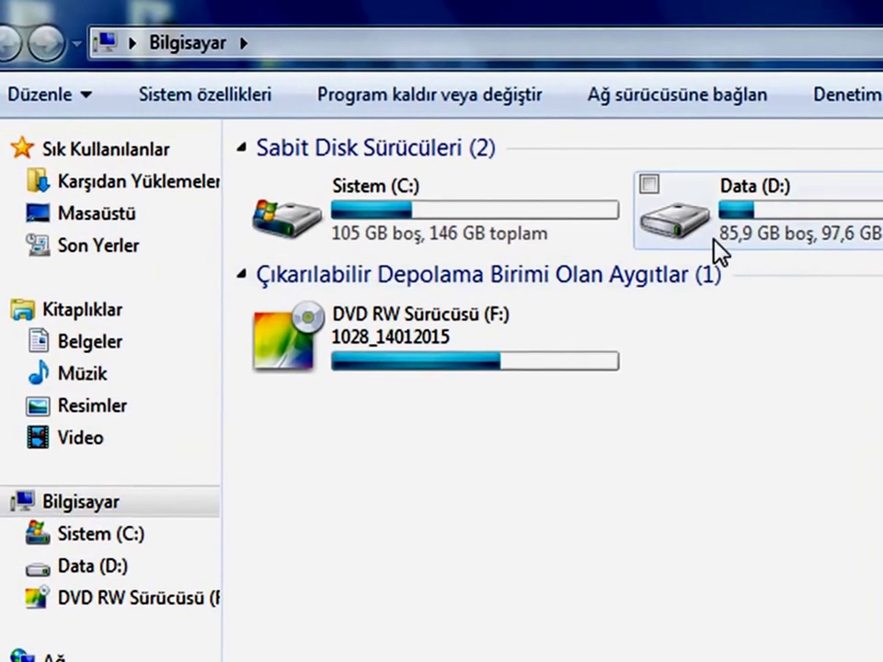
Open Data (D:) > HEM GÖRSEL DERSLER > PHOTOSHOP lesson folder
double_click(718, 240)
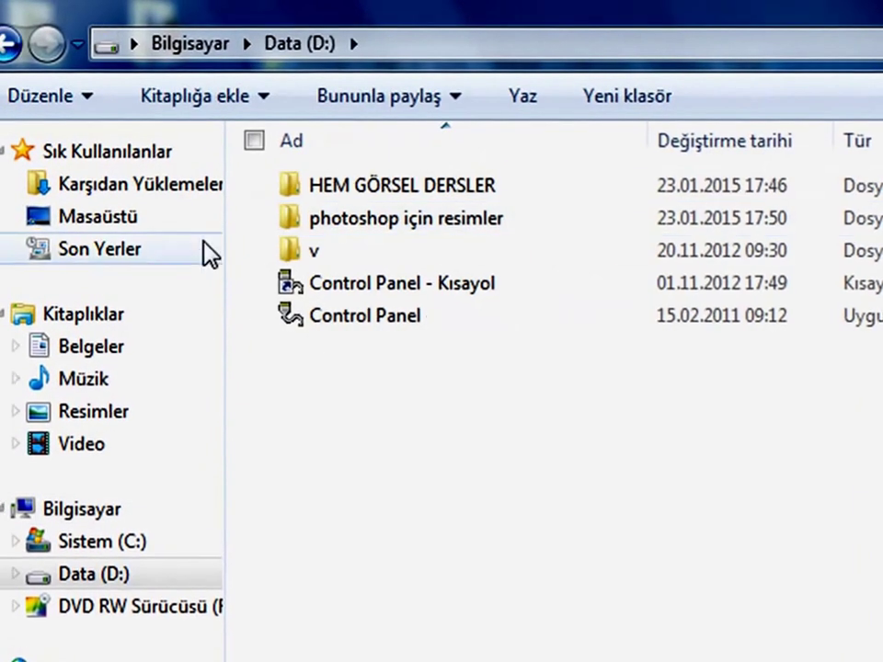
double_click(321, 188)
double_click(263, 152)
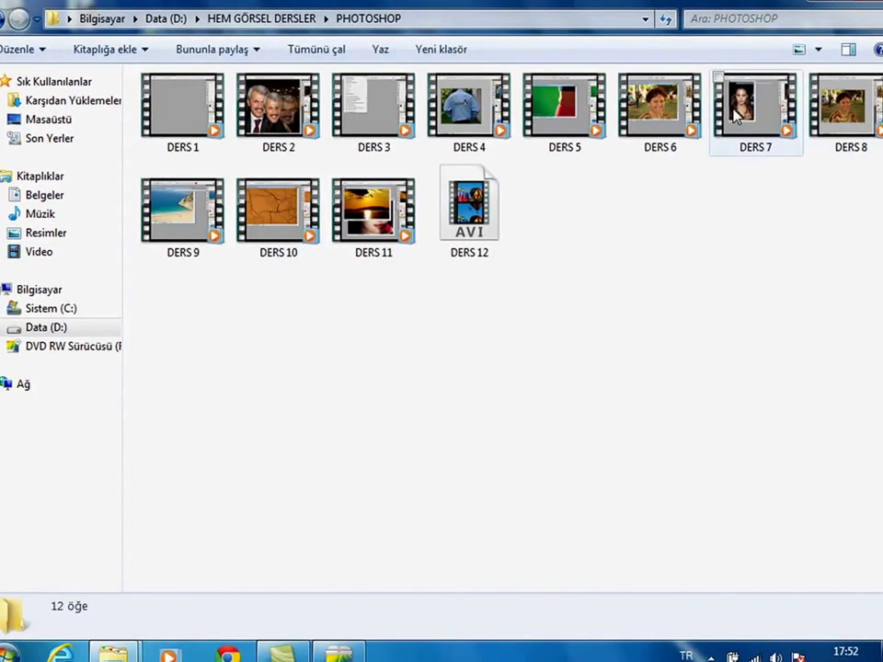
Look over the DERS 8–11 lesson videos, ending with DERS 9 selected
left_click(852, 109)
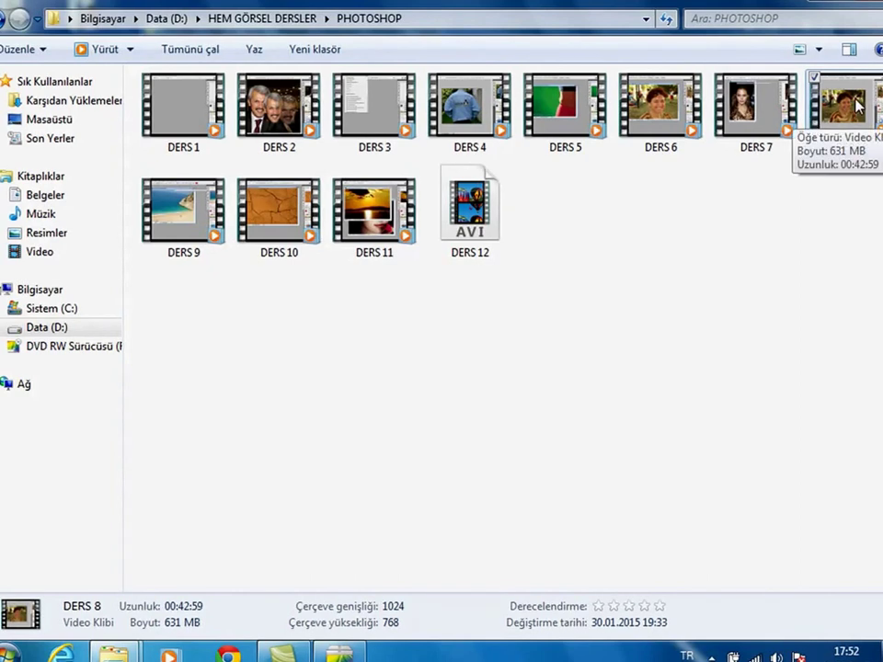
left_click(184, 253)
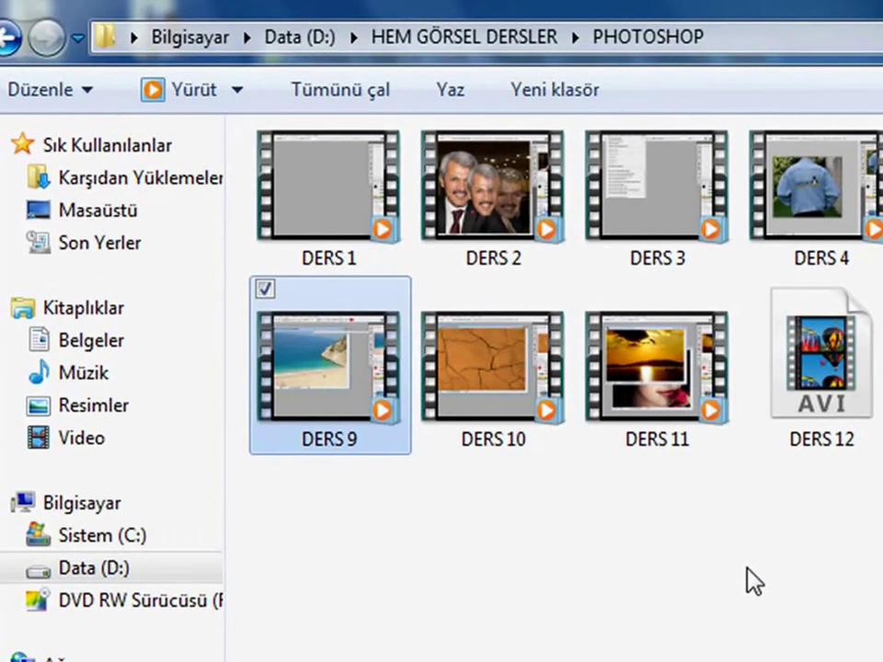
mouse_move(375, 212)
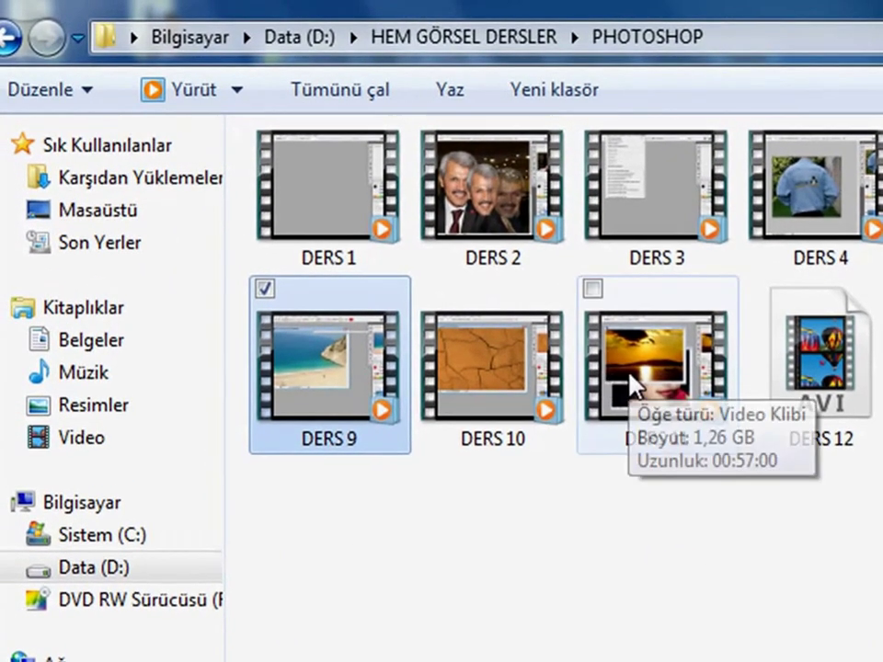
left_click(633, 386)
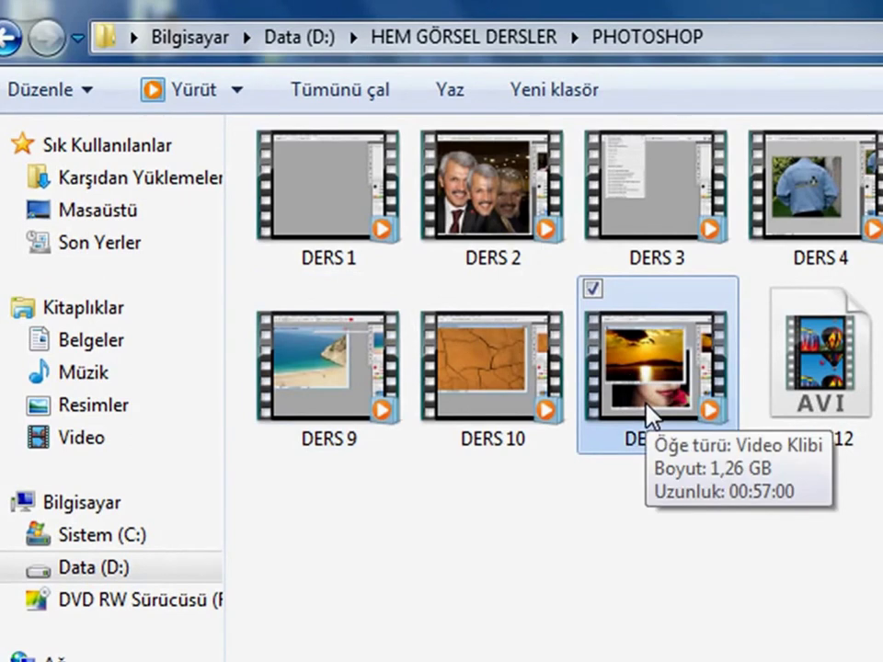
left_click(563, 398)
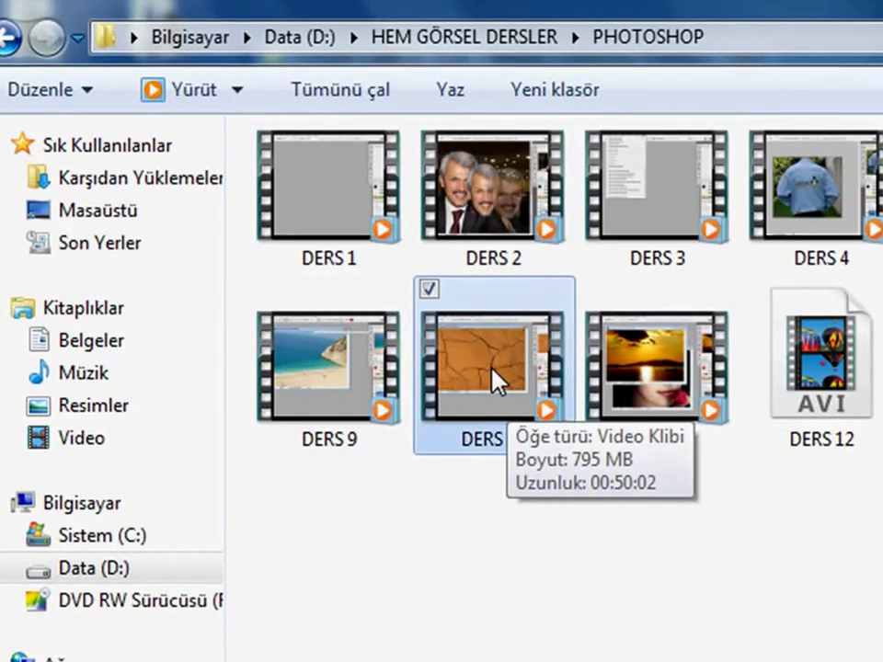
left_click(294, 382)
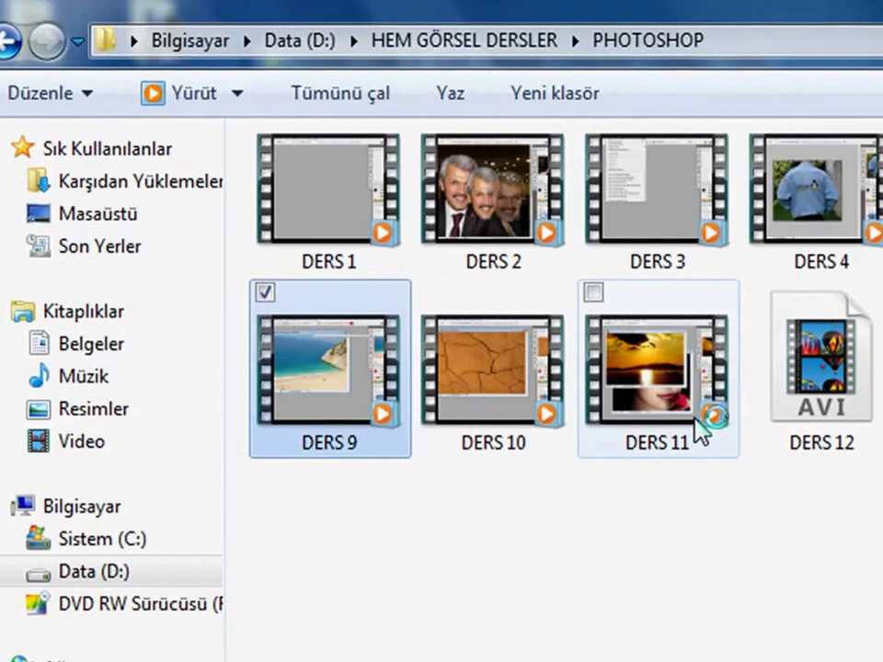
mouse_move(655, 368)
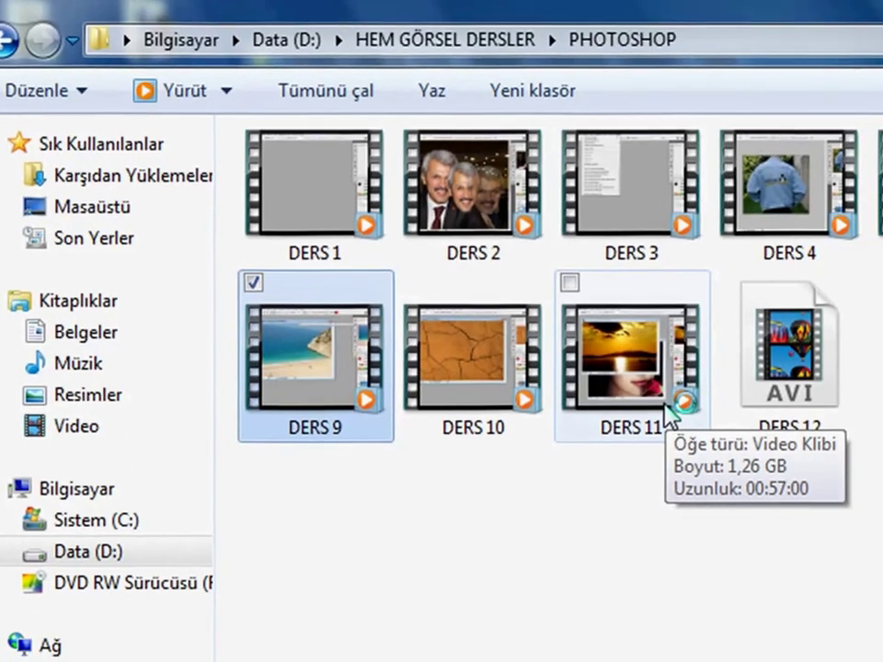
Play the DERS 9 Photoshop lesson in Windows Media Player full screen
key("Return")
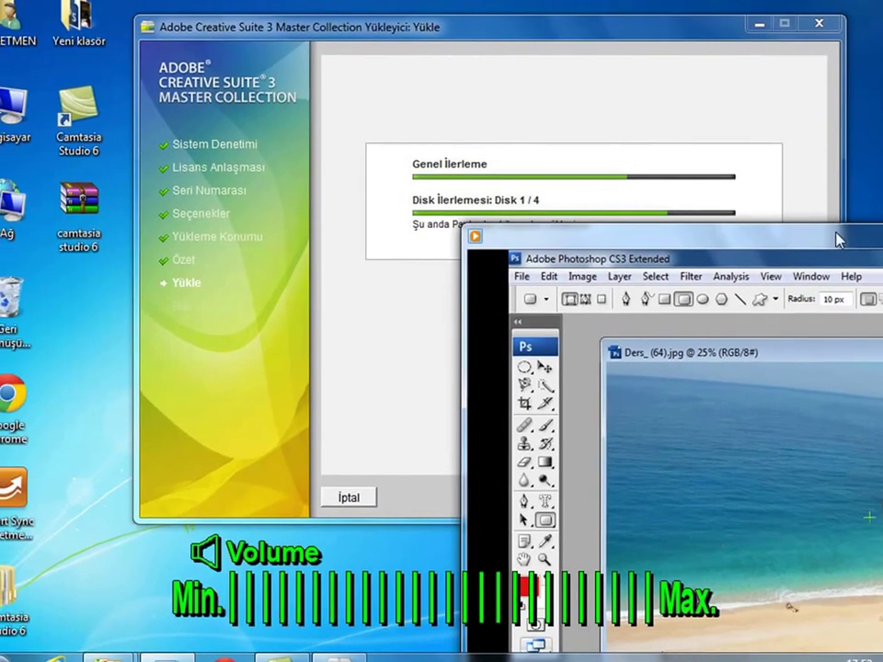
double_click(838, 240)
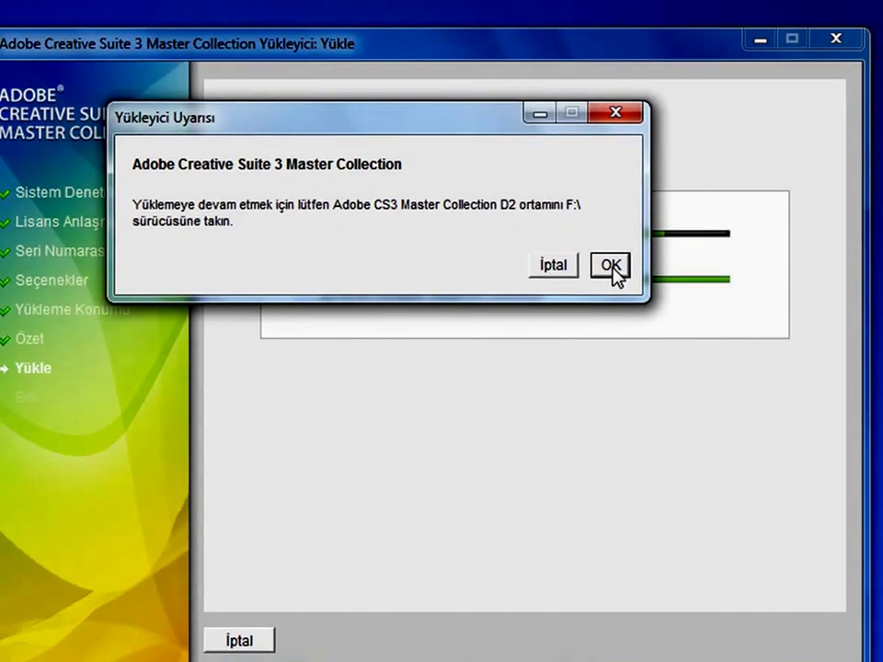
Confirm disc D2 is inserted so installation resumes with Acrobat 8 Professional
left_click(612, 267)
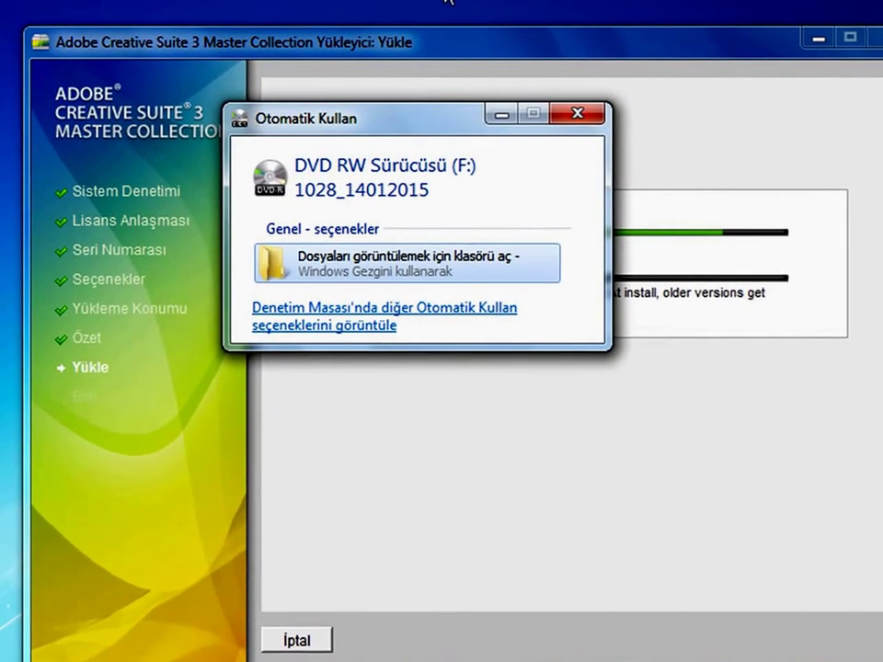
Move the F: drive AutoPlay window aside to see installer progress, then close it
left_click_drag(404, 135, 520, 174)
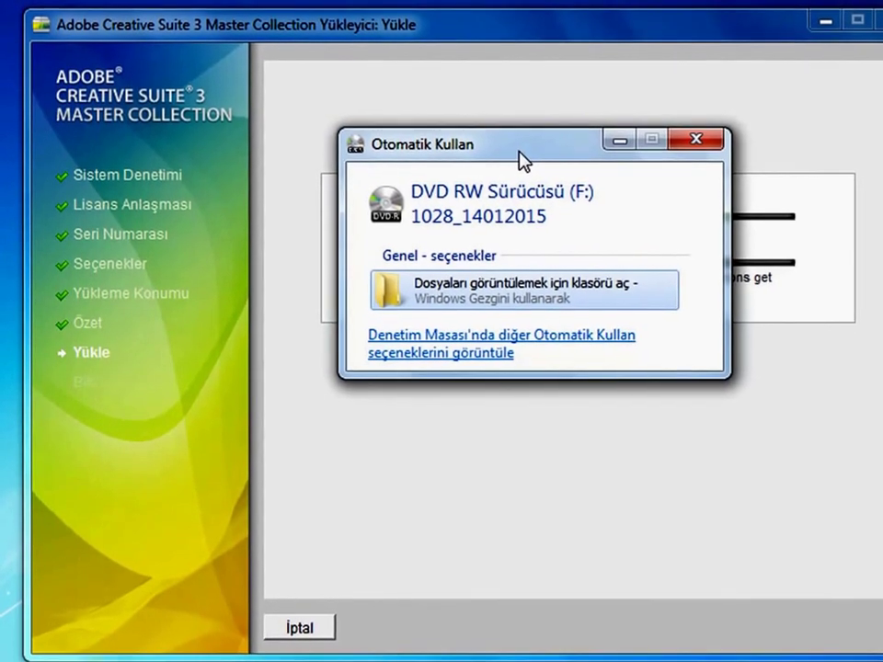
mouse_move(467, 149)
left_mouse_down()
mouse_move(90, 114)
mouse_move(122, 79)
left_mouse_up()
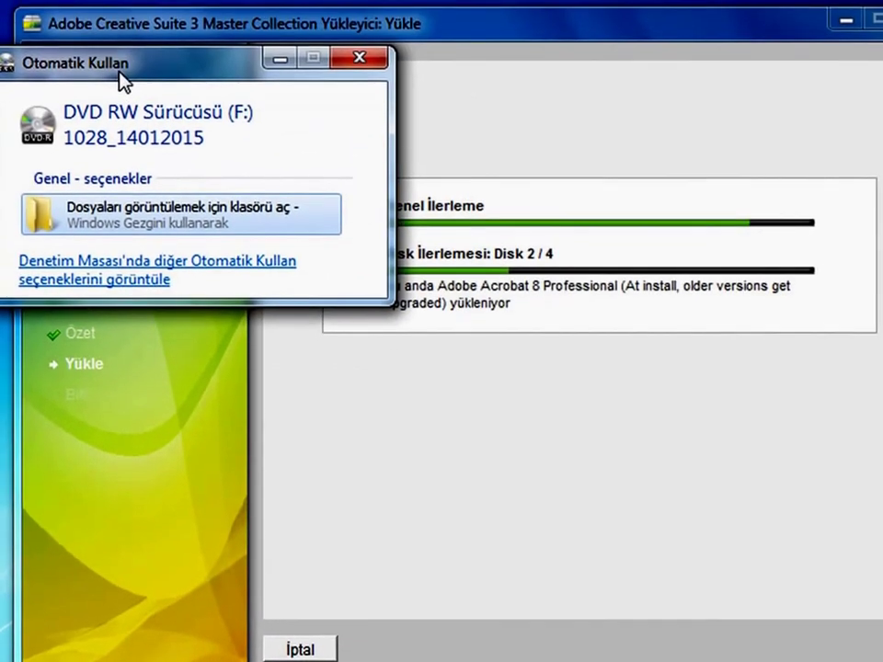
mouse_move(122, 79)
left_mouse_down()
mouse_move(164, 91)
mouse_move(154, 281)
mouse_move(331, 98)
mouse_move(276, 73)
left_mouse_up()
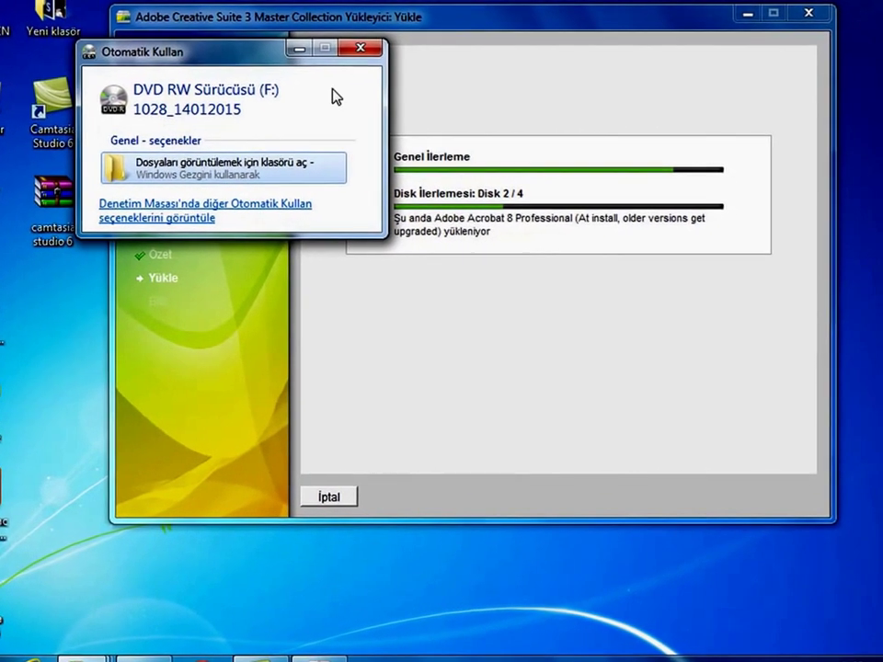
left_click(364, 48)
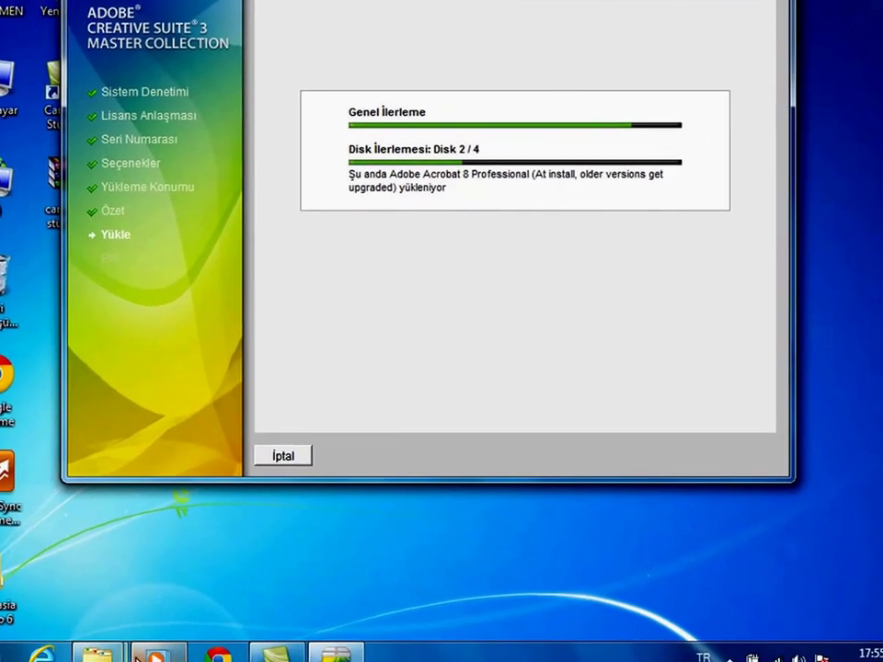
Bring the Photoshop lesson video back in front of the installer
left_click(169, 653)
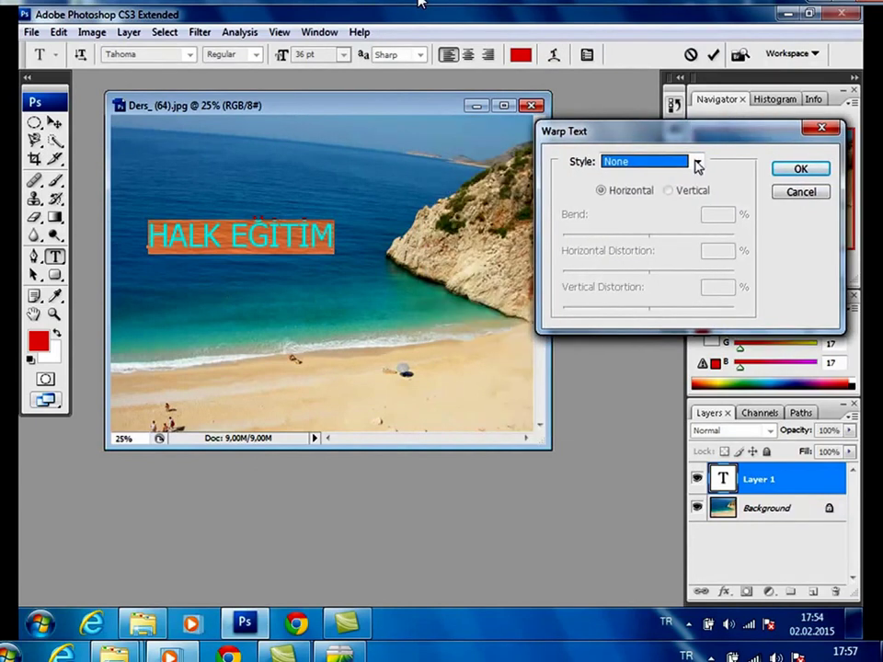
Follow the Warp Text demo in the lesson, then bring up the installer requesting disc D3
left_click(696, 163)
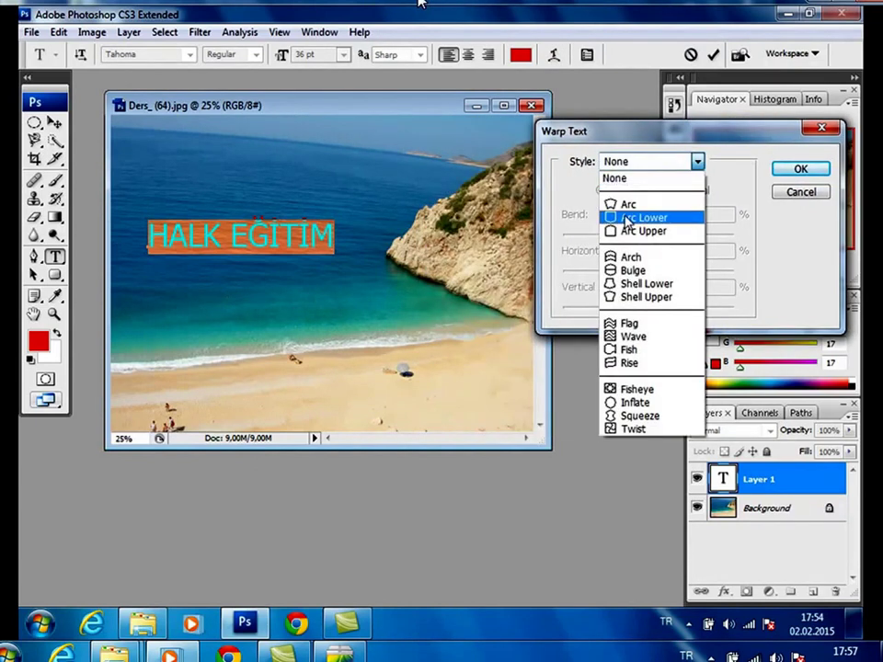
left_click(615, 204)
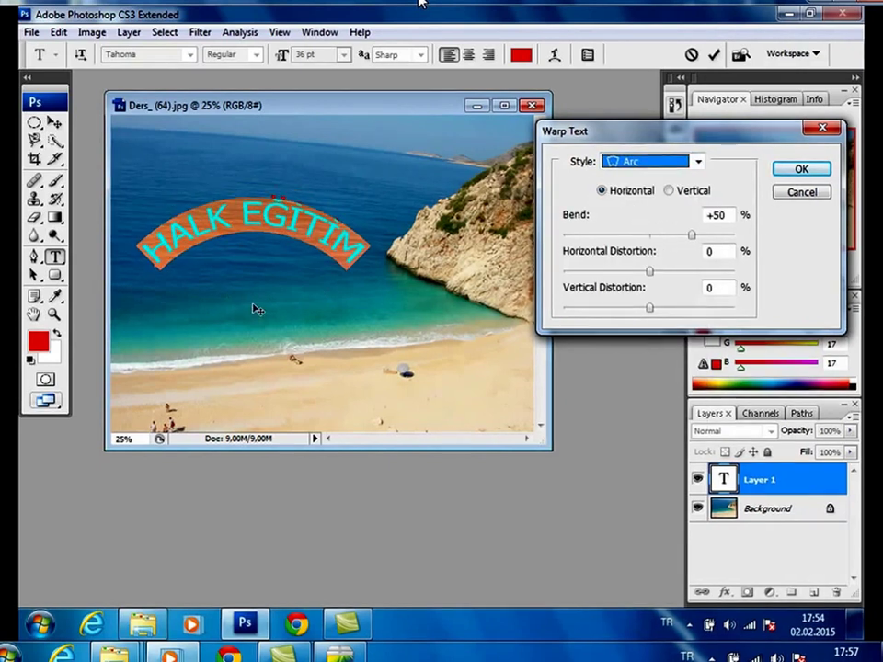
left_click(633, 164)
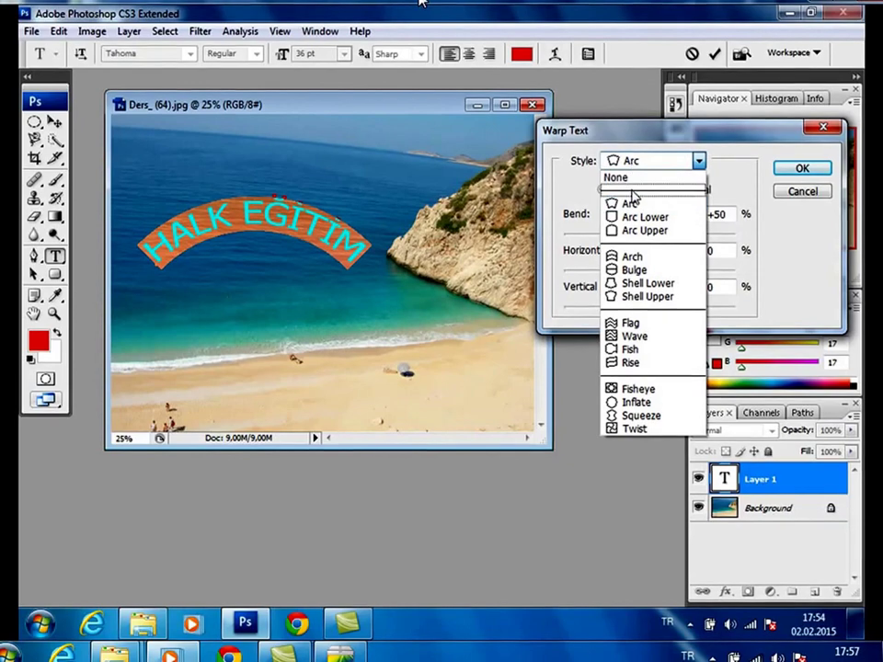
left_click(637, 219)
left_click(644, 161)
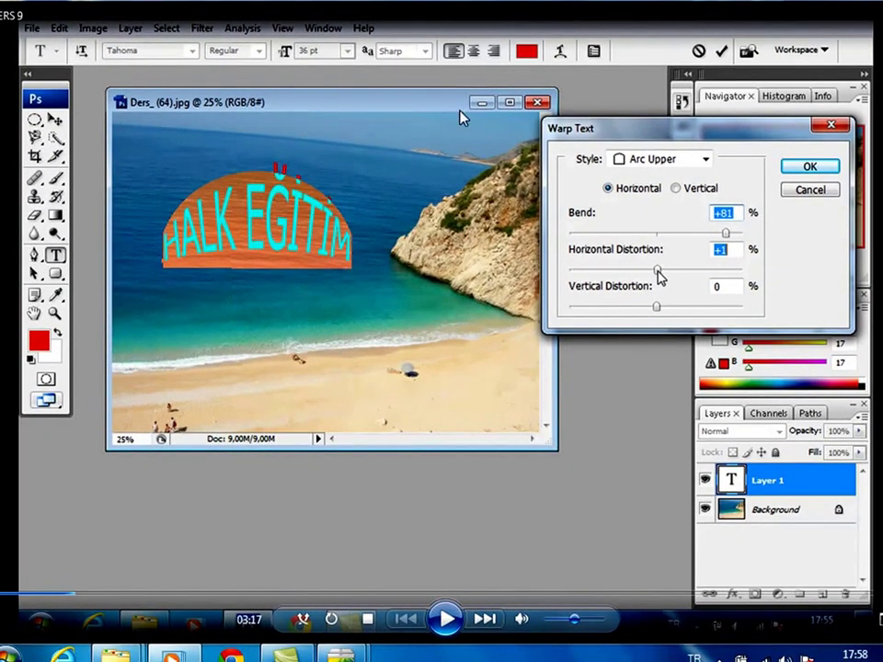
mouse_move(169, 655)
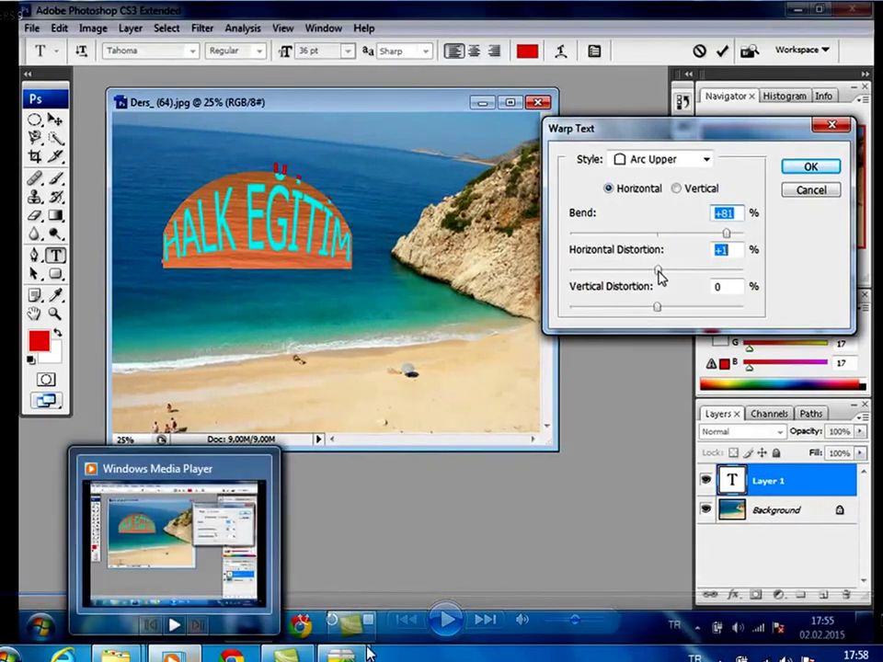
left_click(372, 575)
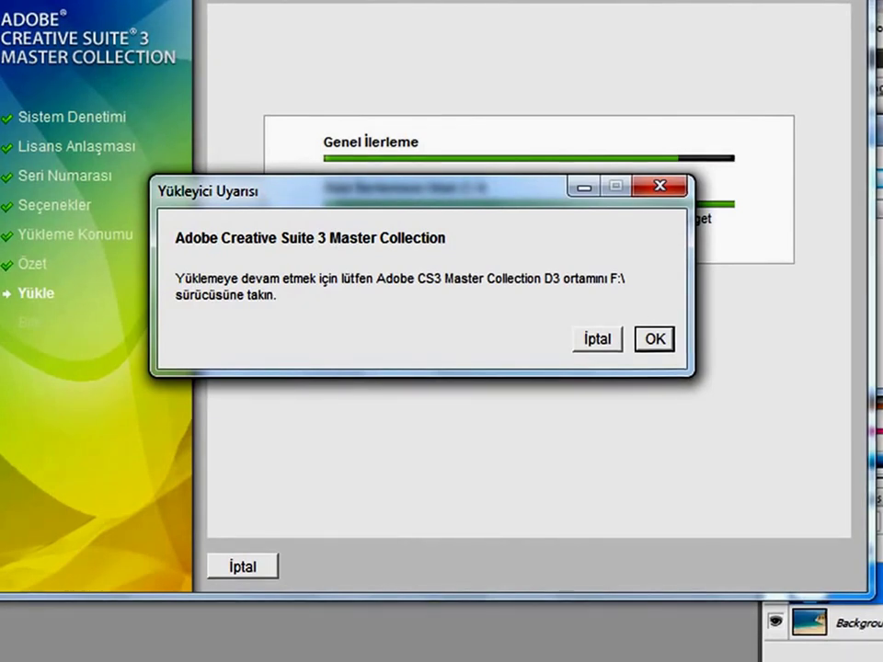
Confirm disc D3 is inserted in F: so the CS3 installation continues
left_click(659, 343)
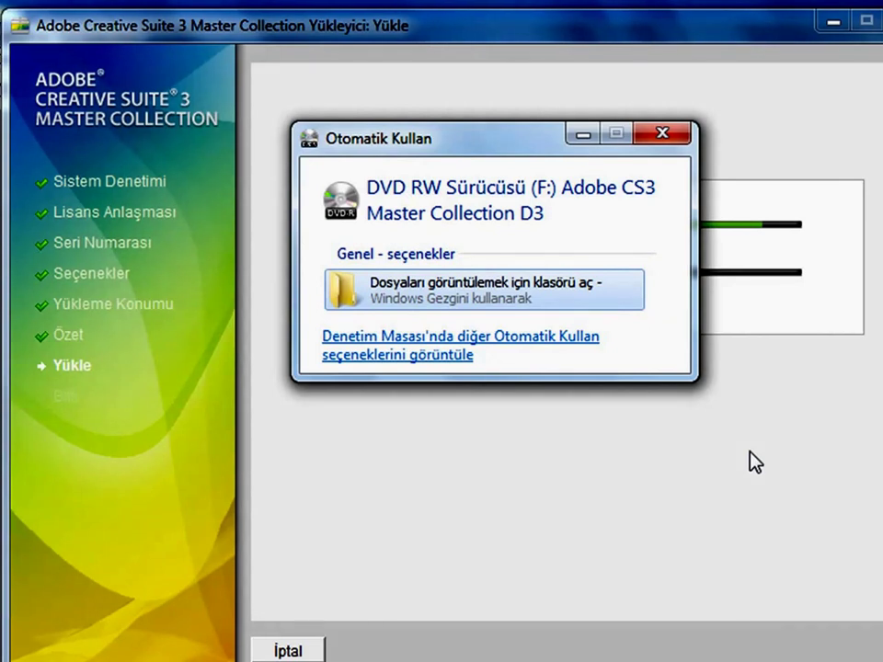
Close the D3 disc's AutoPlay window
left_click(660, 134)
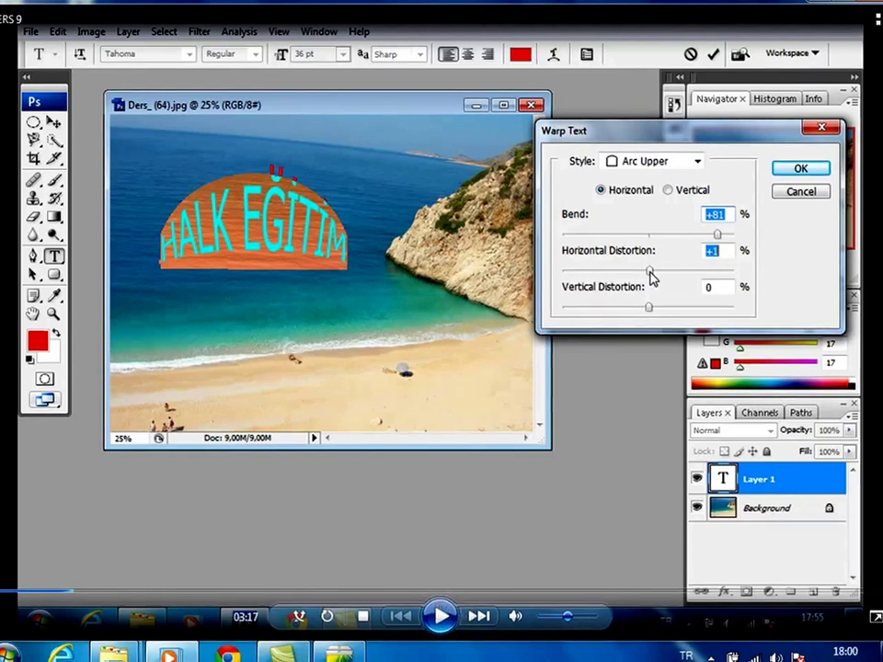
Resume the Photoshop CS3 lesson video until the red HALK EĞİTİM text appears over the beach photo
left_click(436, 622)
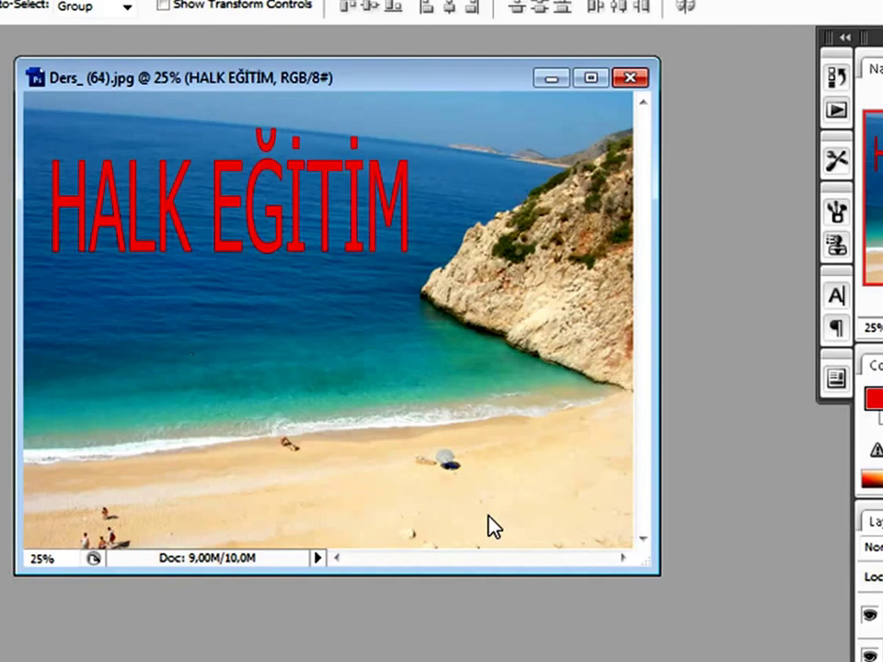
Open Blending Options for the HALK EĞİTİM layer, dismiss AutoPlay, and enable Drop Shadow
right_click(874, 615)
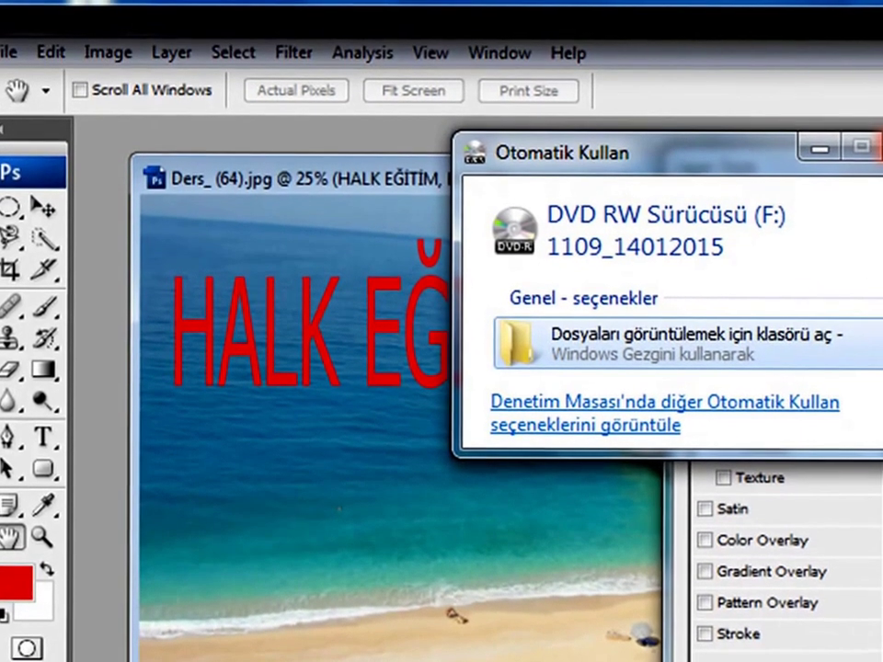
left_click(874, 141)
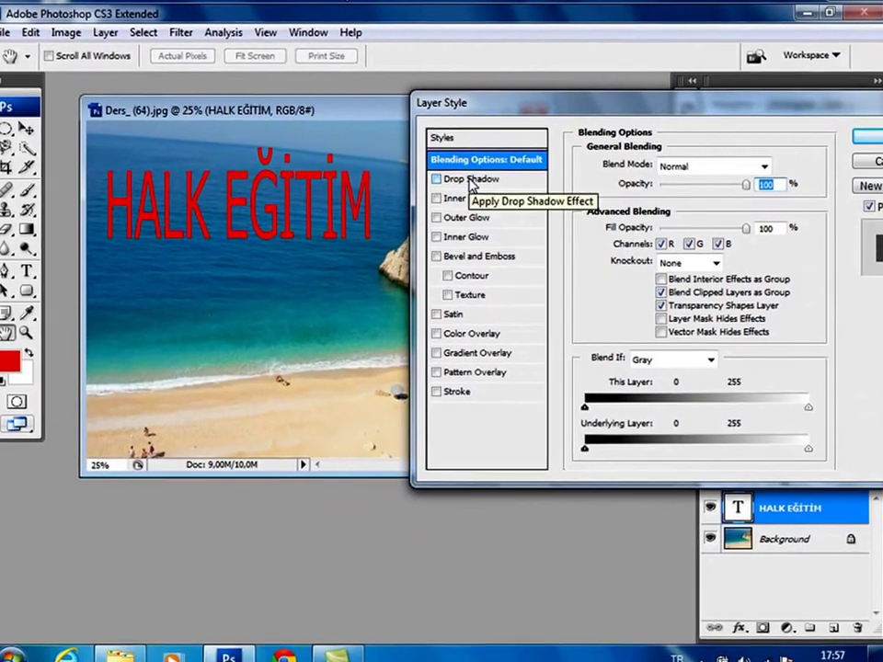
left_click(497, 206)
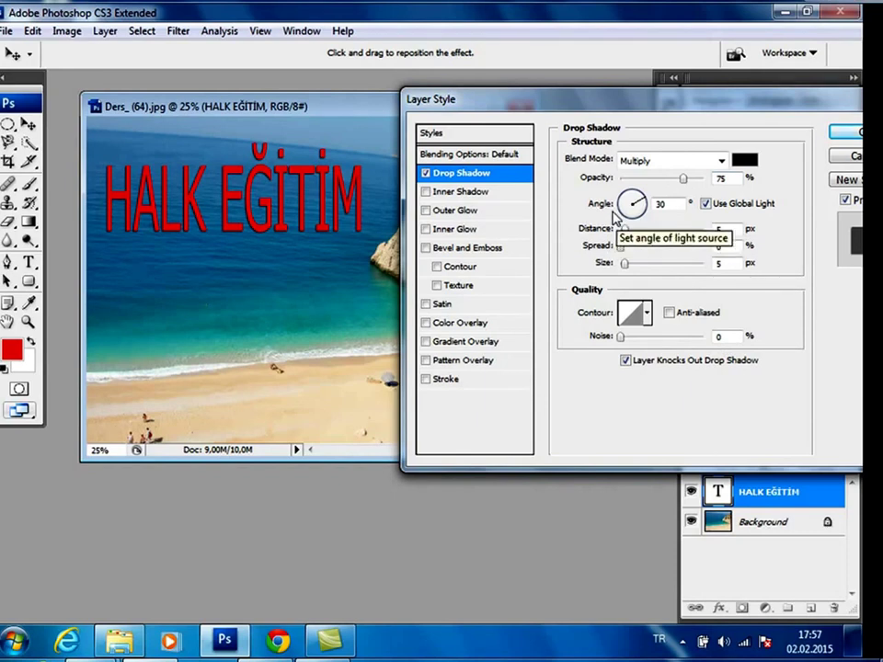
Set the drop shadow angle to -95° and, after trying other blend modes, keep Multiply
mouse_move(628, 200)
left_mouse_down()
mouse_move(642, 206)
mouse_move(631, 210)
left_mouse_up()
left_click(632, 211)
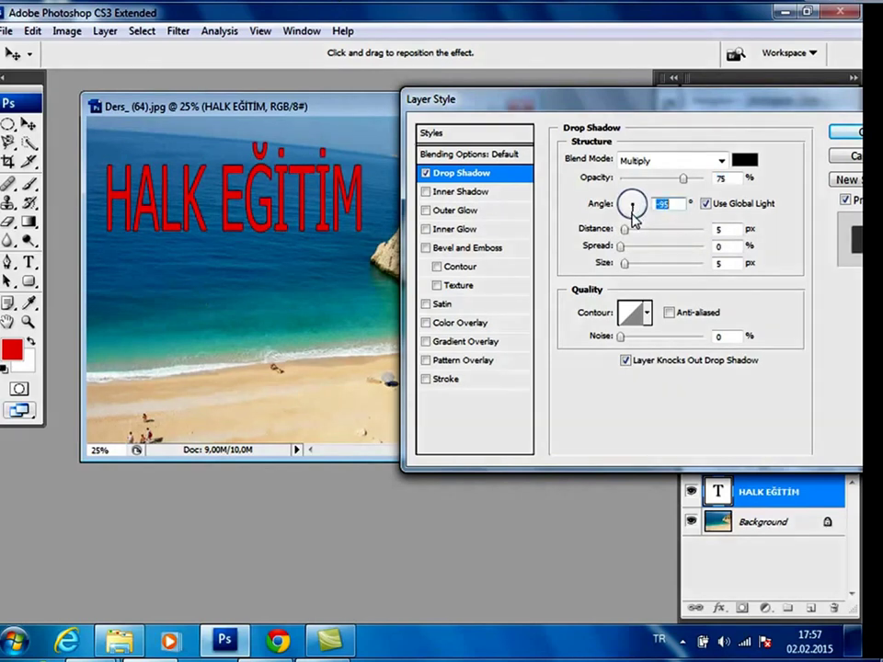
left_click(648, 162)
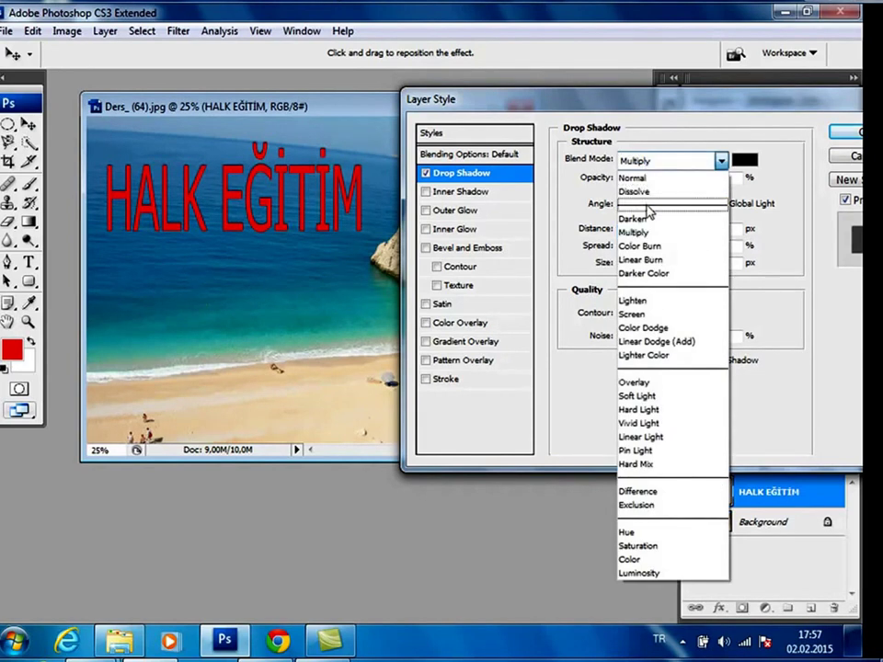
left_click(651, 220)
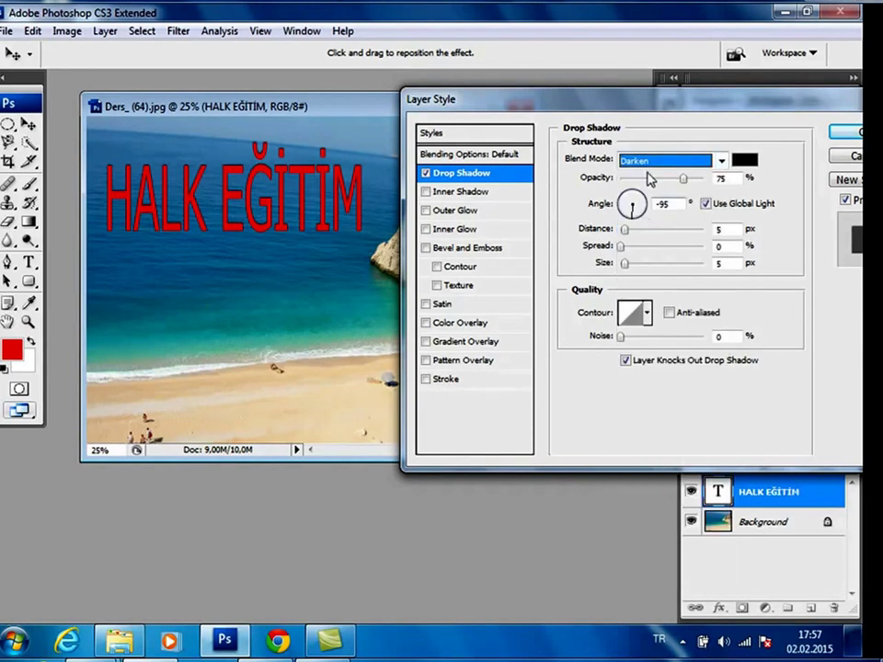
left_click(649, 162)
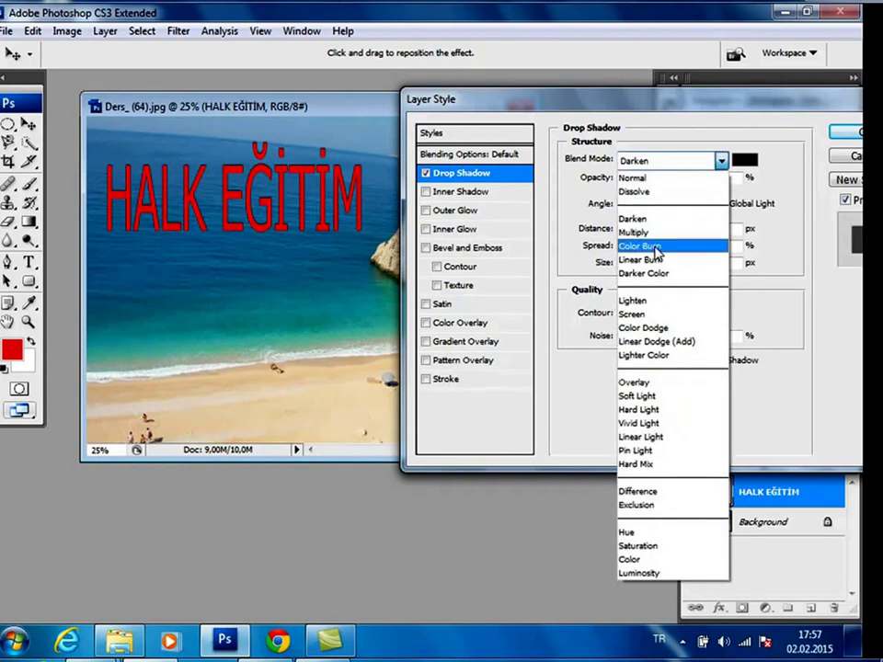
left_click(656, 249)
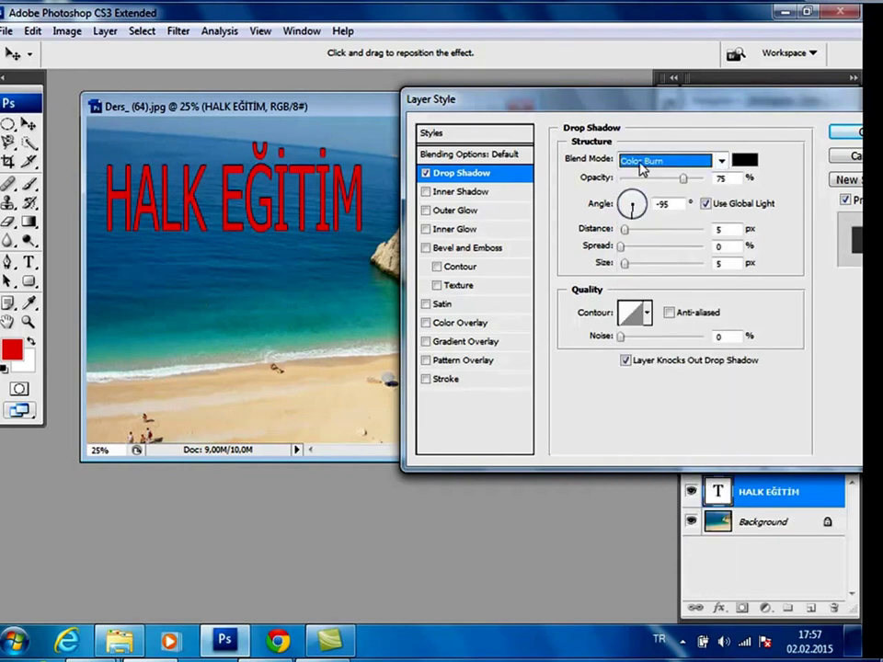
left_click(642, 164)
left_click(647, 260)
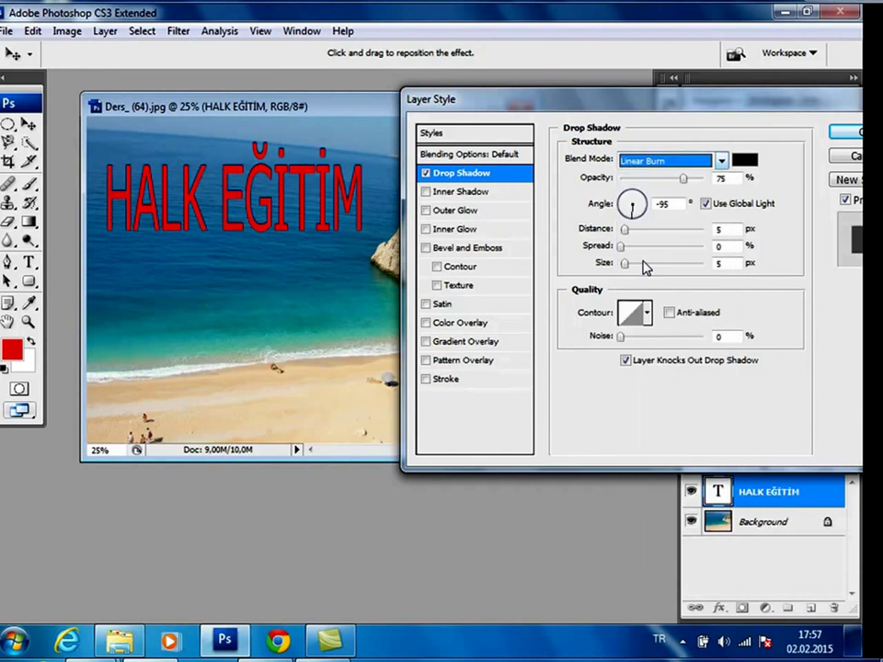
left_click(636, 160)
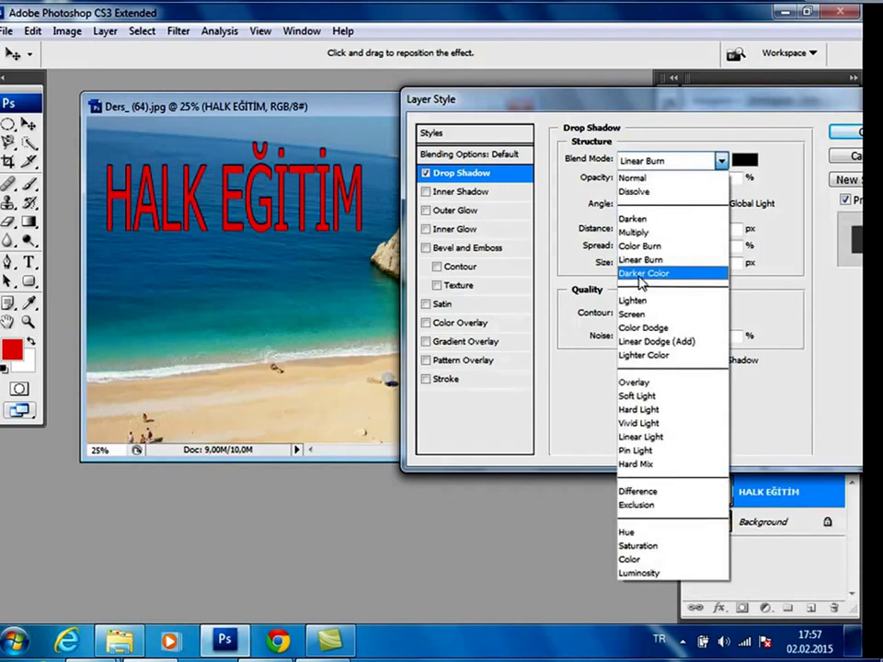
left_click(642, 276)
left_click(641, 163)
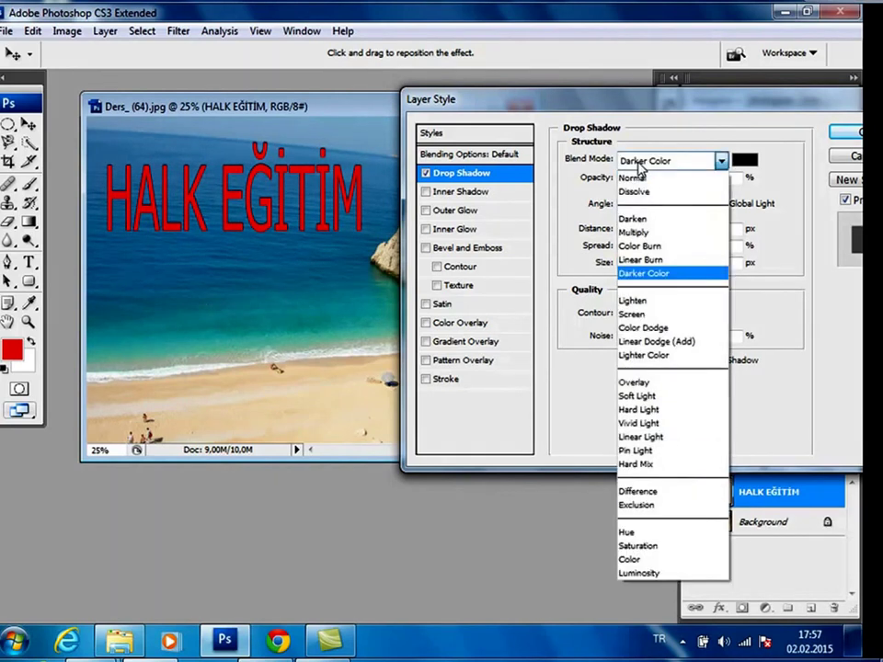
left_click(642, 232)
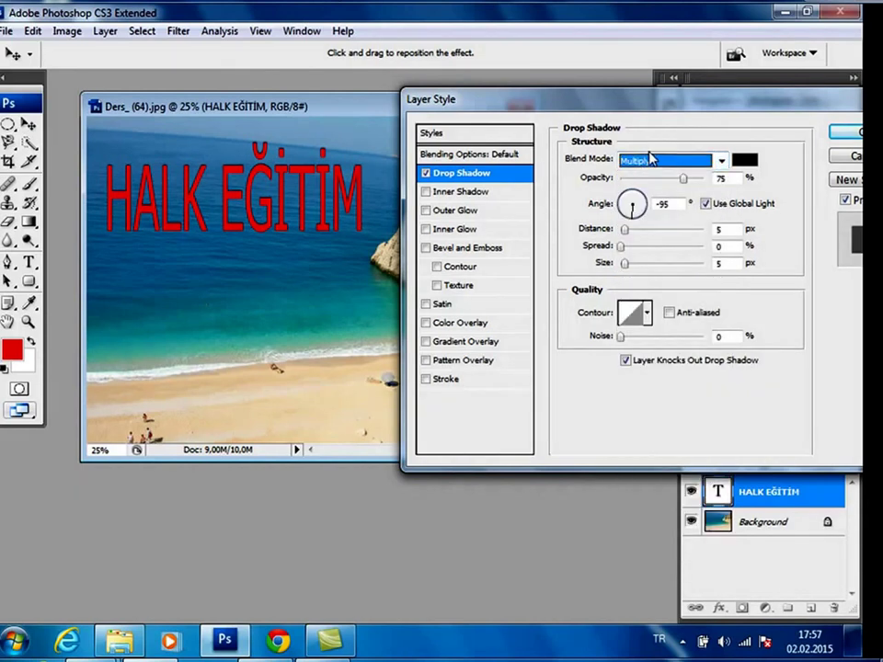
Adjust the drop shadow to distance 12 px, spread 0% and size 51 px
left_click_drag(626, 104, 617, 108)
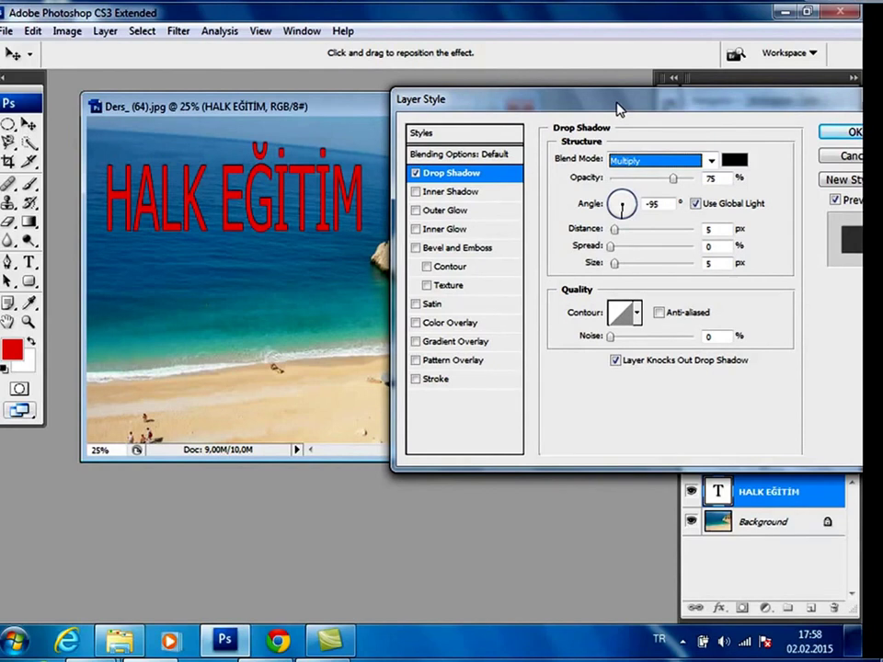
left_click_drag(615, 230, 621, 236)
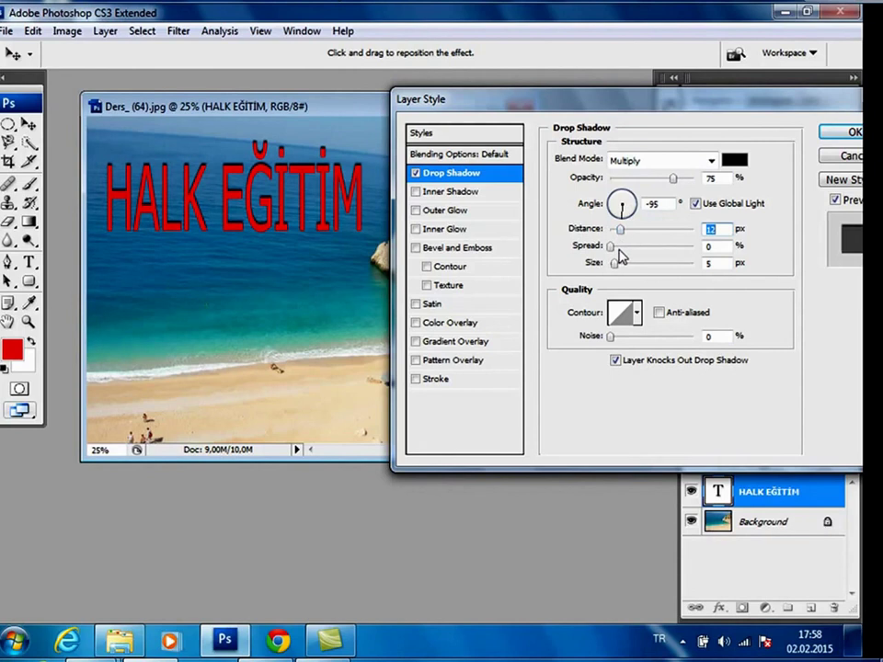
left_click_drag(610, 249, 623, 254)
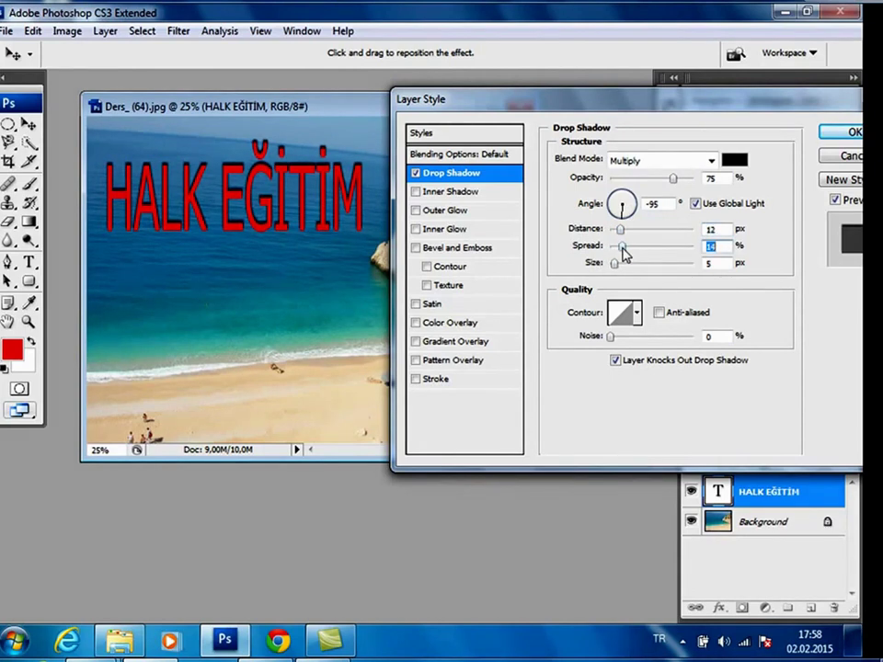
mouse_move(614, 264)
left_mouse_down()
mouse_move(641, 271)
mouse_move(633, 272)
left_mouse_up()
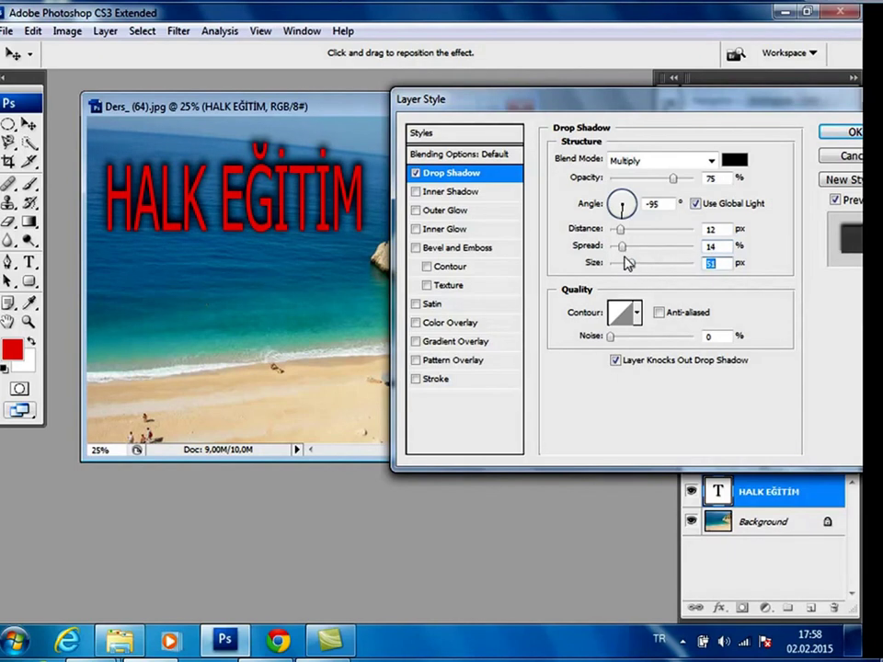
mouse_move(622, 246)
left_mouse_down()
mouse_move(608, 245)
mouse_move(664, 229)
left_mouse_up()
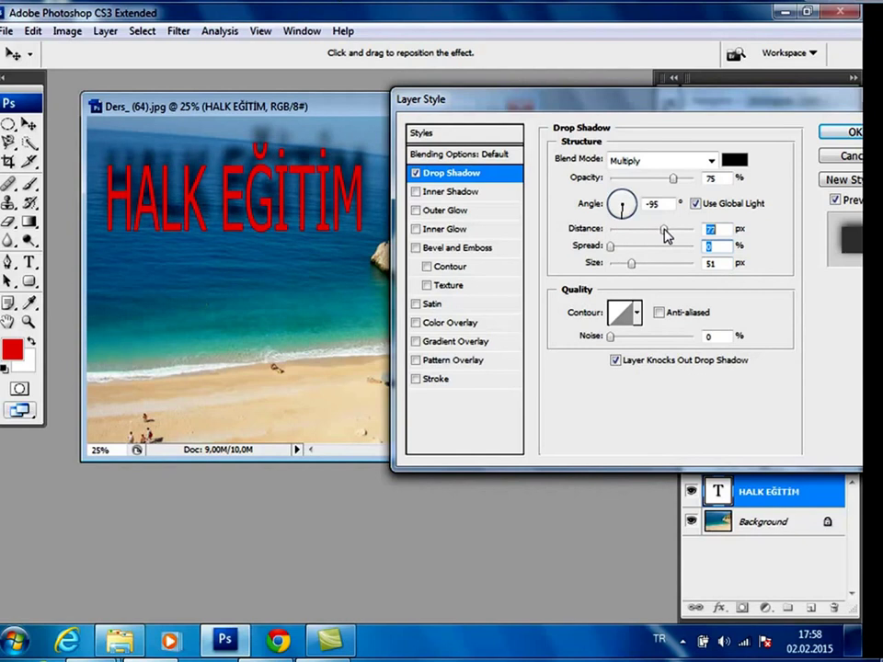
left_click_drag(664, 232, 633, 236)
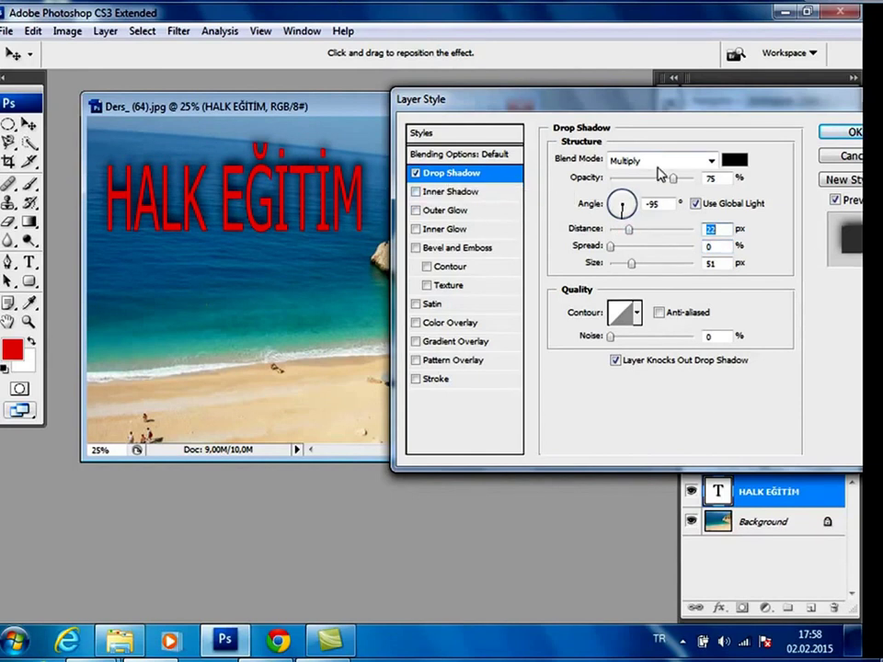
Replace the drop shadow with an Inner Shadow of distance 5 px and size 16 px
left_click(416, 172)
left_click(416, 192)
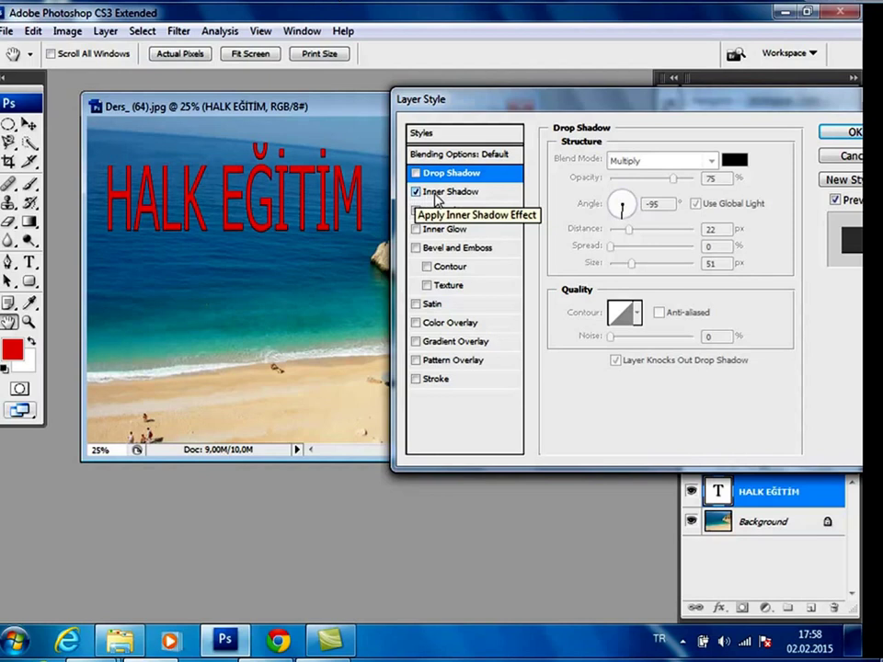
left_click(436, 195)
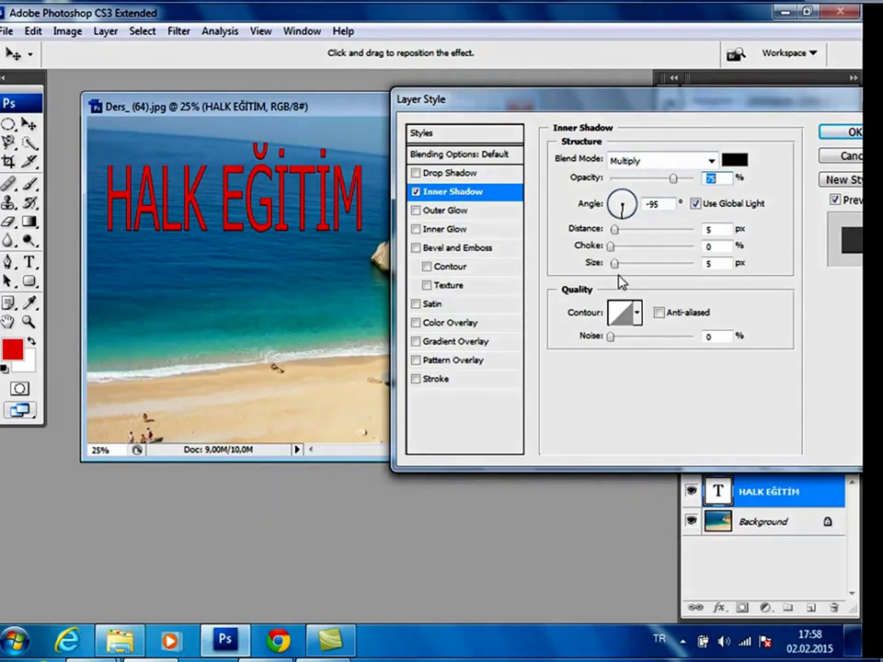
mouse_move(615, 264)
left_mouse_down()
mouse_move(637, 264)
mouse_move(610, 264)
mouse_move(631, 265)
mouse_move(622, 266)
left_mouse_up()
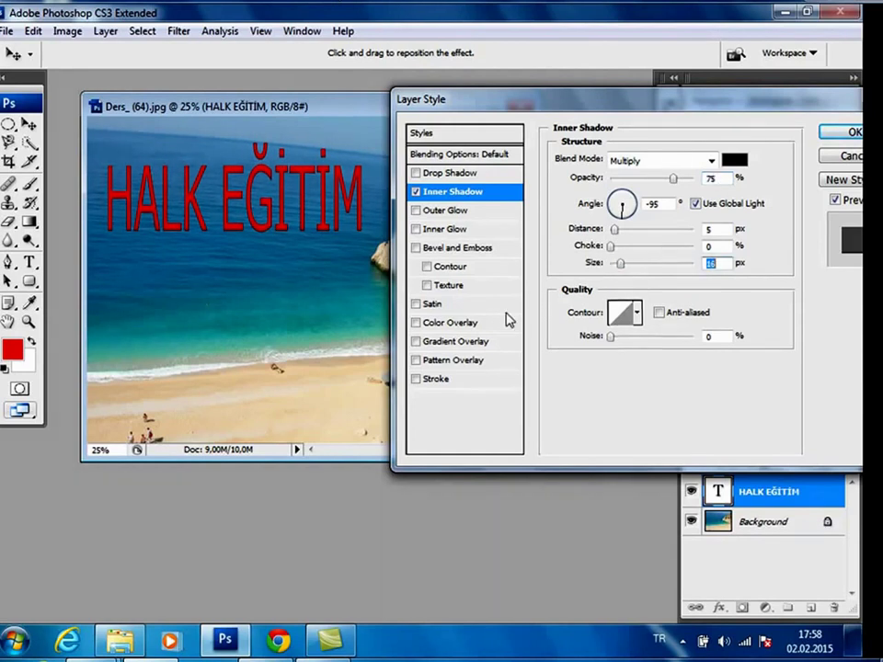
Try several contour presets on the inner shadow, ending with the sixth shape
left_click(637, 313)
left_click(596, 352)
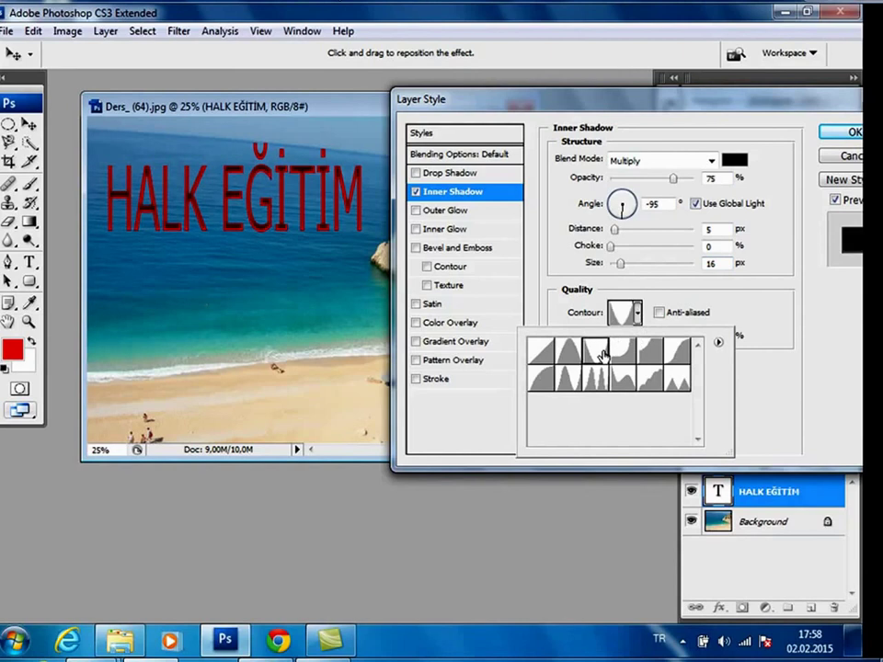
left_click(631, 355)
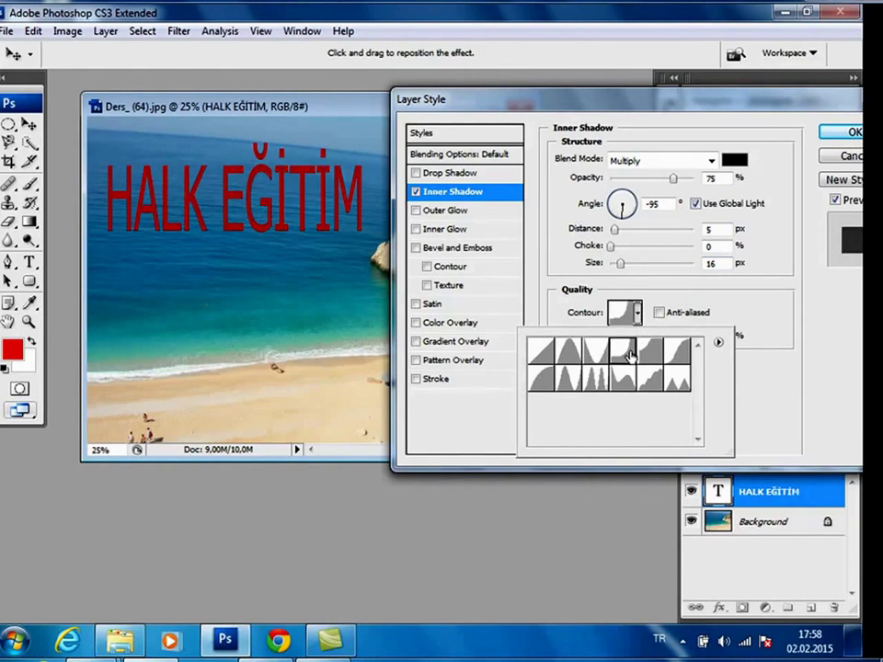
left_click(650, 351)
left_click(672, 353)
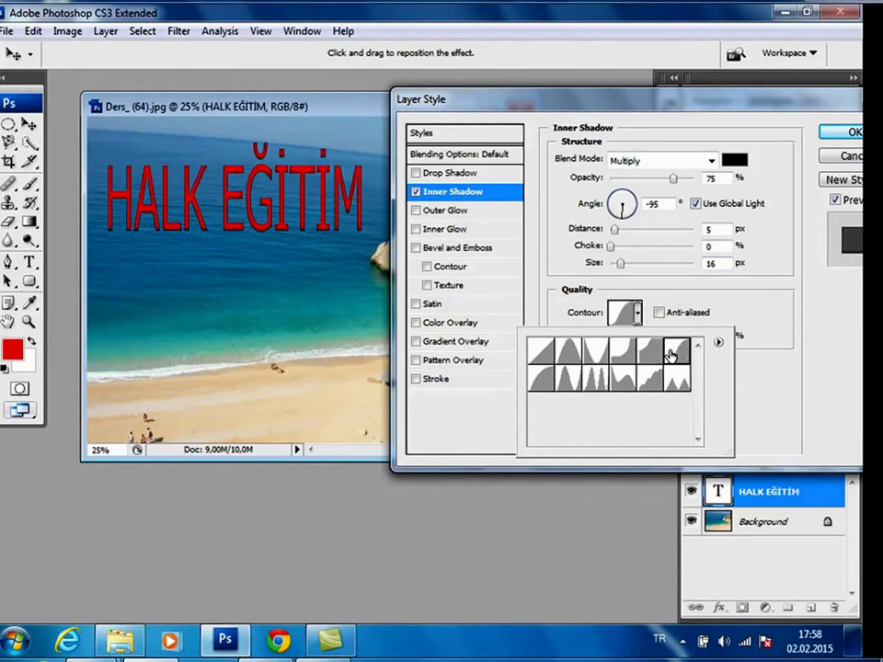
Swap the inner shadow for an Outer Glow (spread 18%, size 49 px), then replace it with Inner Glow
left_click(416, 192)
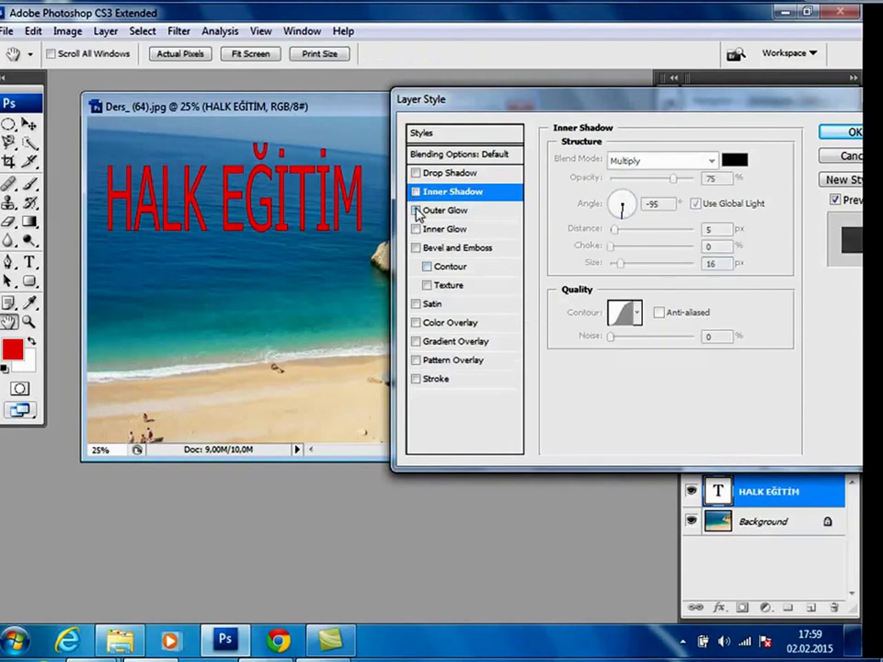
left_click(416, 210)
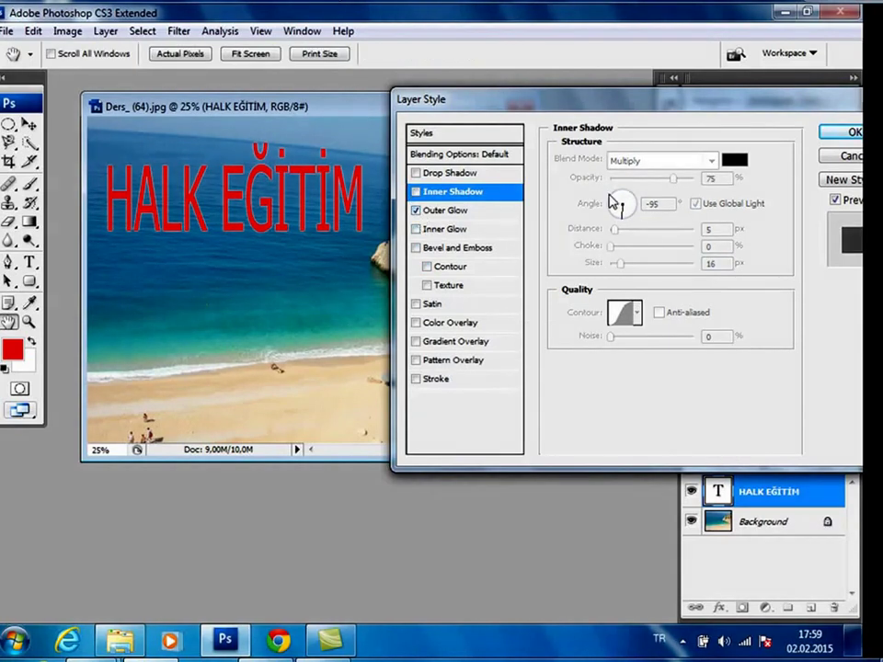
left_click(449, 212)
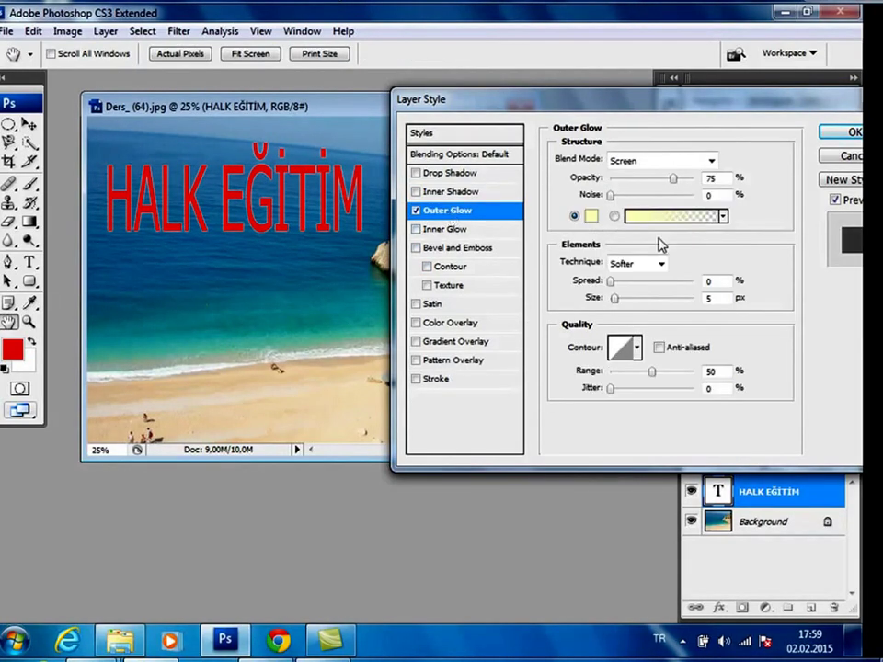
mouse_move(614, 298)
left_mouse_down()
mouse_move(625, 300)
mouse_move(626, 284)
left_mouse_up()
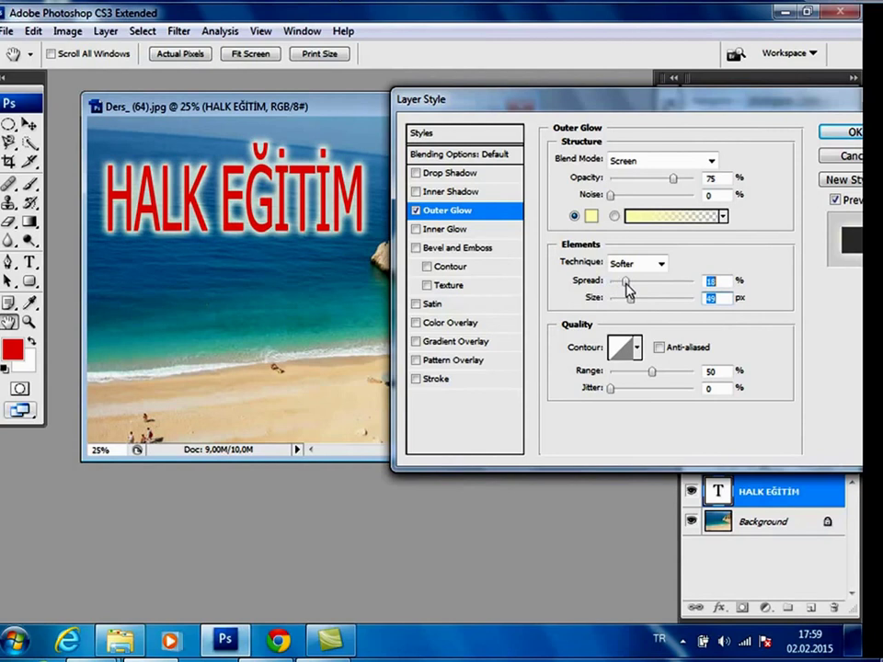
left_click(626, 285)
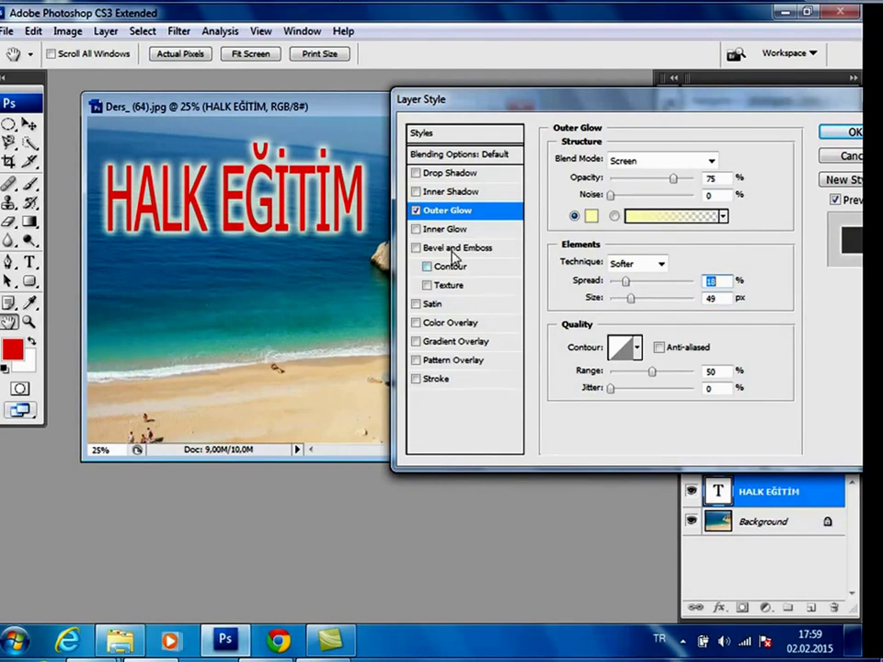
left_click(416, 211)
left_click(416, 230)
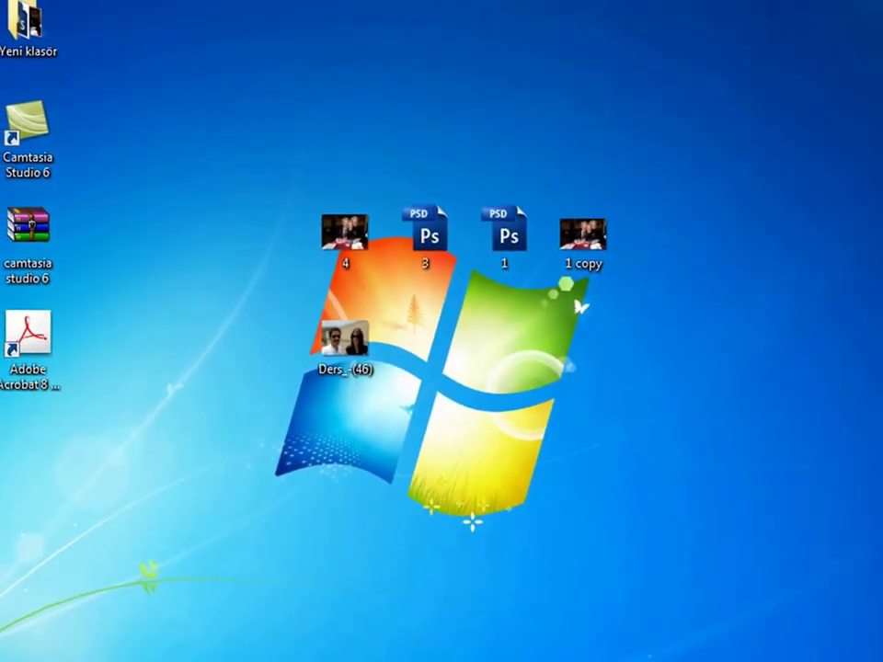
key("super")
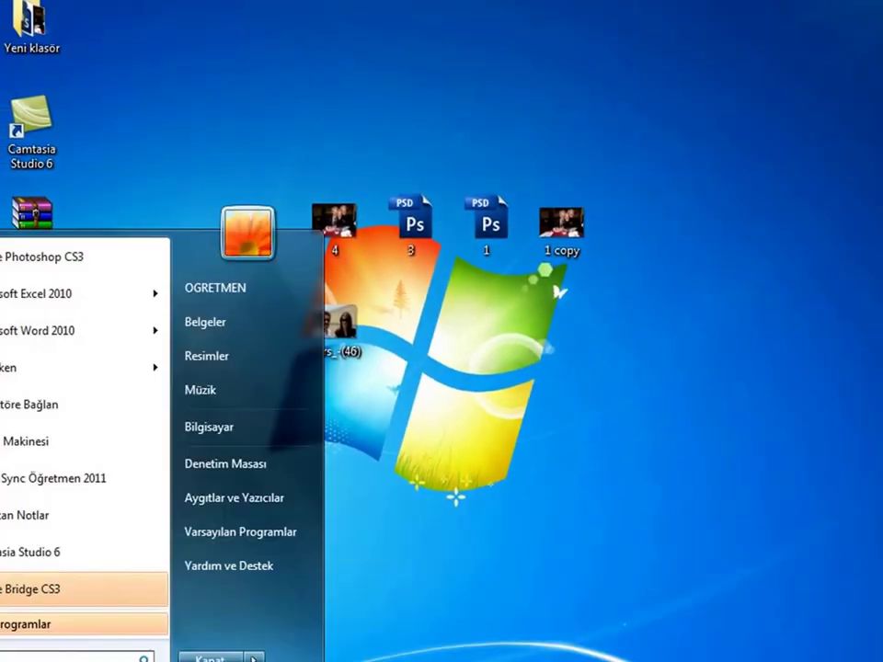
left_click(16, 623)
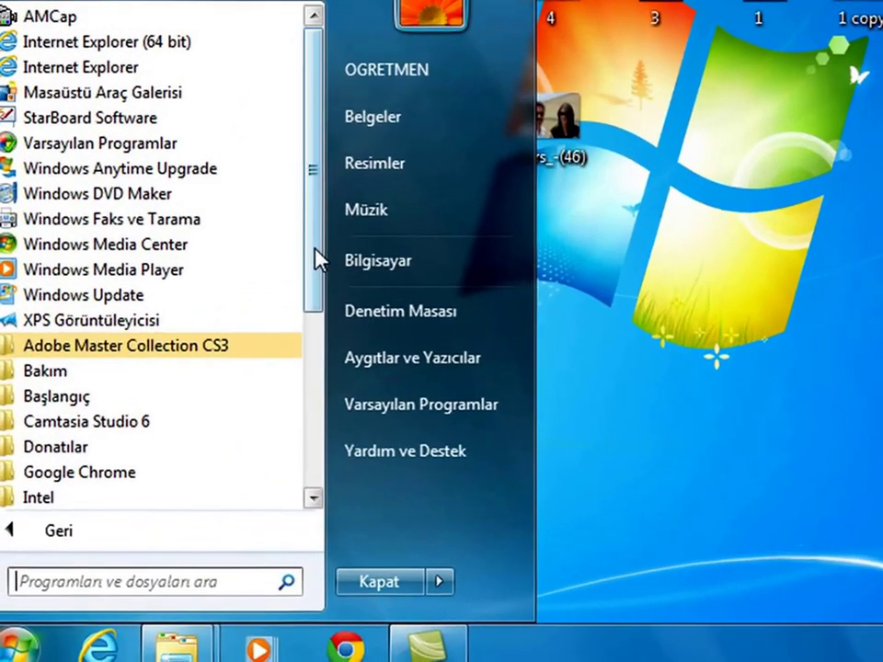
scroll(211, 414, "down", 2)
left_click(177, 221)
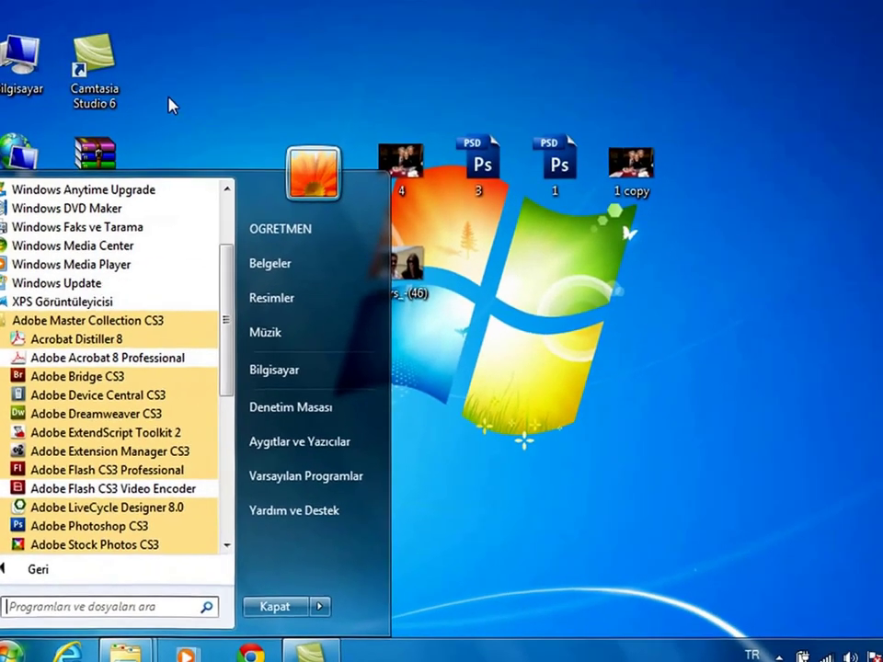
left_click(169, 106)
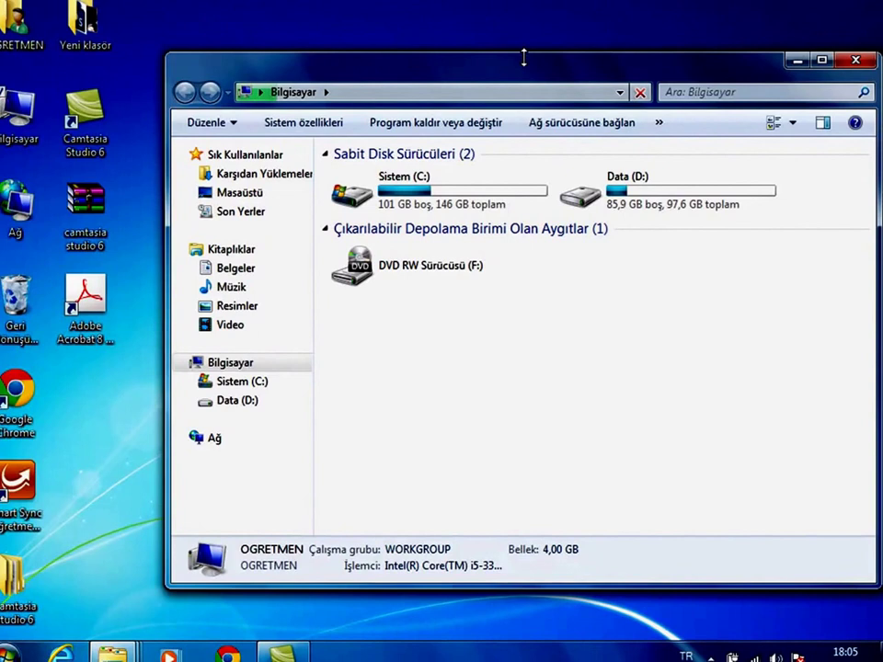
Reposition the Computer window and open DVD drive F: to list its seven items
mouse_move(525, 69)
left_mouse_down()
mouse_move(427, 40)
mouse_move(601, 30)
mouse_move(537, 16)
left_mouse_up()
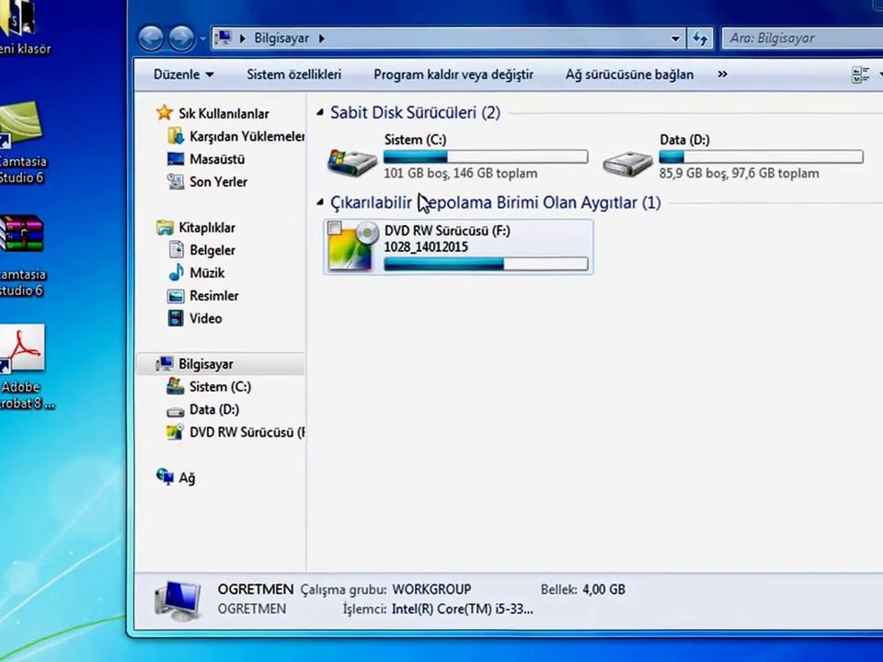
left_click(589, 290)
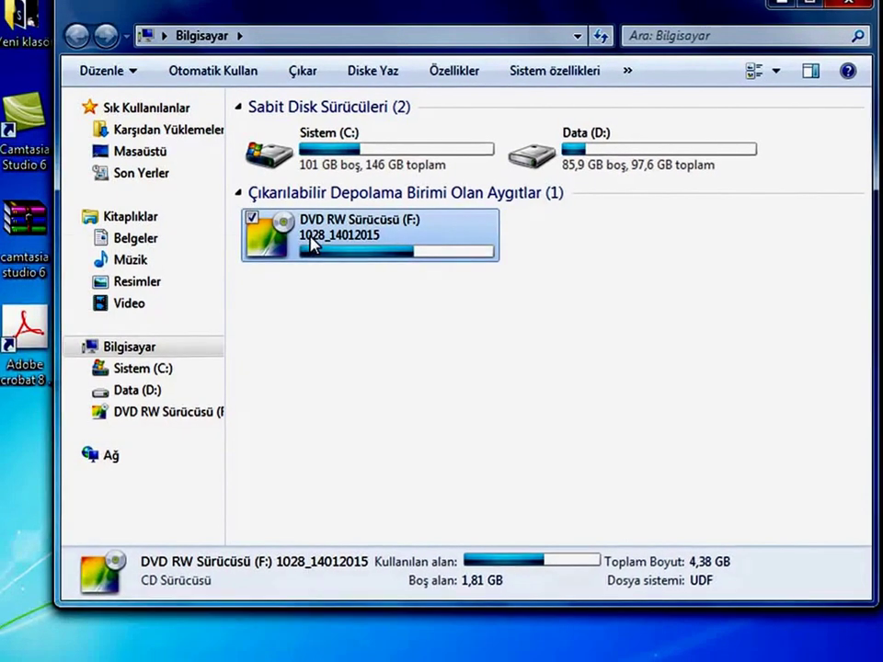
right_click(311, 244)
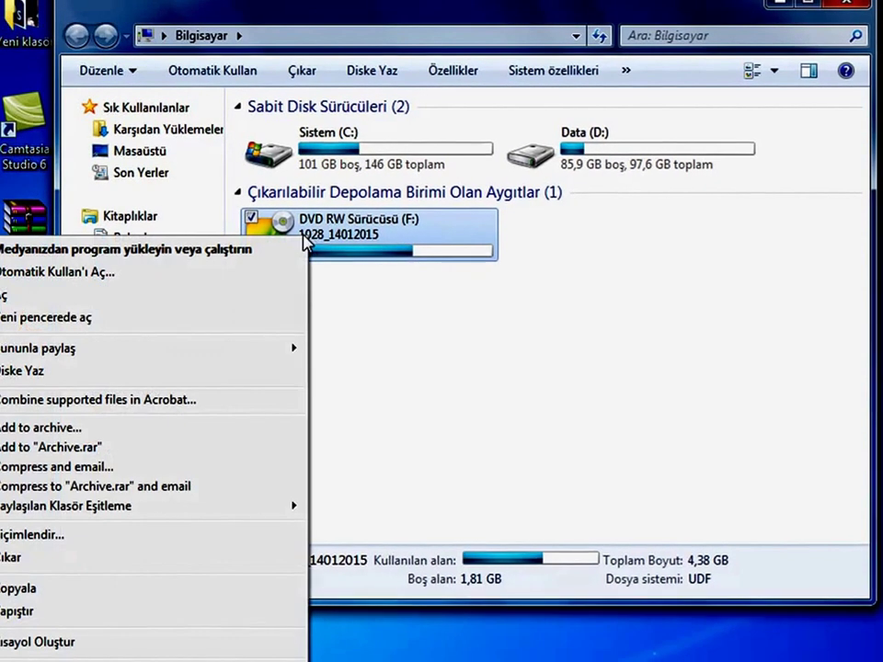
left_click(26, 294)
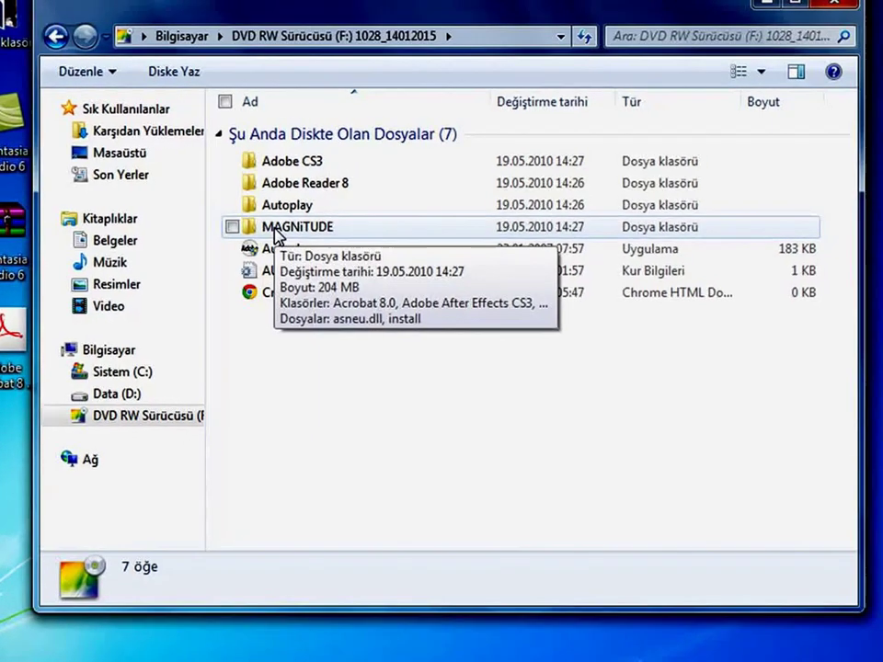
Copy the Dreamweaver program from the DVD's MAGNiTUDE > Adobe Dreamweaver CS3 folder
double_click(275, 230)
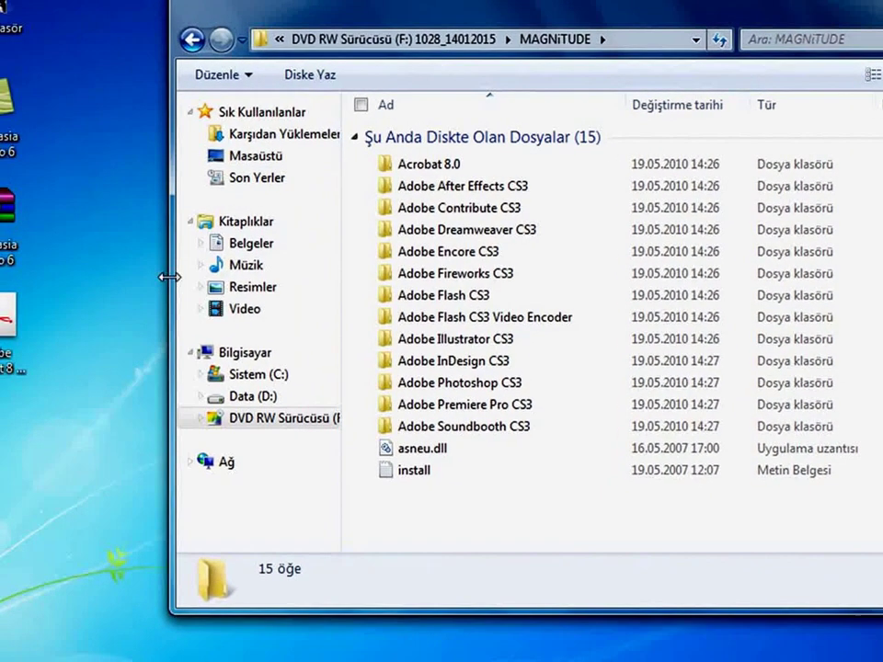
left_click_drag(170, 277, 343, 285)
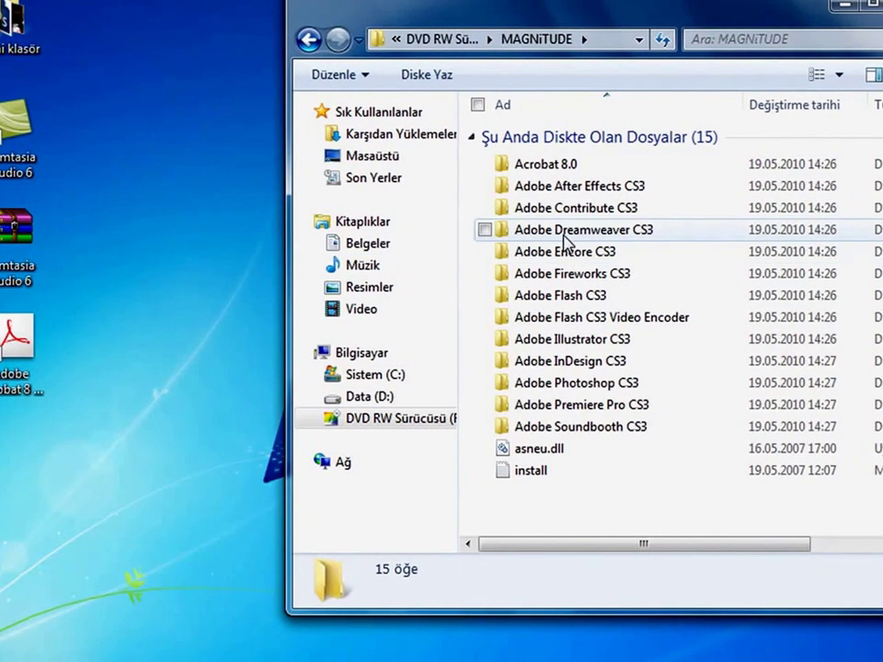
double_click(564, 235)
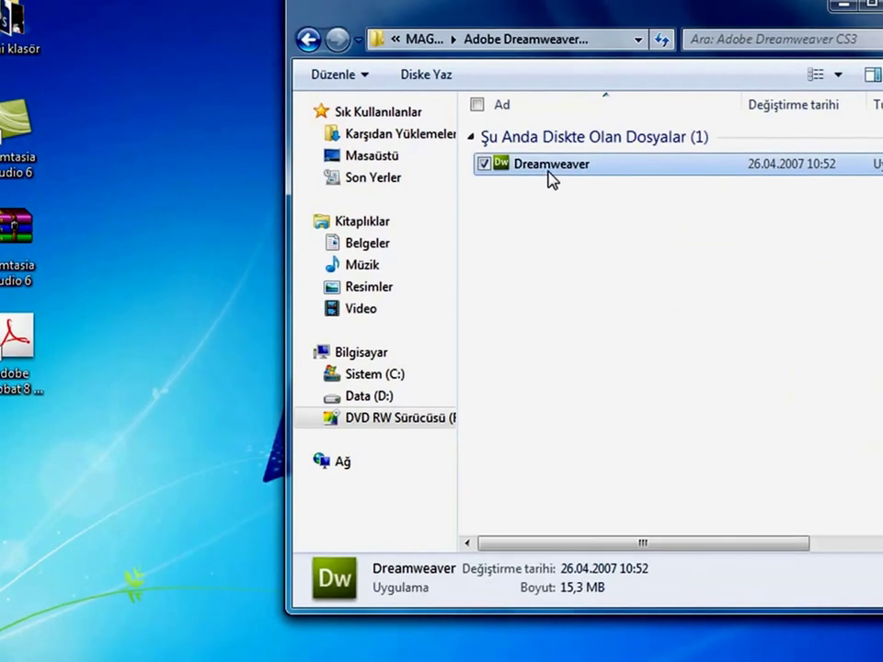
right_click(541, 167)
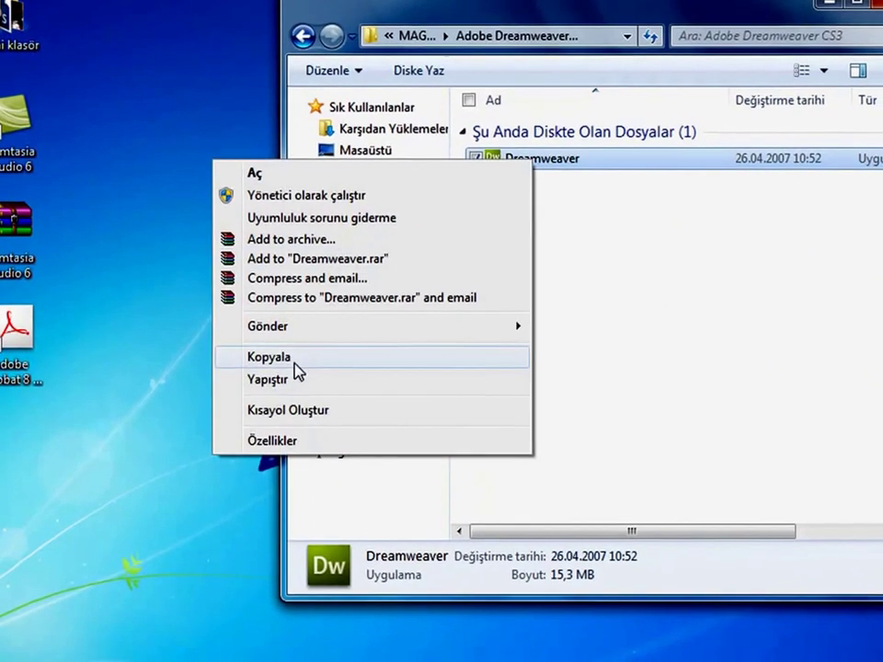
left_click(294, 361)
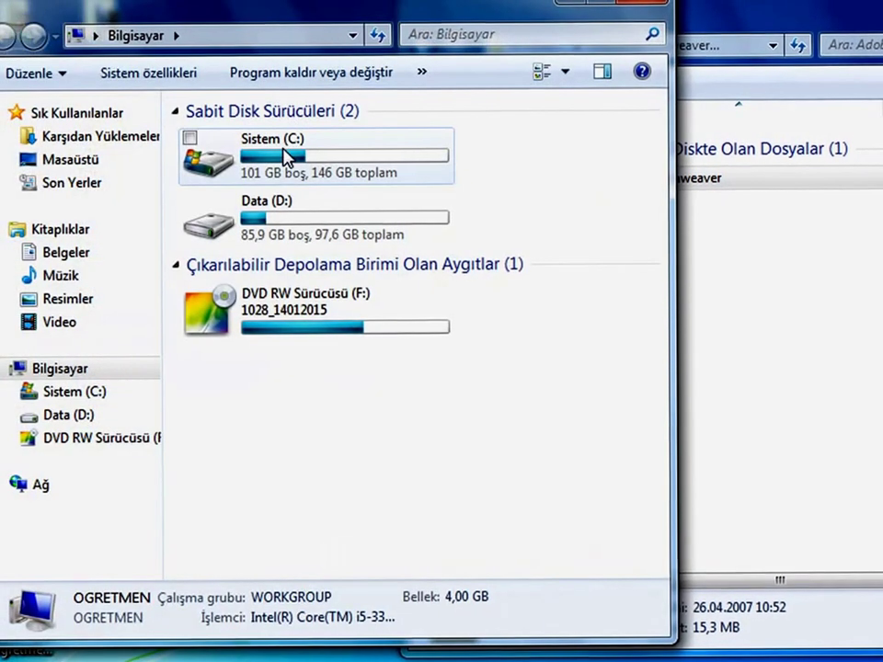
Go to Sistem (C:) > Program Dosyaları (x86) > Adobe > Adobe Dreamweaver CS3
double_click(285, 157)
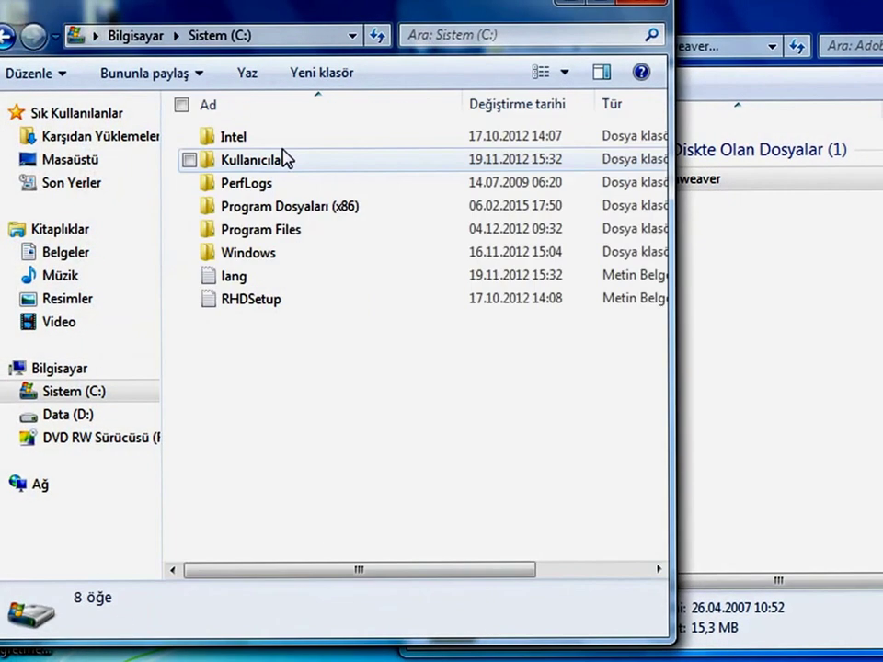
double_click(287, 212)
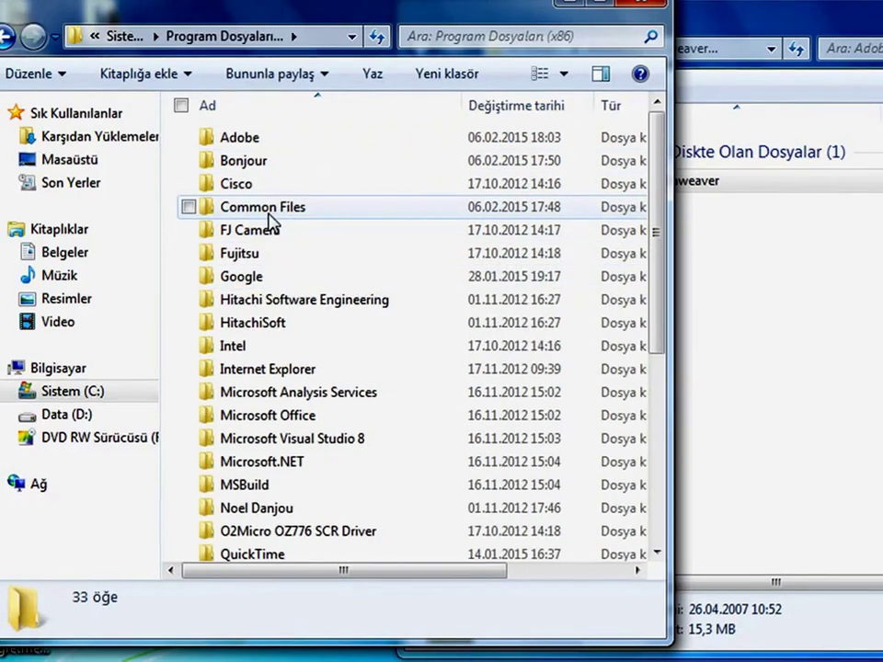
double_click(241, 138)
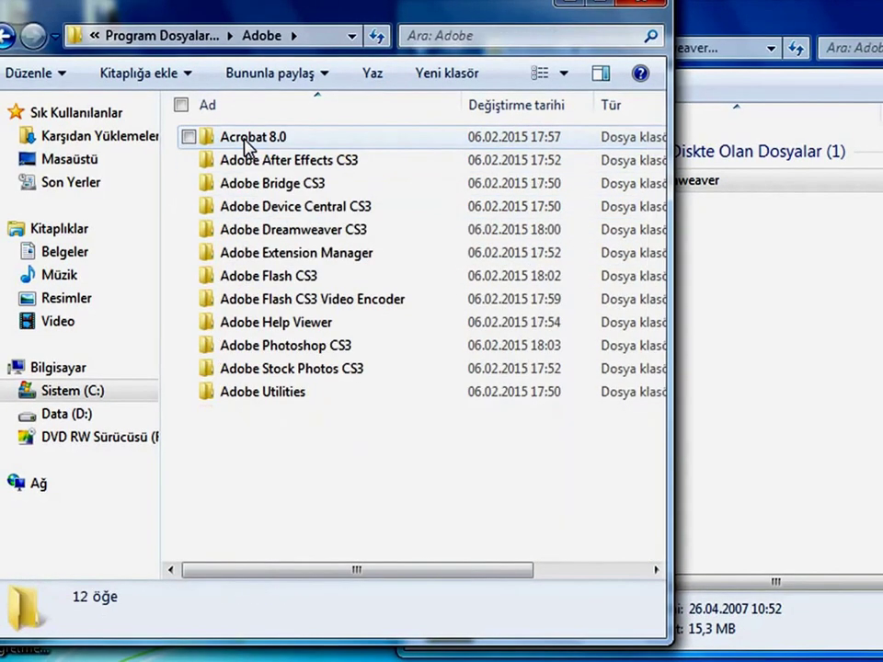
double_click(282, 237)
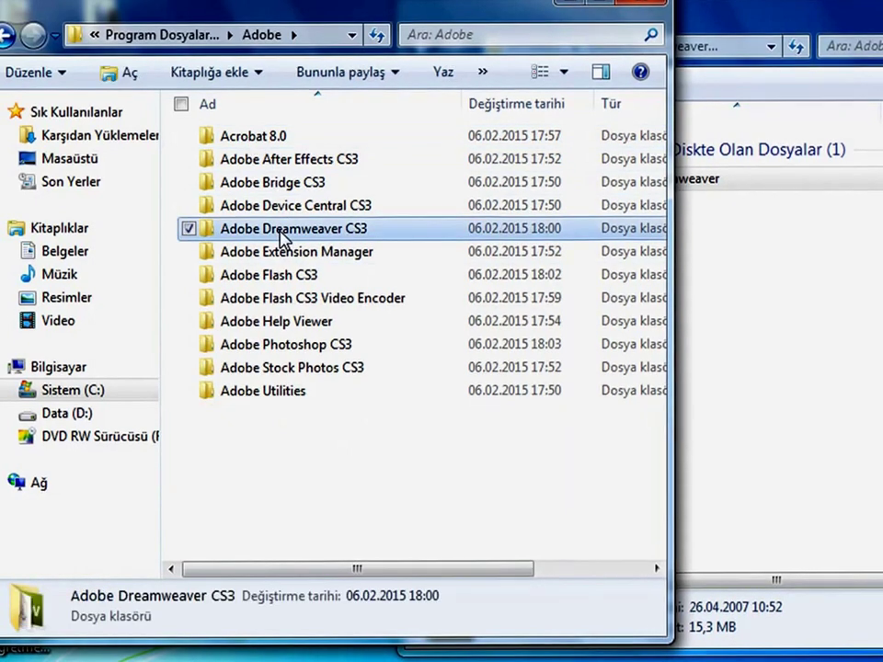
scroll(418, 374, "down", 5)
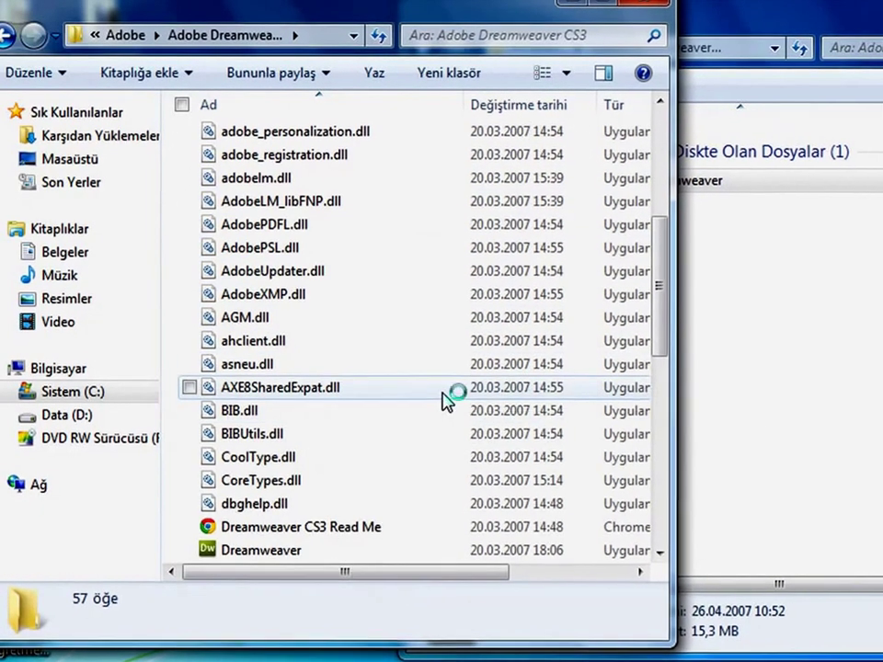
Paste the patched Dreamweaver over the original with admin permission, and return the DVD window to MAGNiTUDE
right_click(161, 396)
left_click(257, 545)
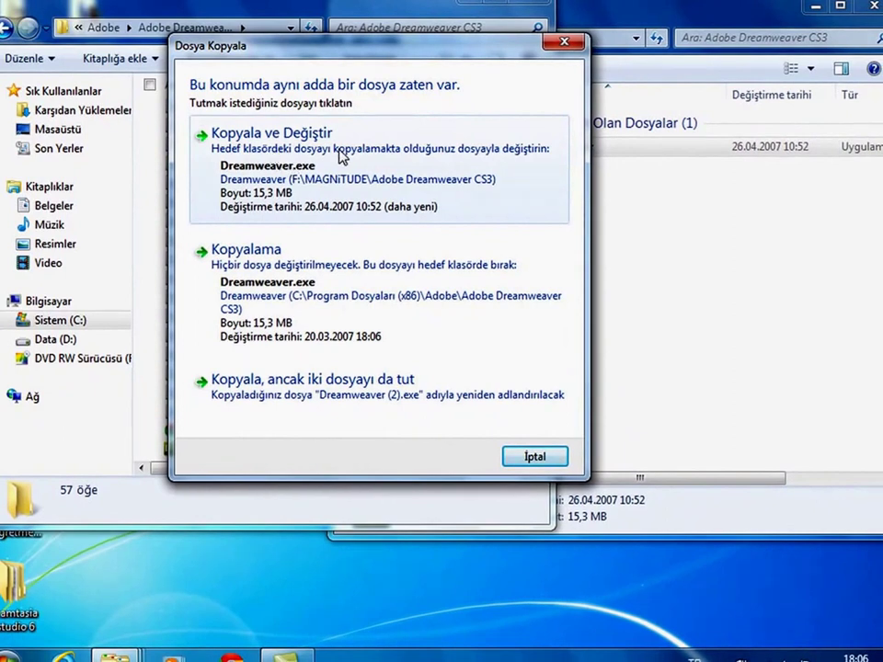
left_click(342, 156)
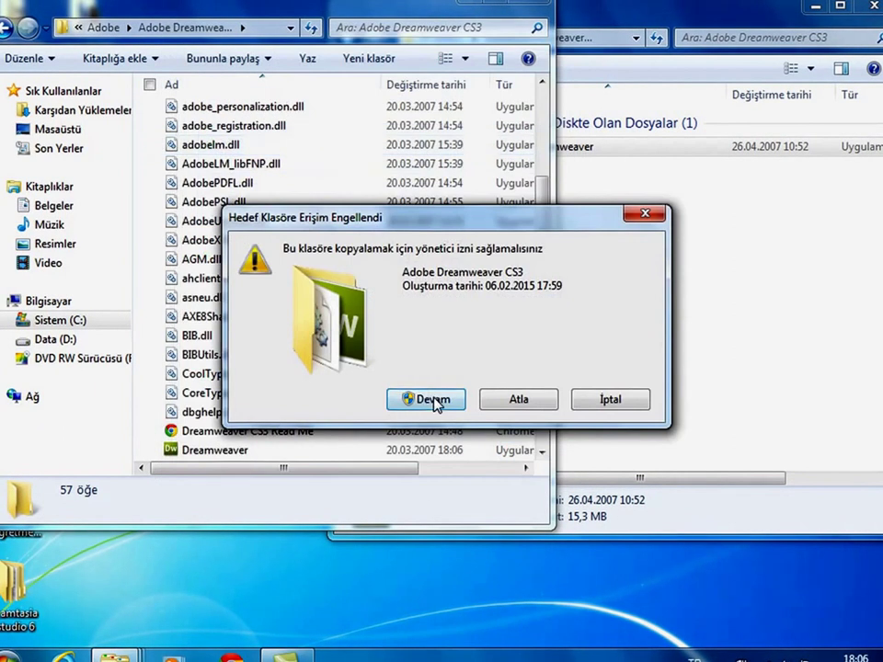
left_click(431, 400)
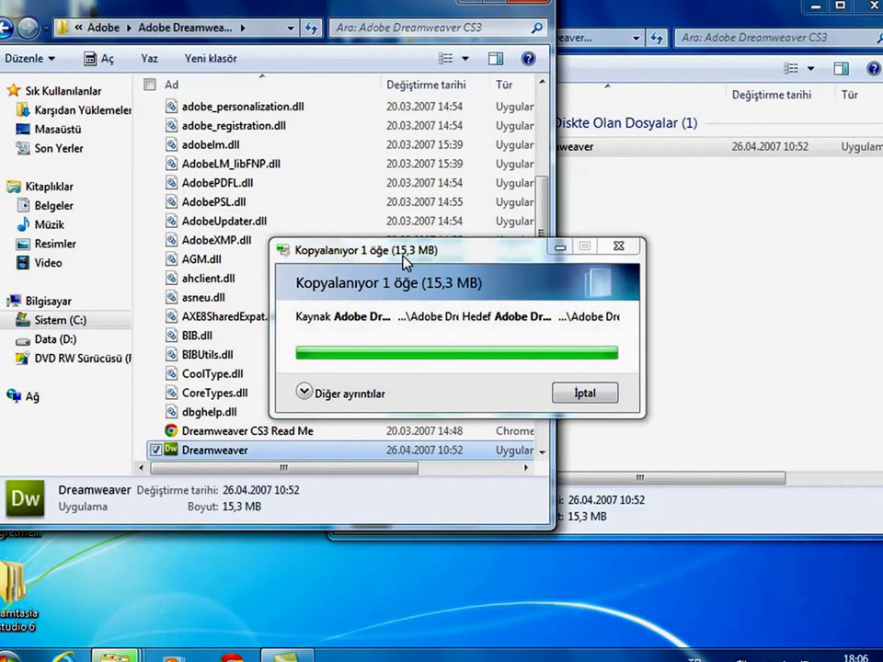
left_click(602, 22)
left_click(354, 40)
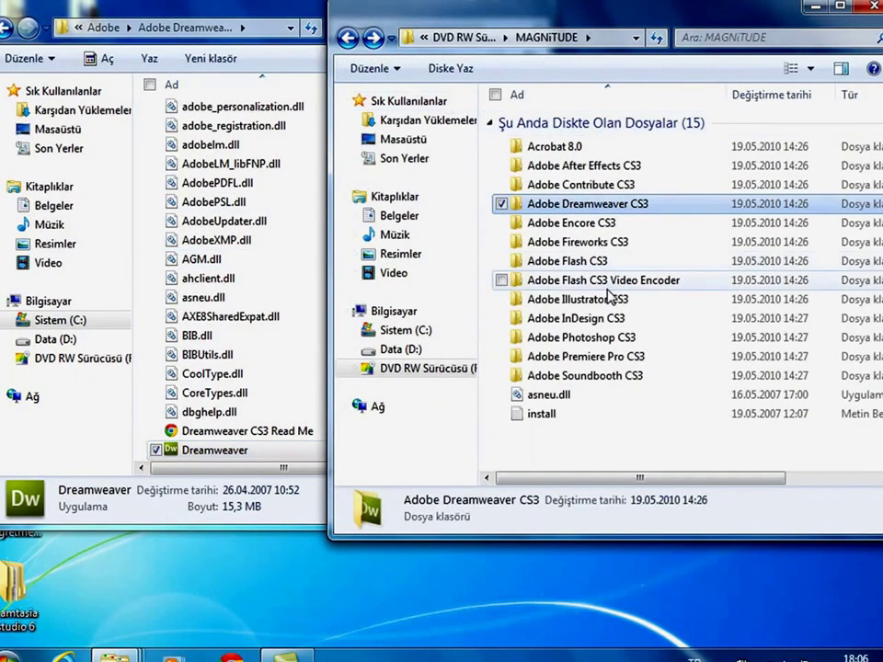
Copy the patched Flash program from the DVD's Adobe Flash CS3 folder
double_click(564, 262)
right_click(526, 149)
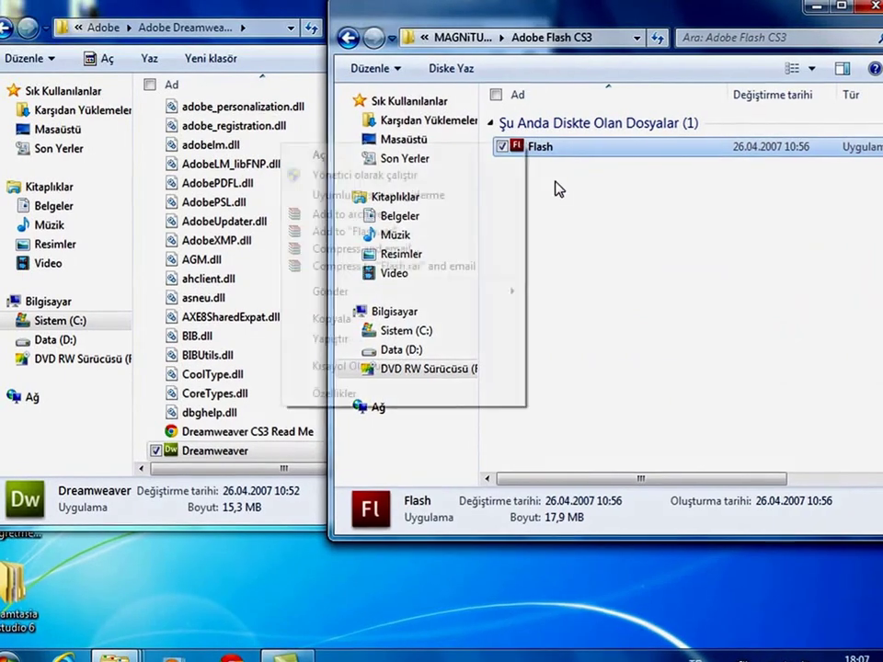
left_click(343, 317)
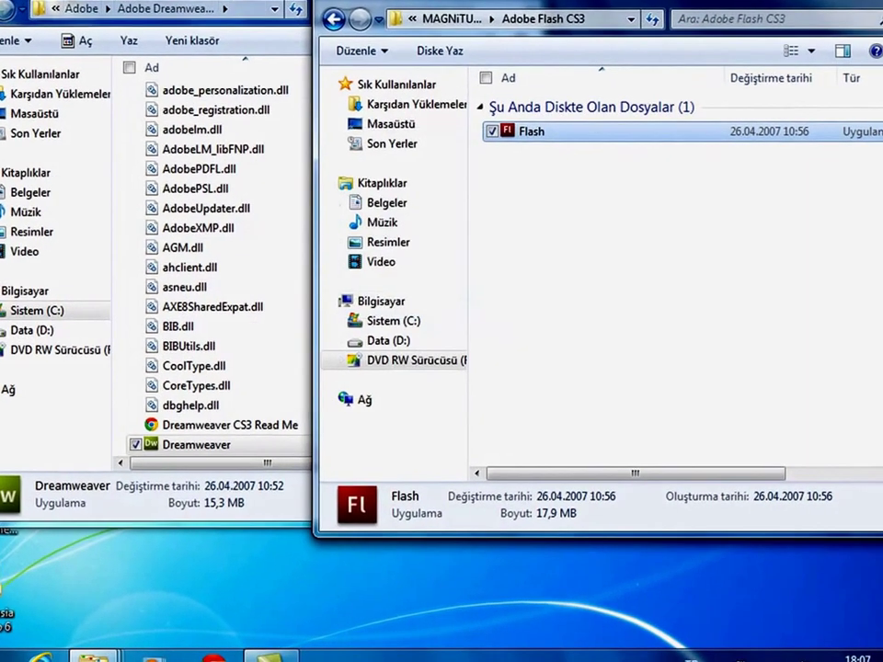
Paste it into the installed Adobe Flash CS3 folder, replacing the original with admin permission
left_click(89, 15)
double_click(221, 199)
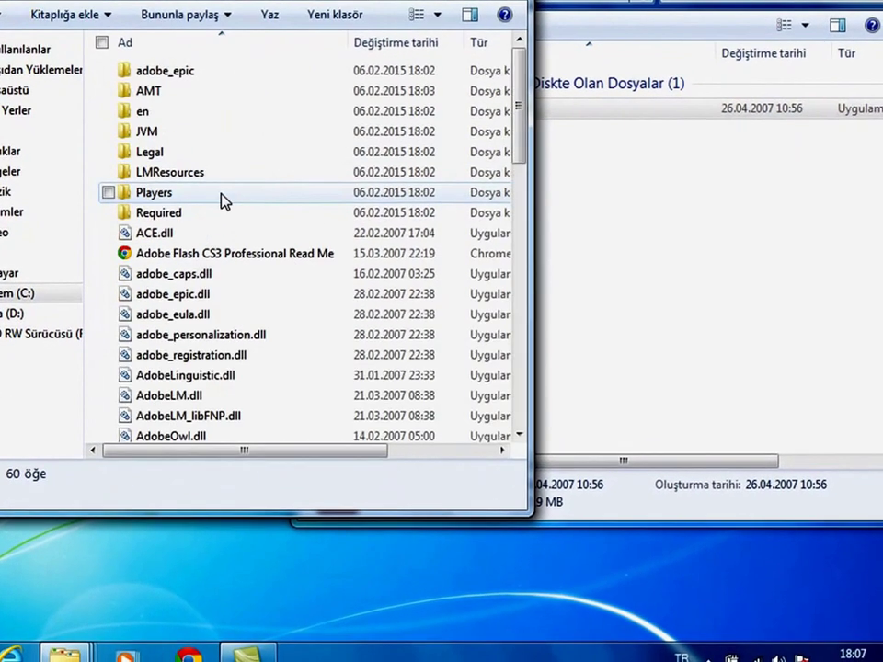
right_click(92, 322)
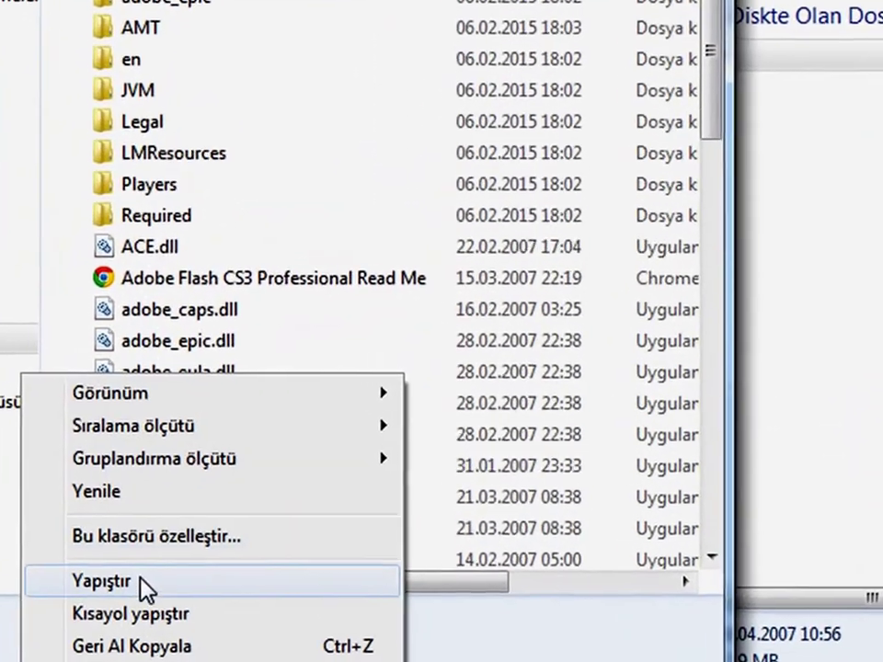
left_click(101, 581)
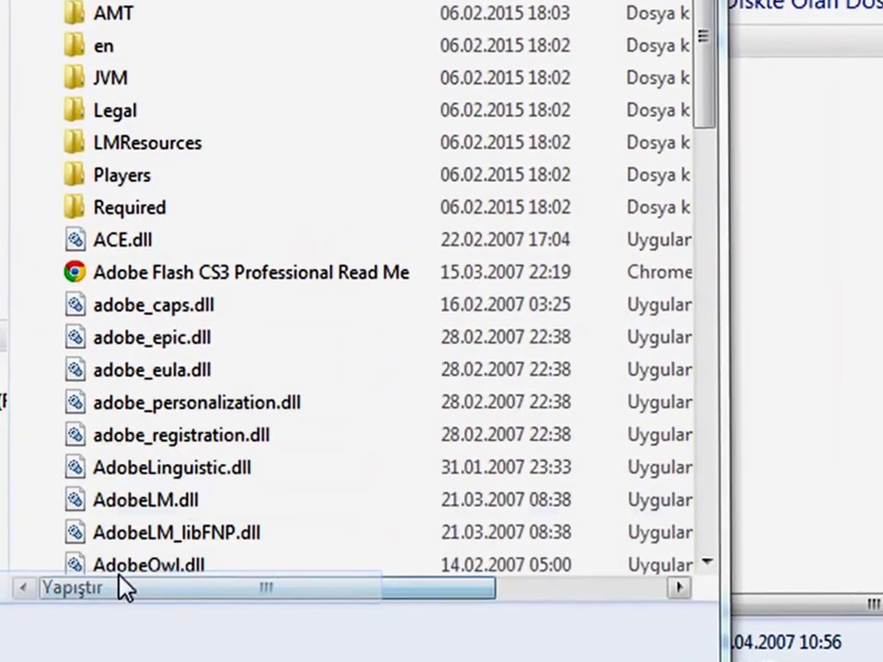
left_click(347, 203)
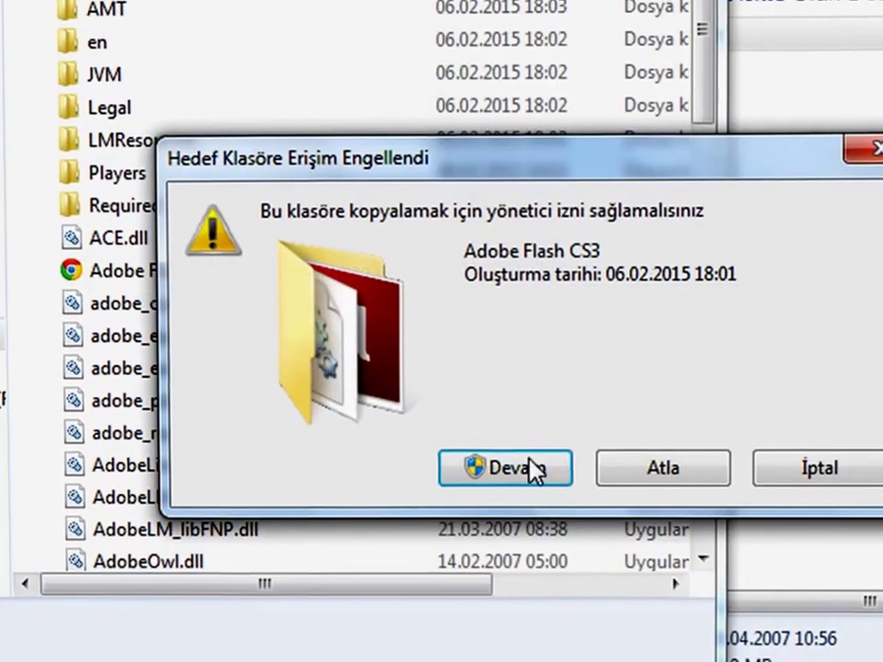
left_click(539, 468)
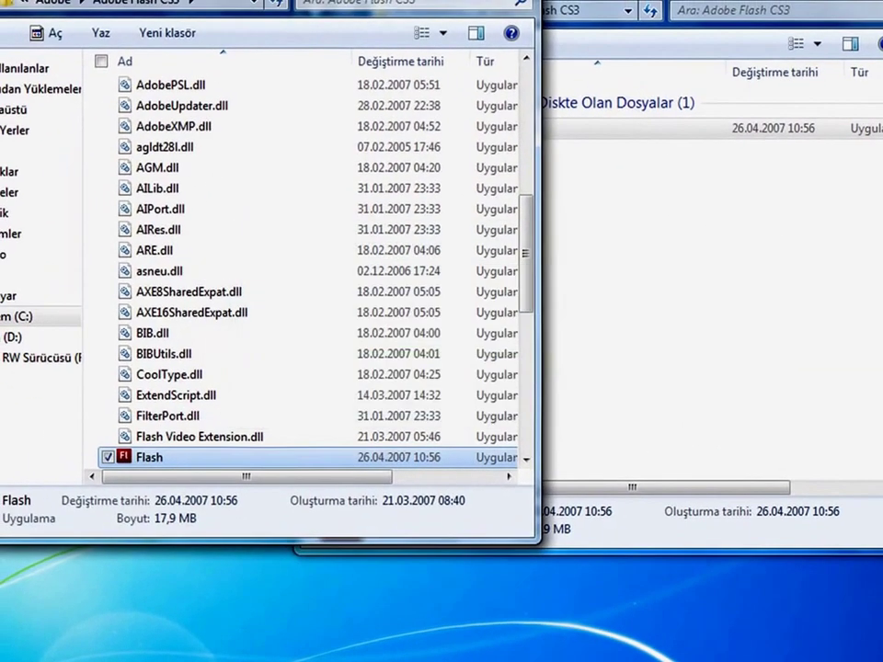
Copy the patched Flash Video Encoder from the DVD's Adobe Flash CS3 Video Encoder folder
left_click(315, 12)
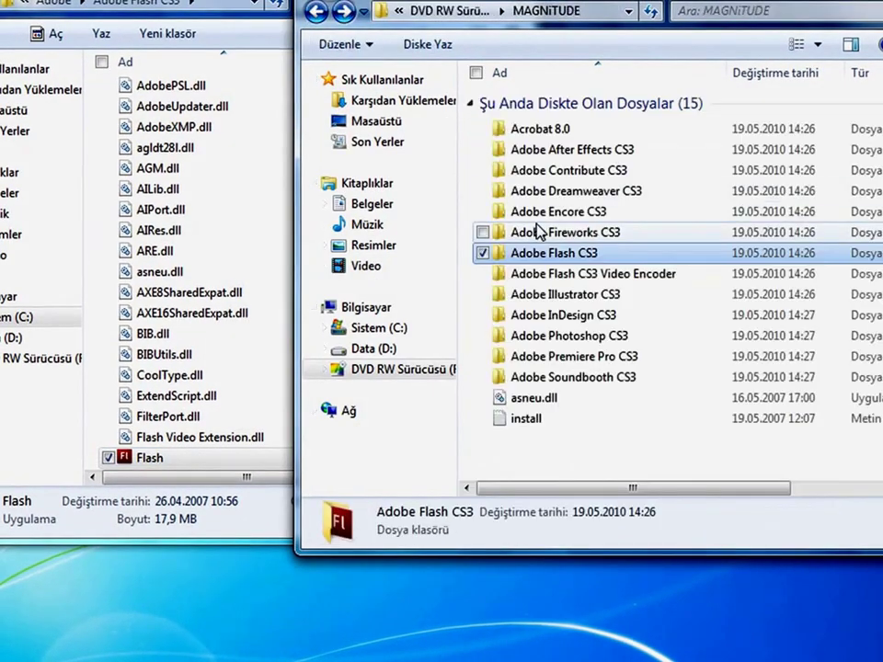
double_click(567, 274)
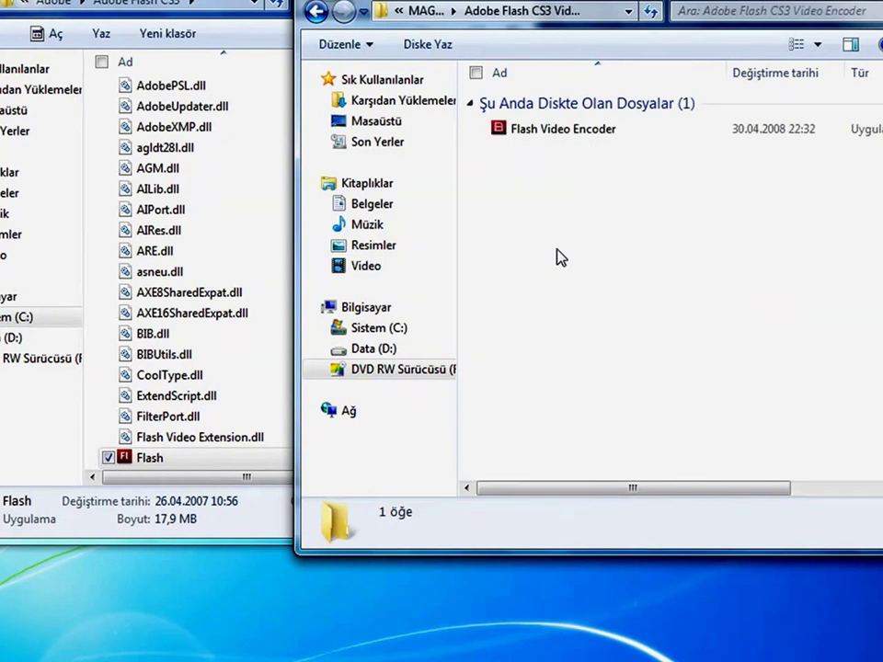
right_click(517, 136)
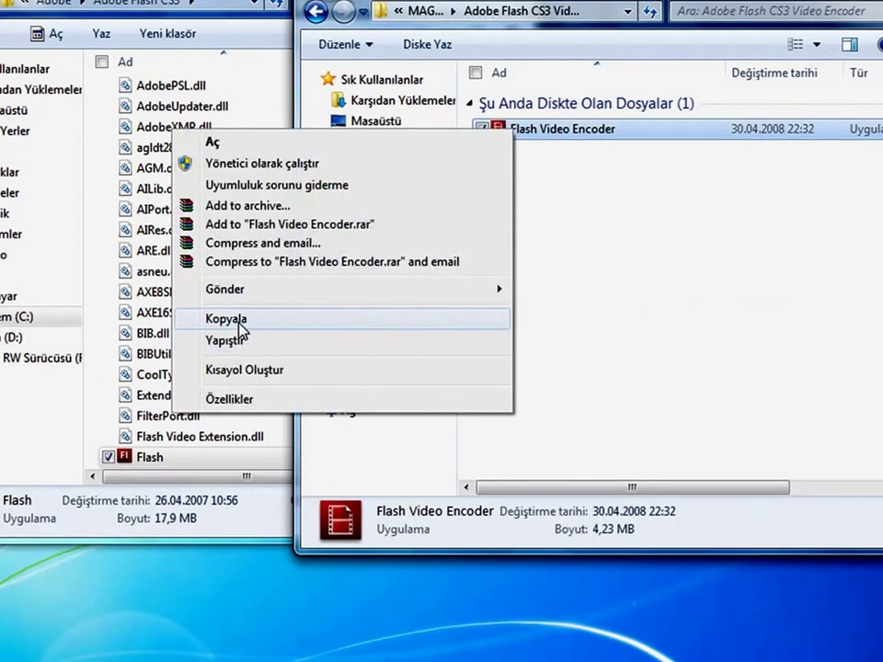
left_click(508, 324)
Replace the installed Flash Video Encoder with the copy and return the DVD window to MAGNiTUDE
left_click(57, 4)
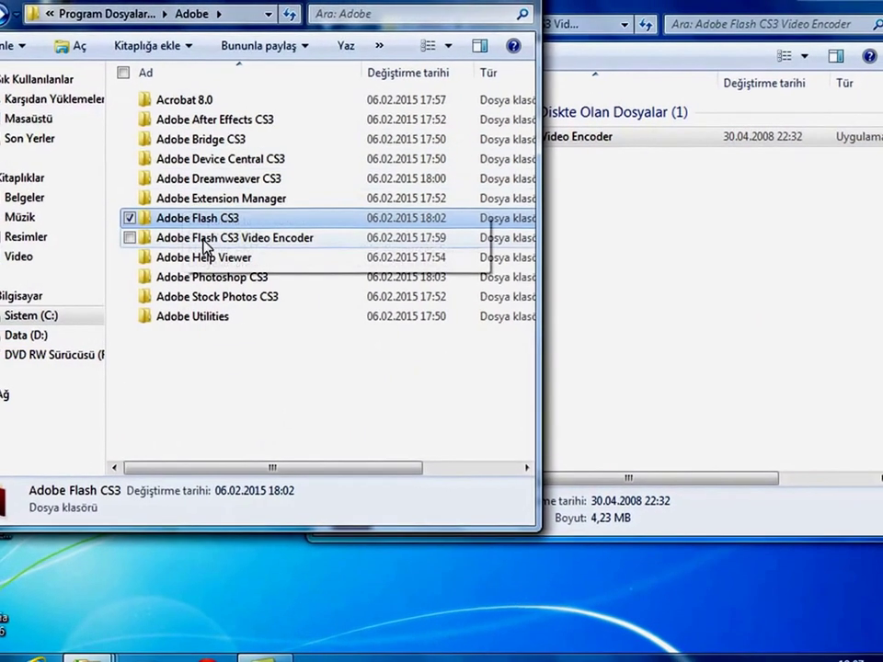
left_click(210, 242)
double_click(211, 242)
right_click(317, 396)
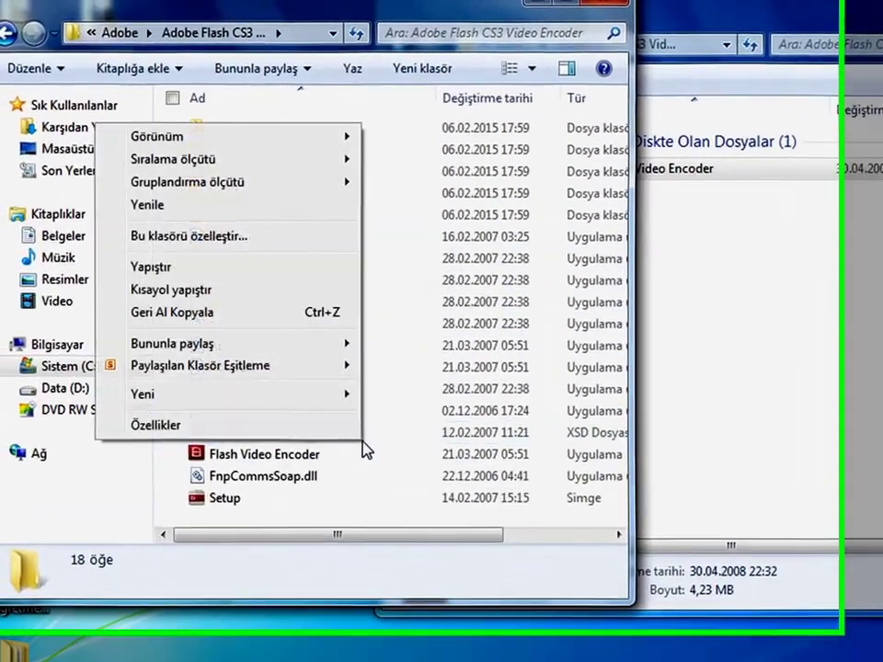
left_click(164, 294)
left_click(499, 335)
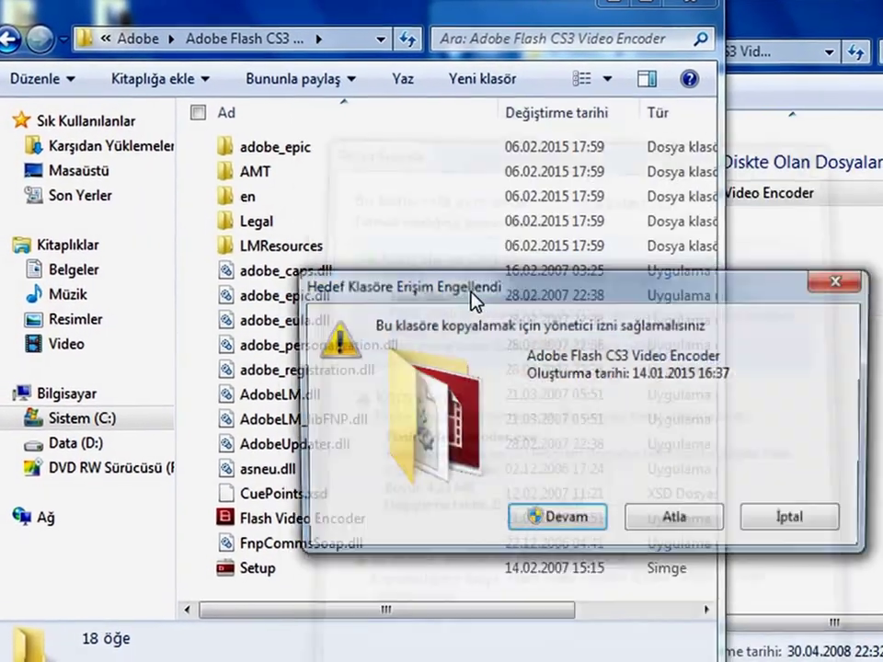
left_click(527, 499)
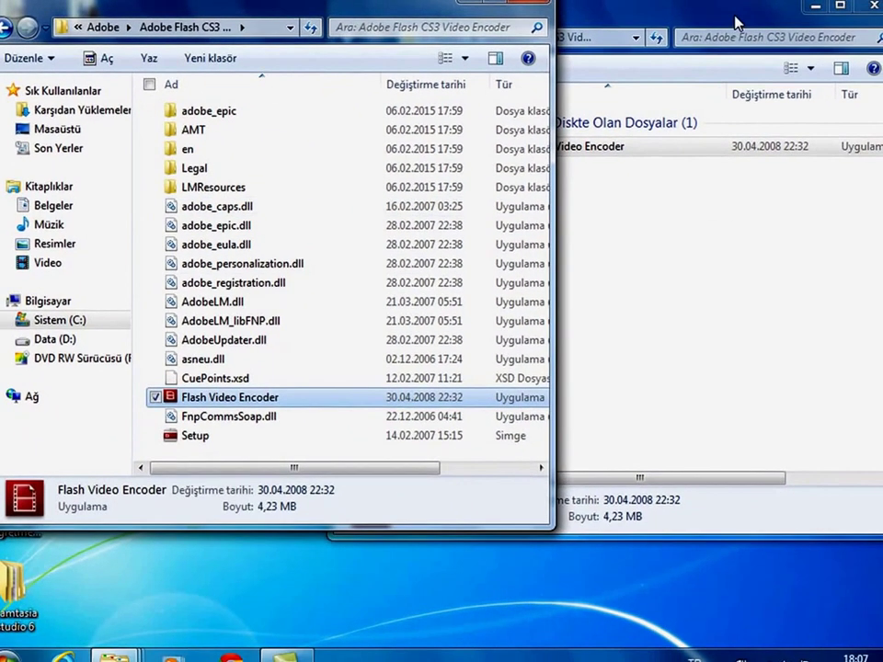
left_click(736, 22)
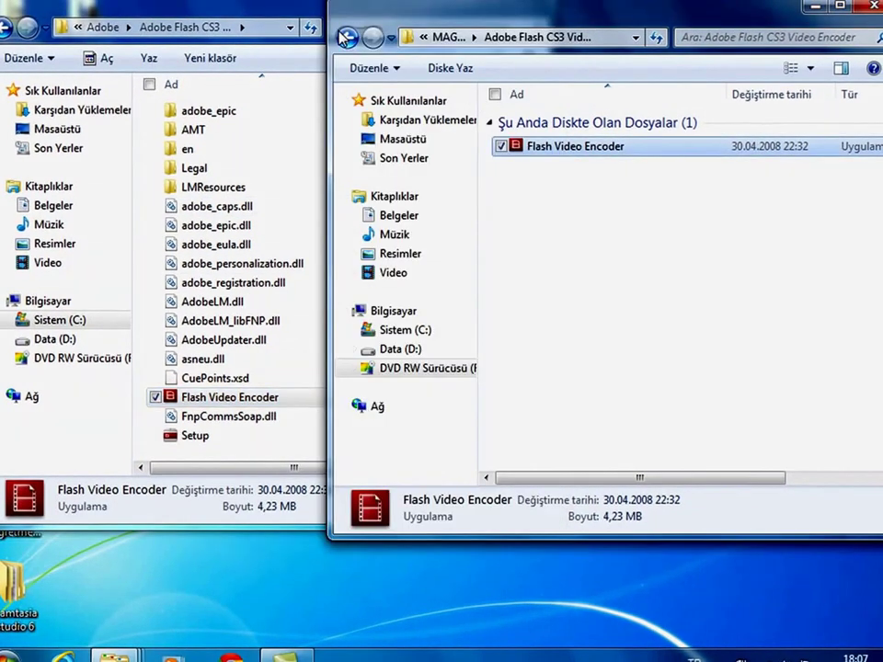
left_click(346, 37)
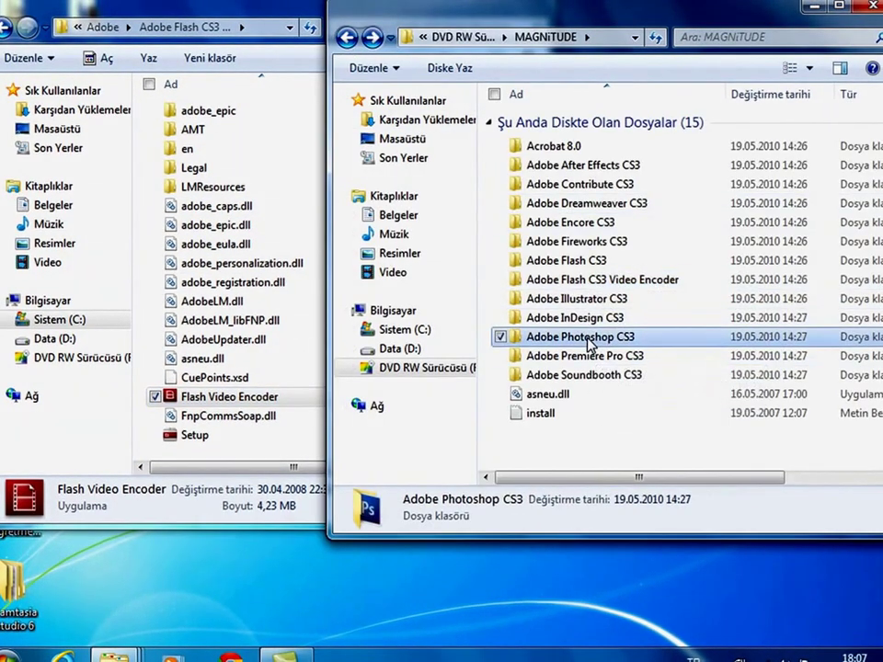
Copy the patched Photoshop program from the DVD's Adobe Photoshop CS3 folder
double_click(589, 338)
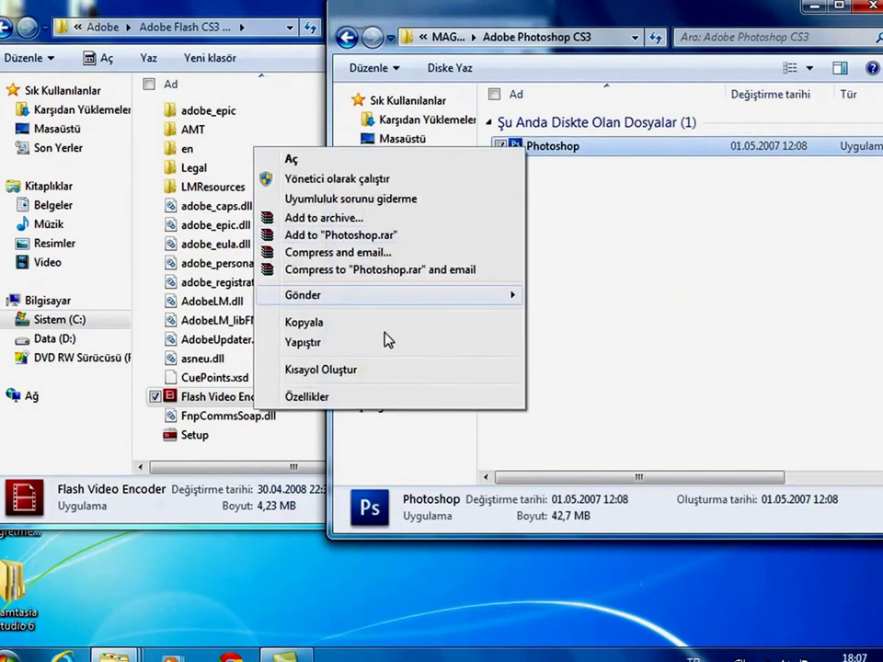
left_click(336, 326)
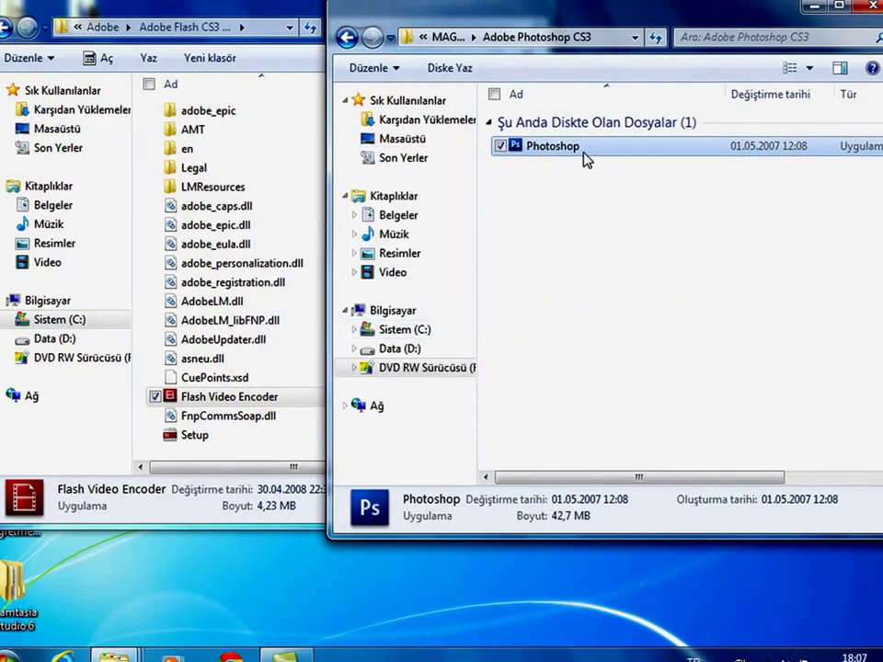
right_click(585, 158)
left_click(379, 324)
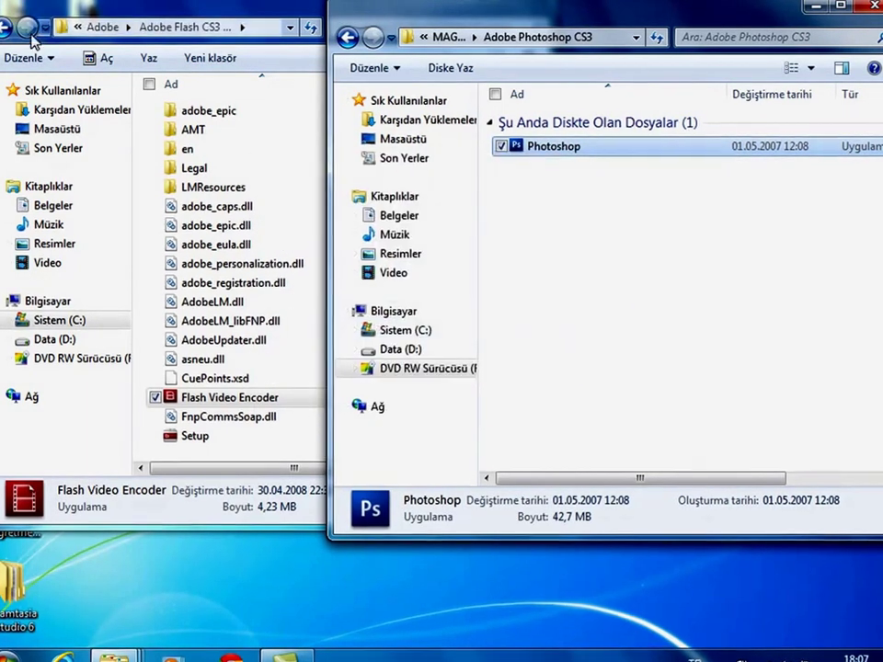
Paste it into the installed Adobe Photoshop CS3 folder with admin permission, then return the DVD window to MAGNiTUDE
left_click(30, 40)
left_click(206, 275)
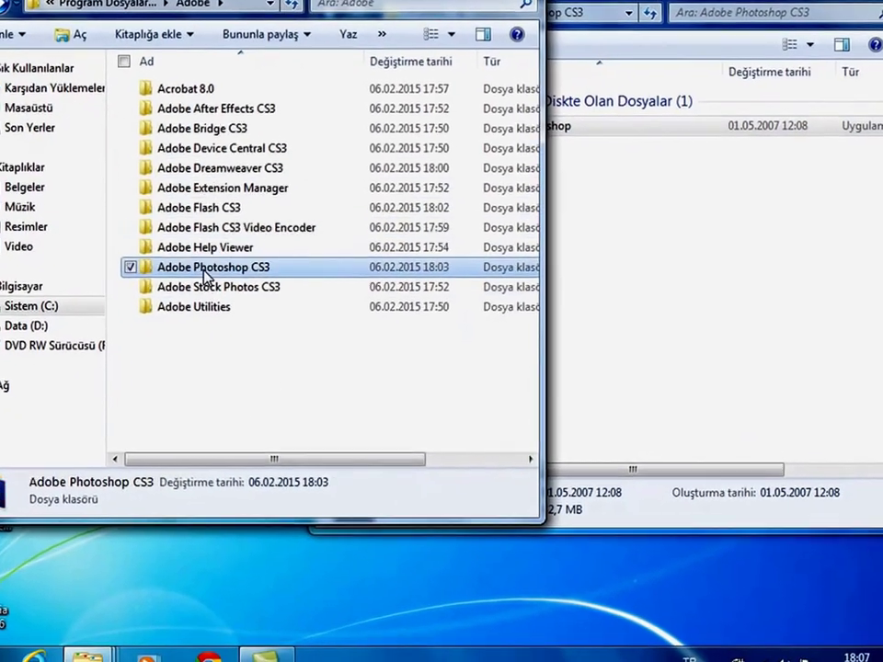
double_click(206, 274)
scroll(230, 309, "down", 3)
right_click(327, 308)
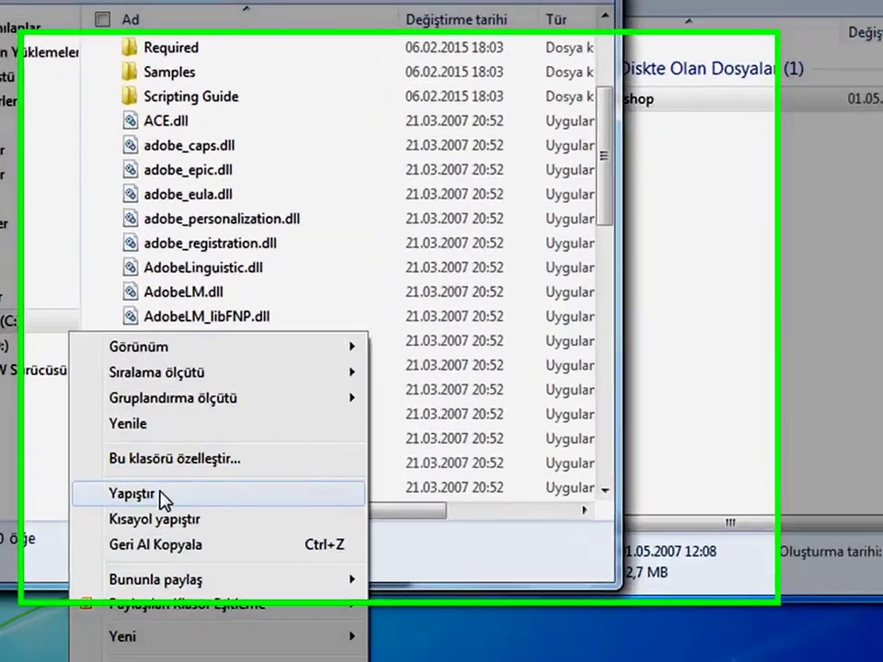
left_click(162, 497)
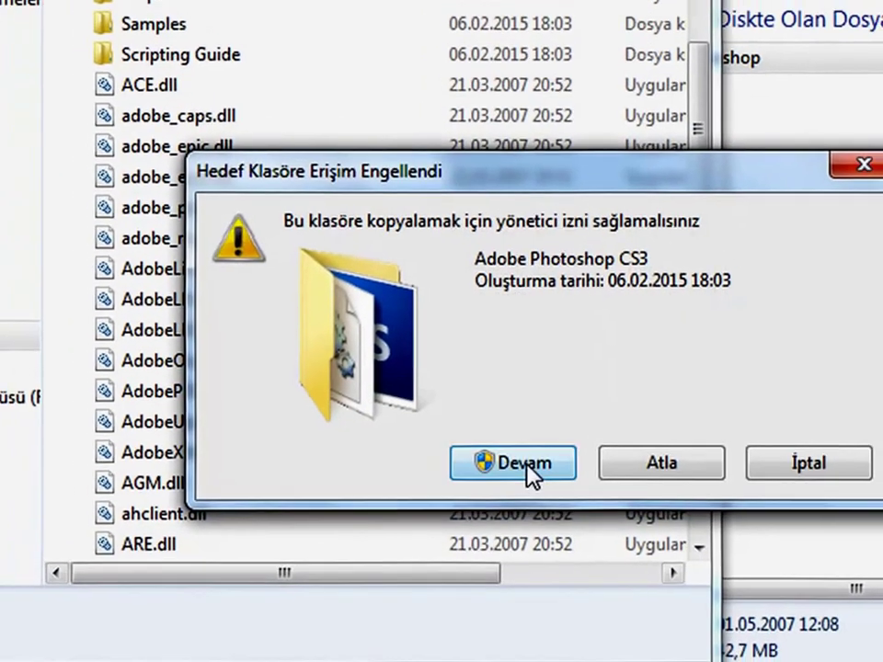
left_click(501, 450)
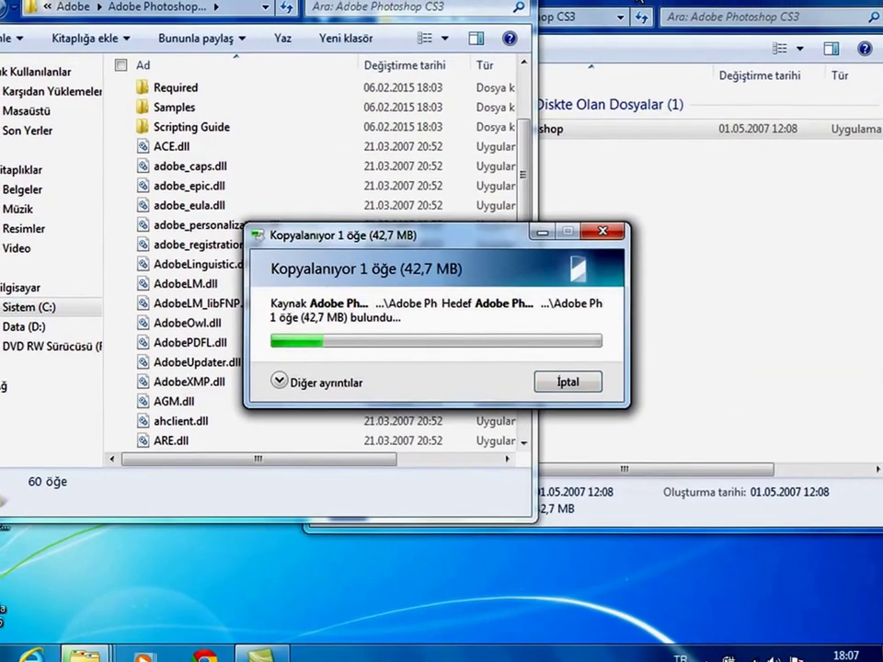
left_click(350, 24)
left_click(323, 28)
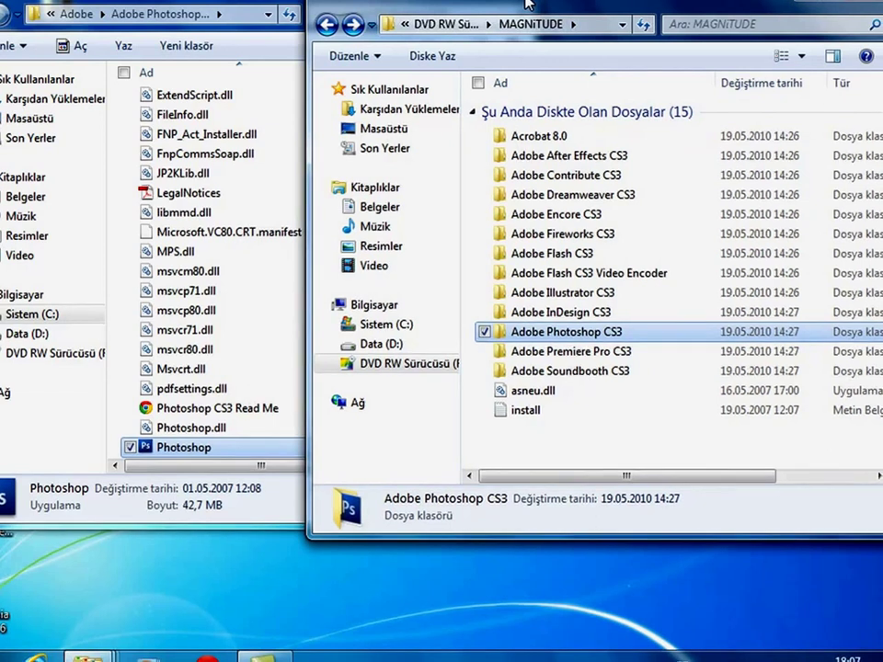
Open the DVD's MAGNiTUDE\Acrobat 8.0\Acrobat folder
left_click(537, 136)
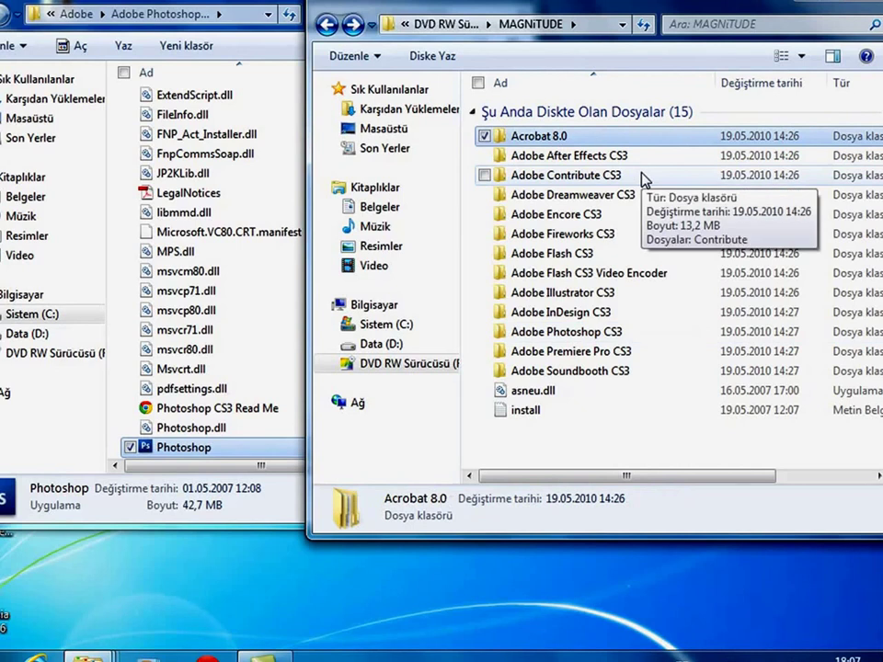
double_click(538, 138)
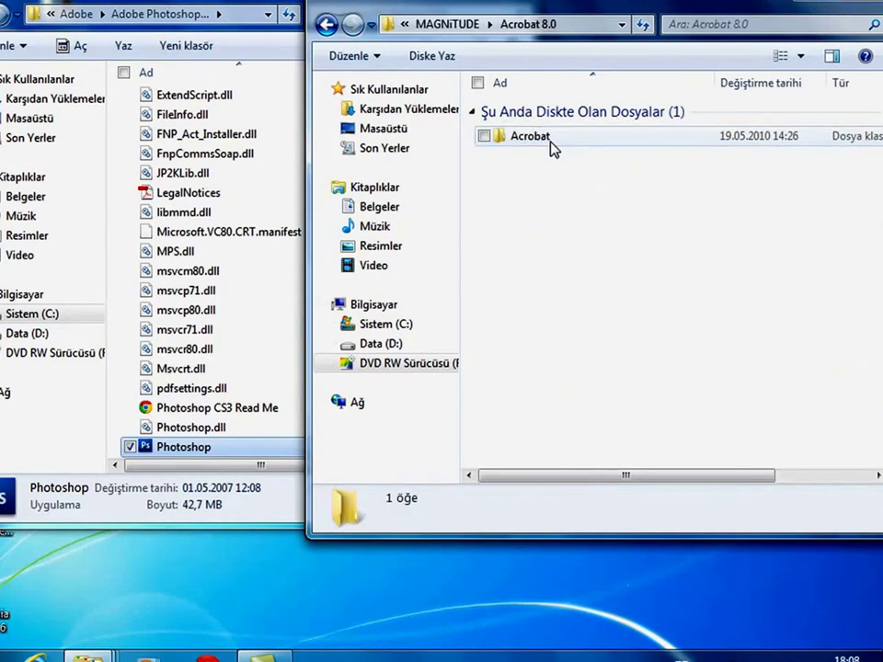
left_click(325, 24)
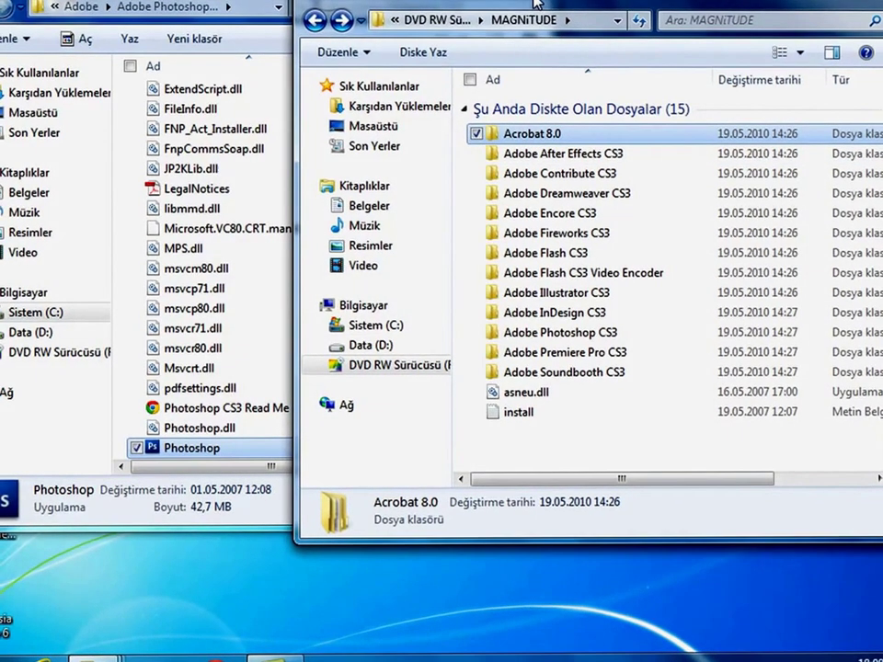
double_click(515, 134)
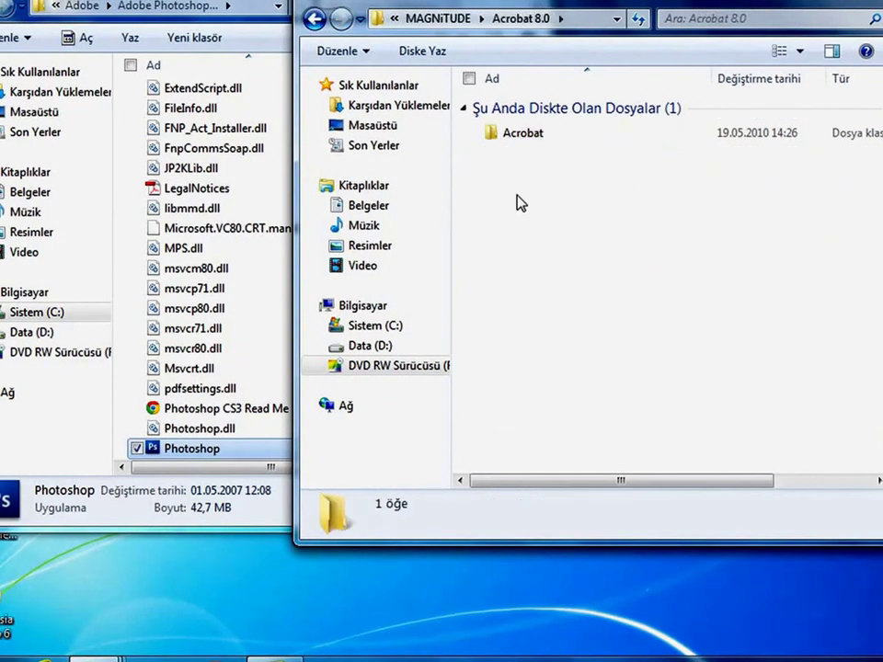
double_click(519, 137)
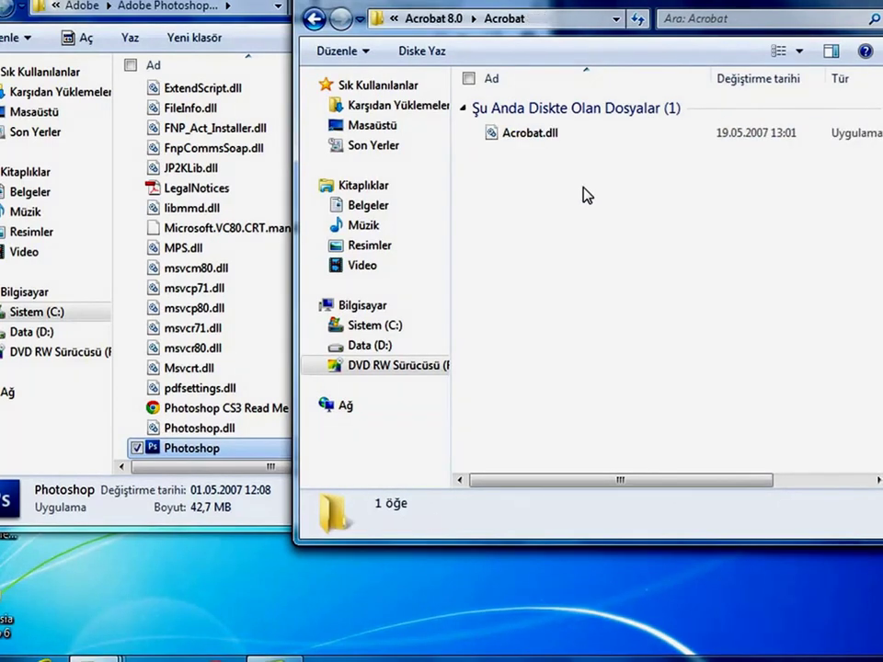
Copy the 16,7 MB Acrobat.dll dated 19.05.2007 from the DVD
left_click(524, 135)
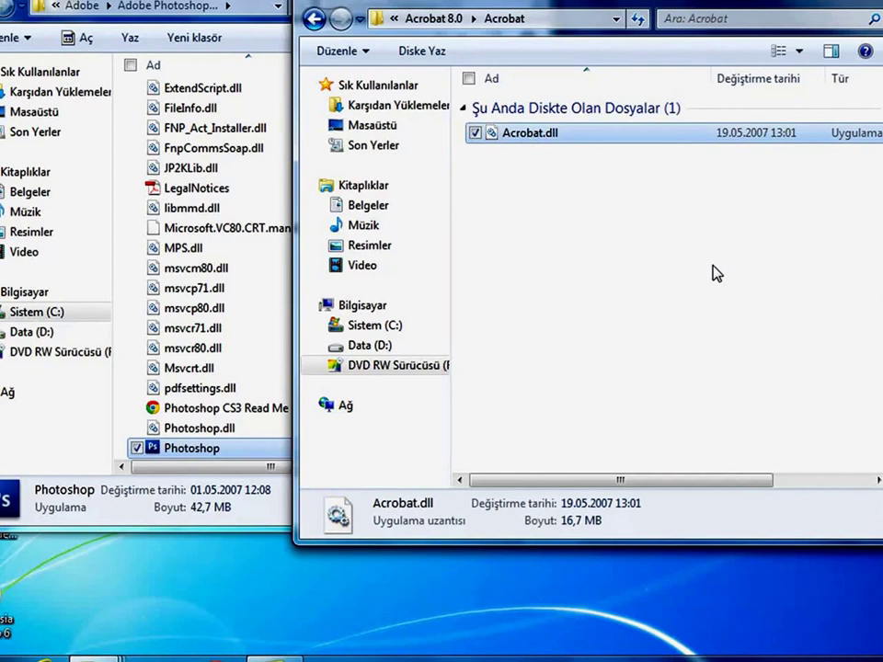
right_click(518, 140)
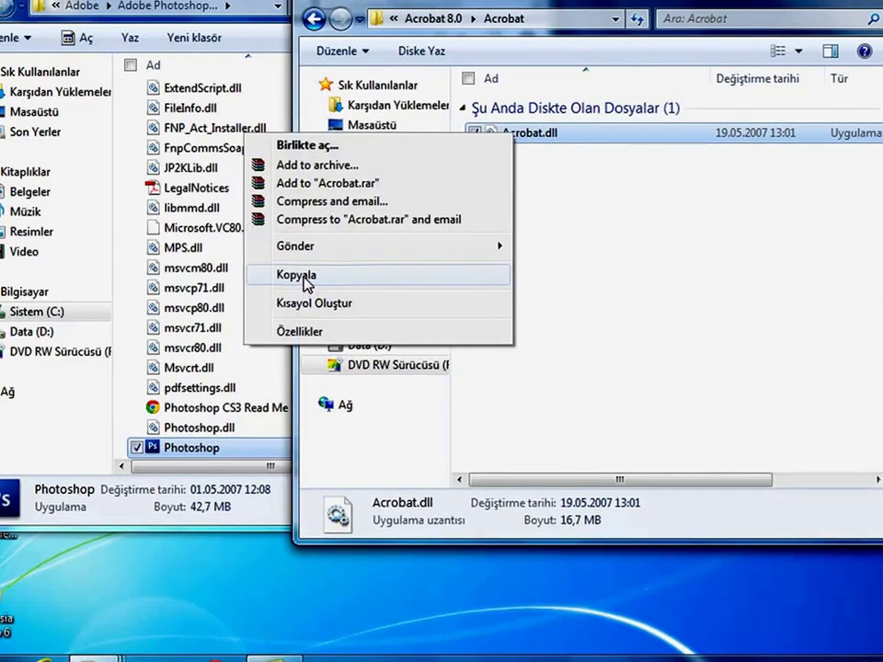
left_click(306, 277)
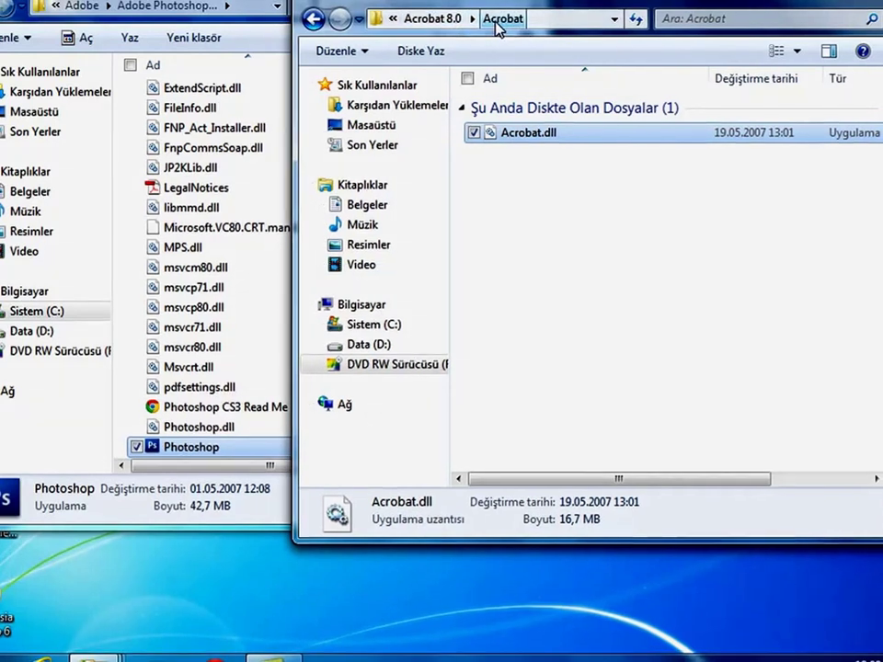
Open the installed Program Files\Adobe\Acrobat 8.0\Acrobat folder
left_click(80, 9)
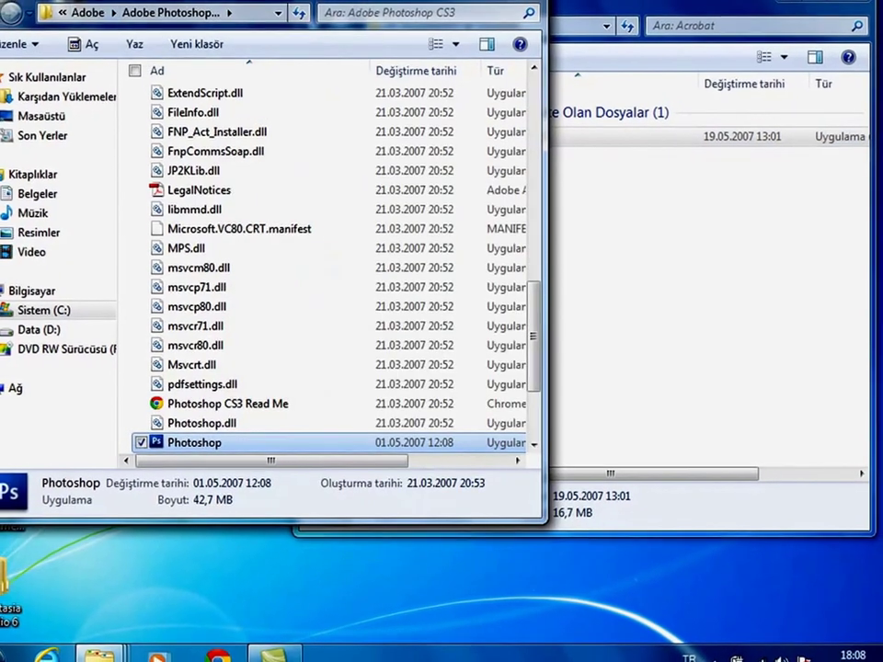
left_click(11, 11)
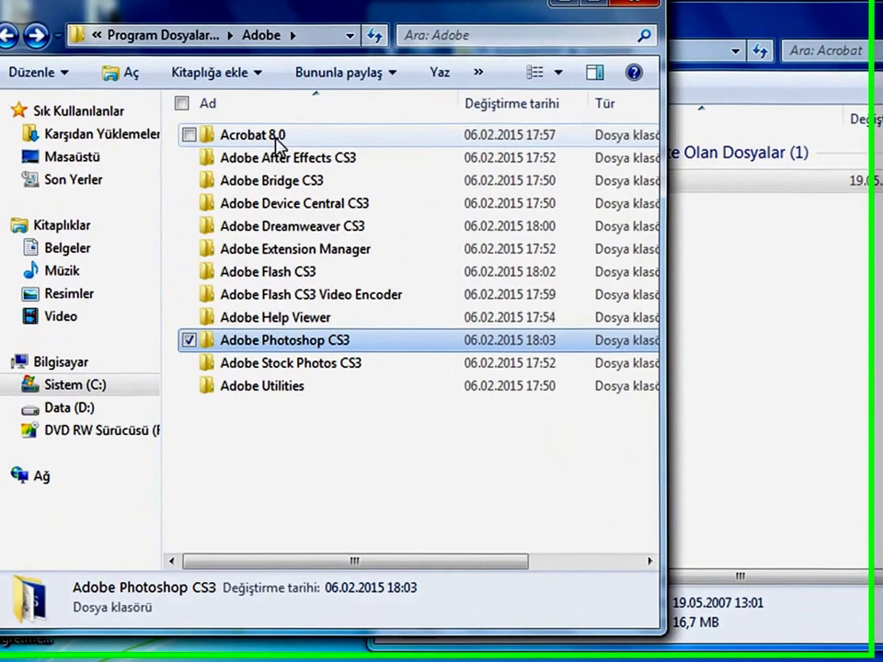
double_click(277, 140)
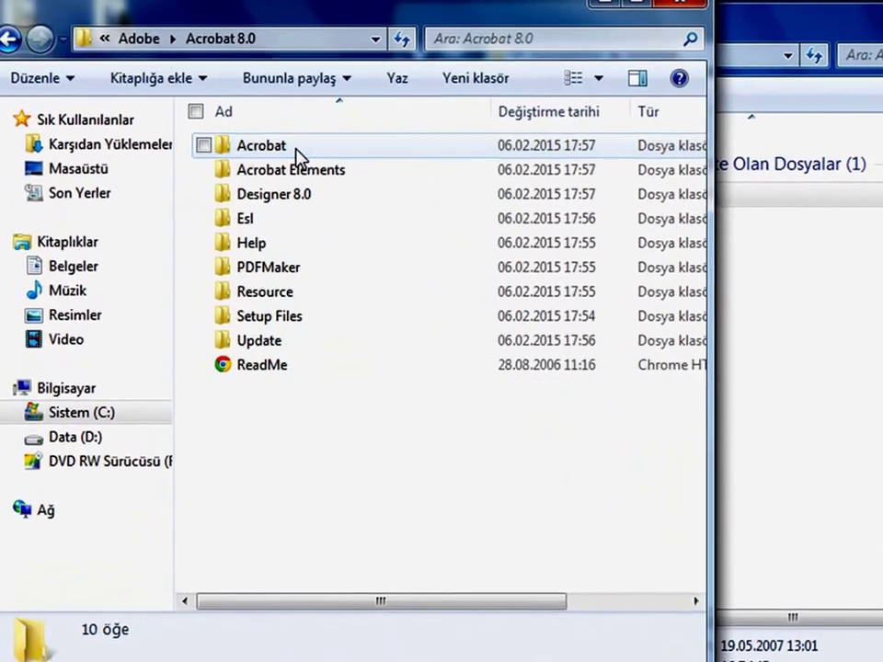
double_click(294, 152)
scroll(416, 321, "down", 8)
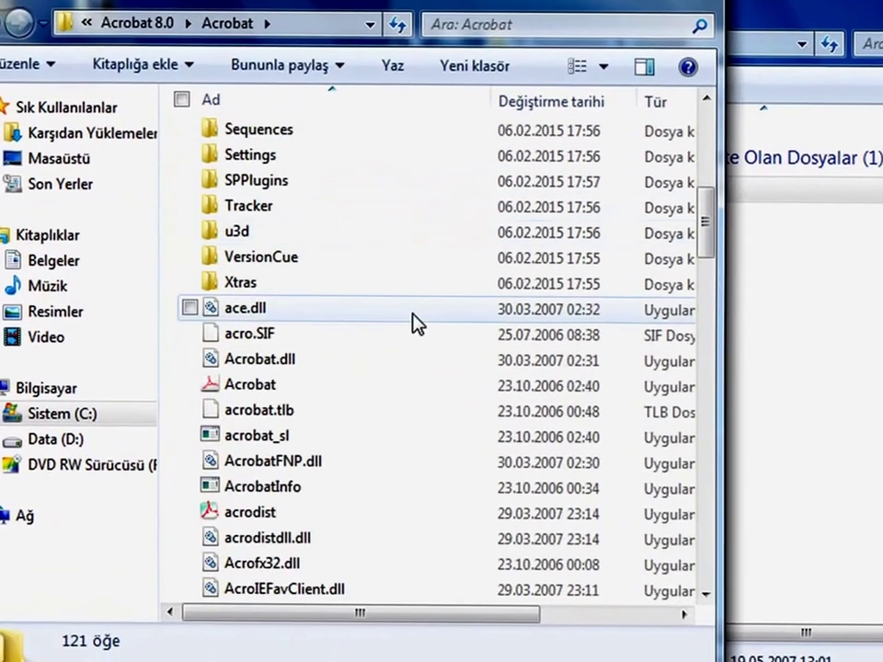
scroll(441, 417, "down", 3)
Paste Acrobat.dll there, replacing the existing file with administrator permission
right_click(430, 409)
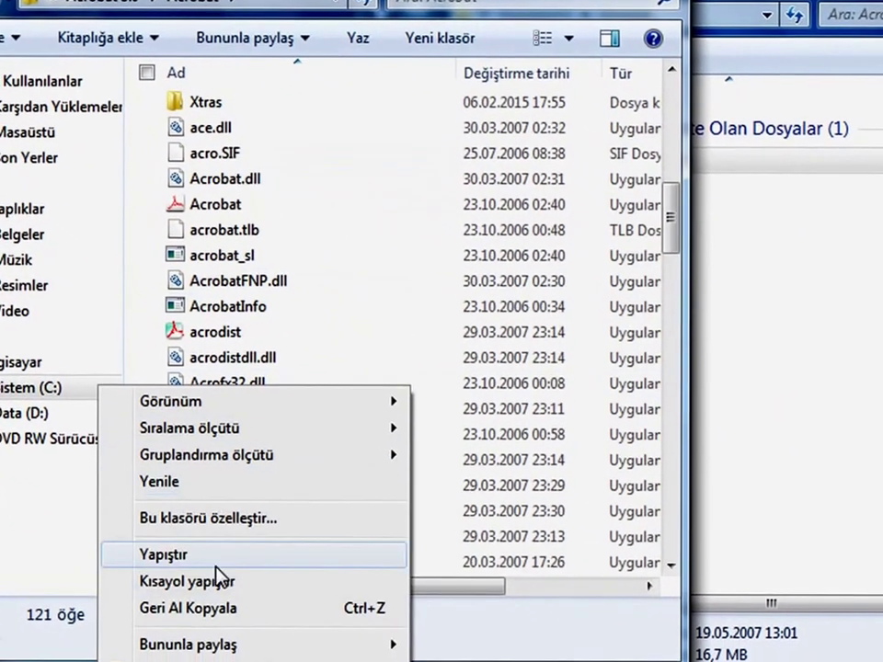
left_click(203, 561)
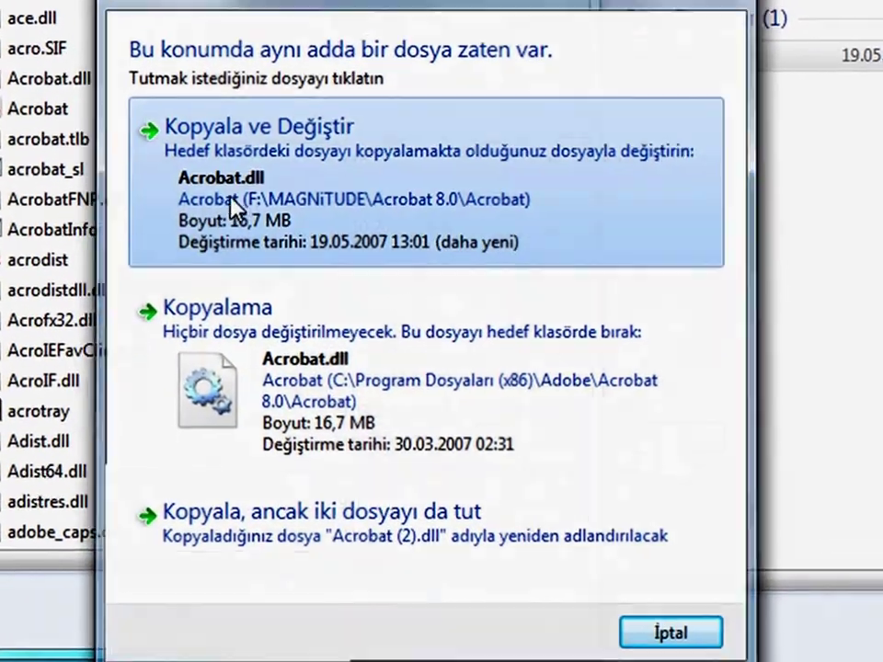
left_click(280, 238)
left_click(449, 474)
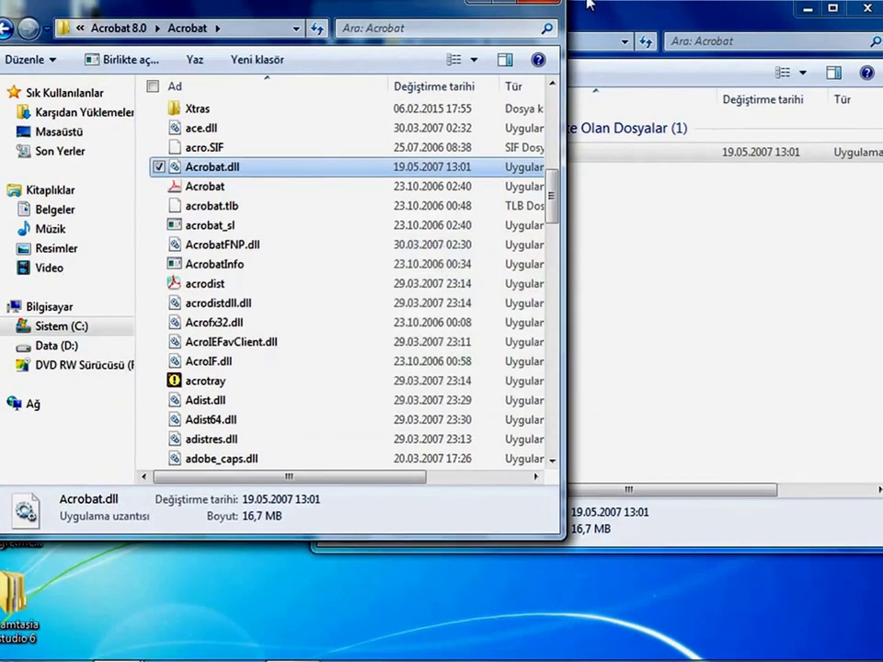
Close the Program Files and DVD Explorer windows, then show hidden notification icons
left_click(540, 7)
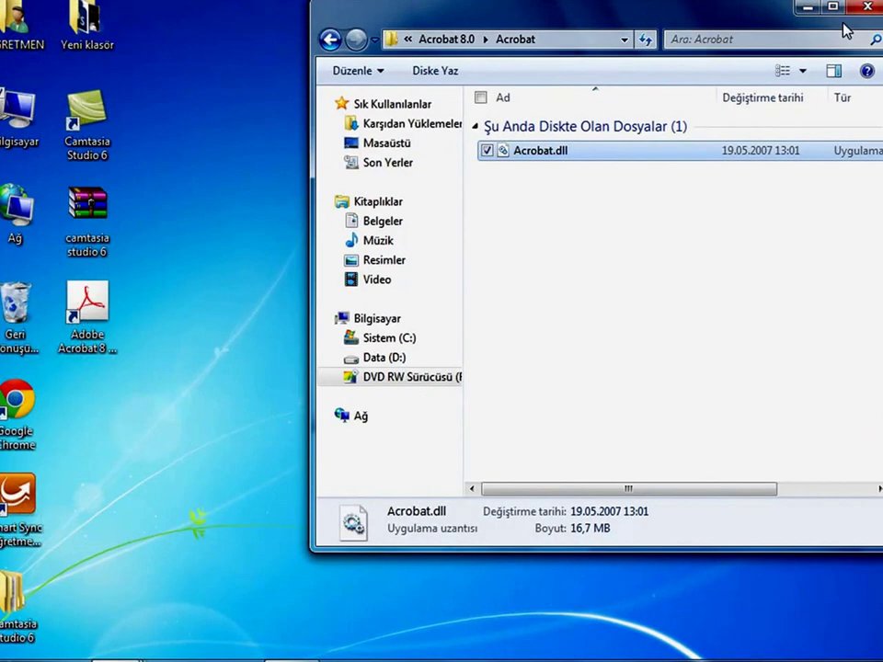
left_click(865, 9)
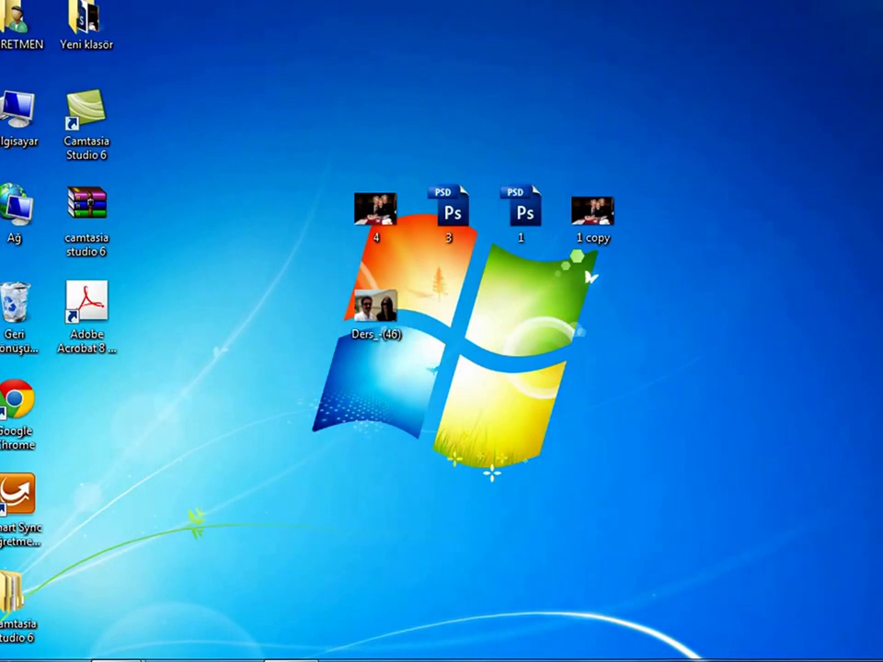
left_click(731, 659)
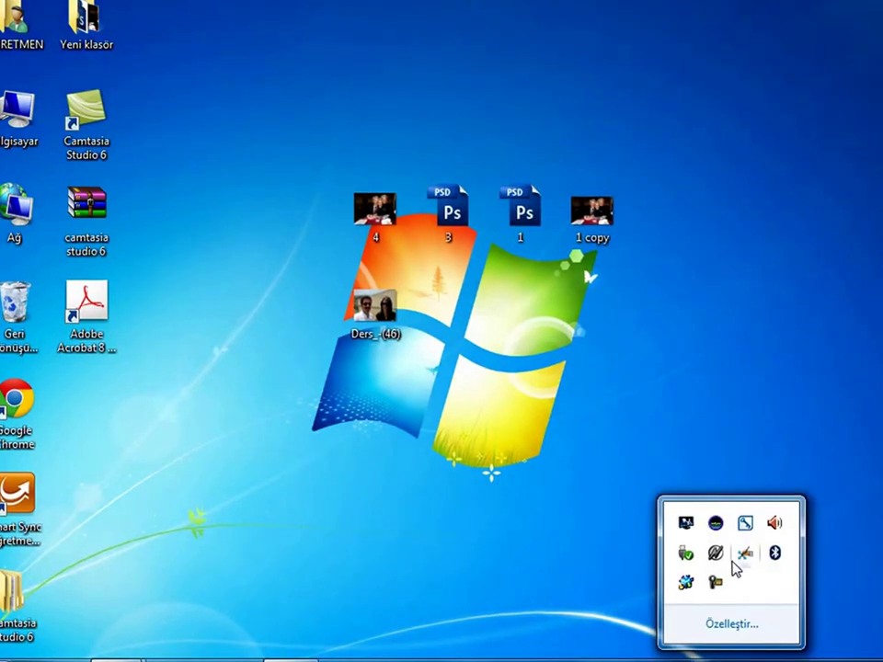